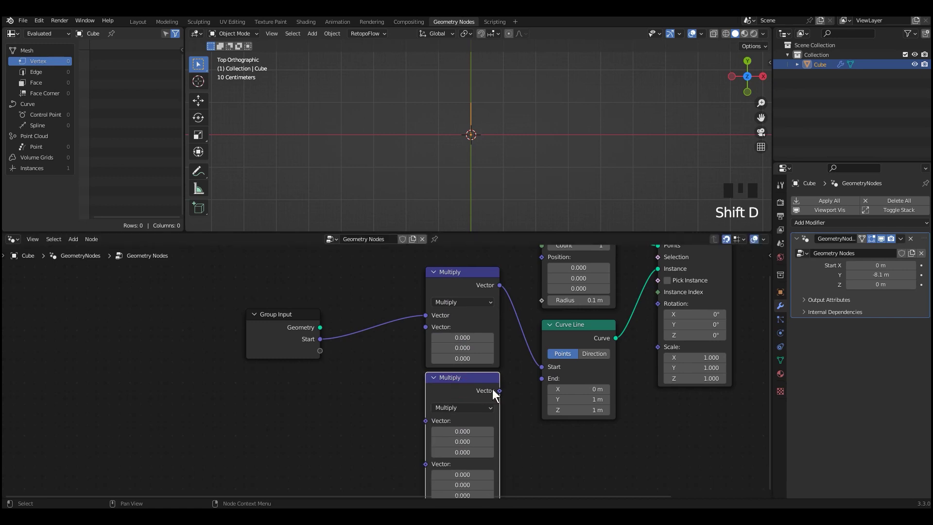
Step: Route Start through the second Multiply node into the Curve Line's End, and set the Multiply Y factors to -1 and 1
drag(319, 339, 425, 420)
drag(499, 390, 541, 378)
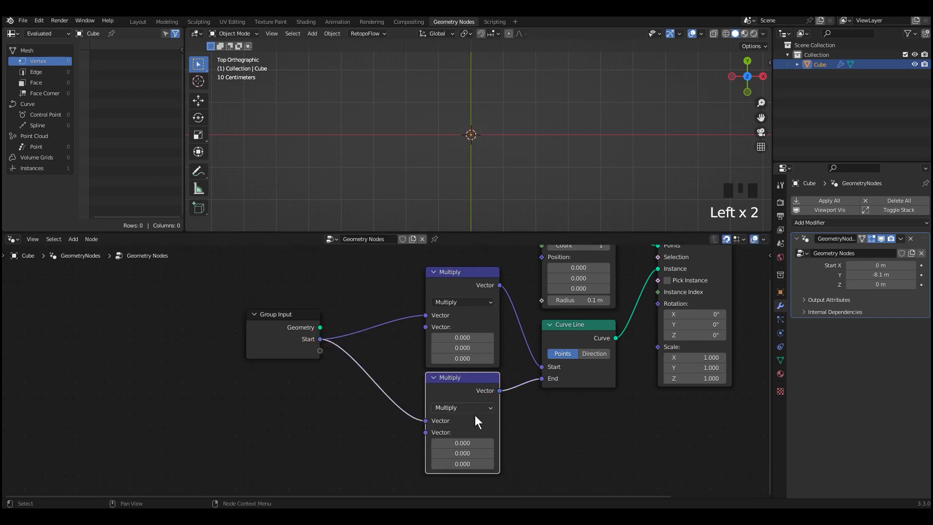
click(494, 346)
text(-1)
key(Return)
click(468, 452)
text(1)
key(Return)
scroll(572, 384, down, 2)
middle_drag(571, 384, 426, 406)
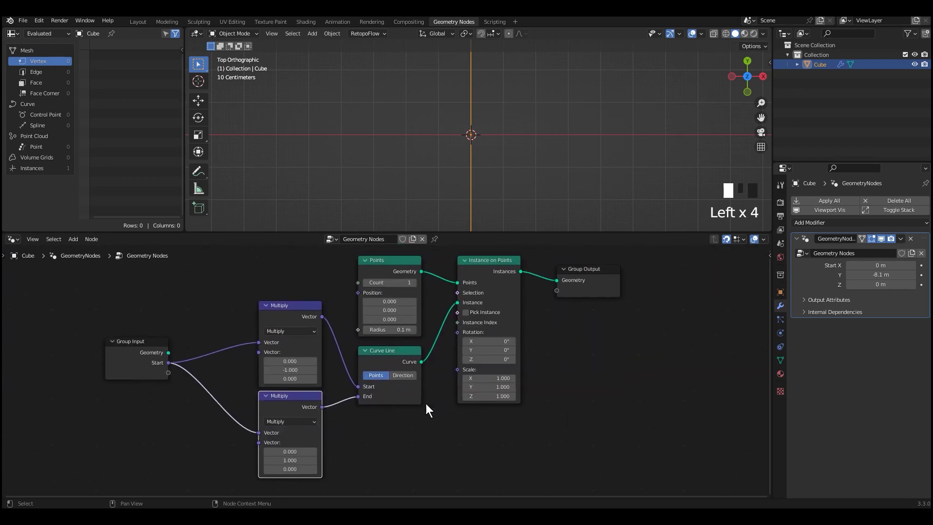
Step: Rename the group's Start input to scale and change its type to Float
key(n)
key(n)
key(n)
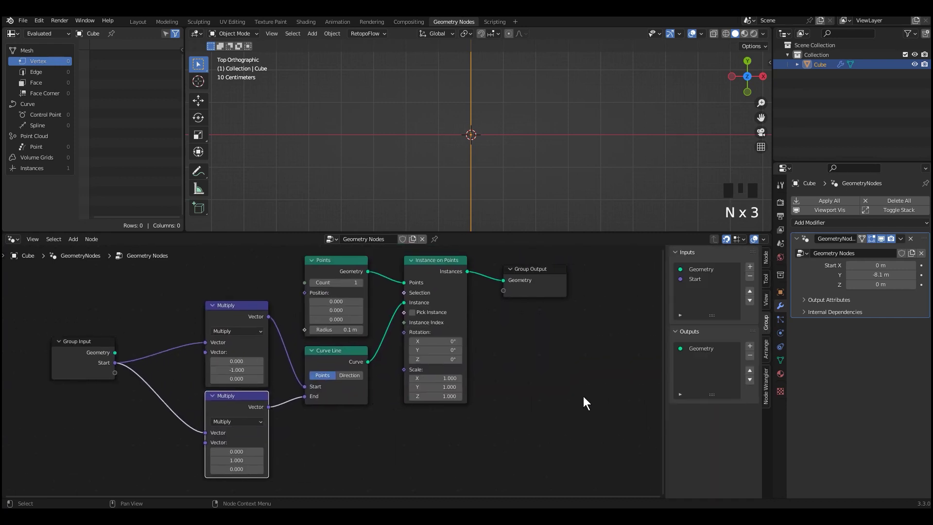
click(690, 279)
click(725, 339)
text(scale)
key(Return)
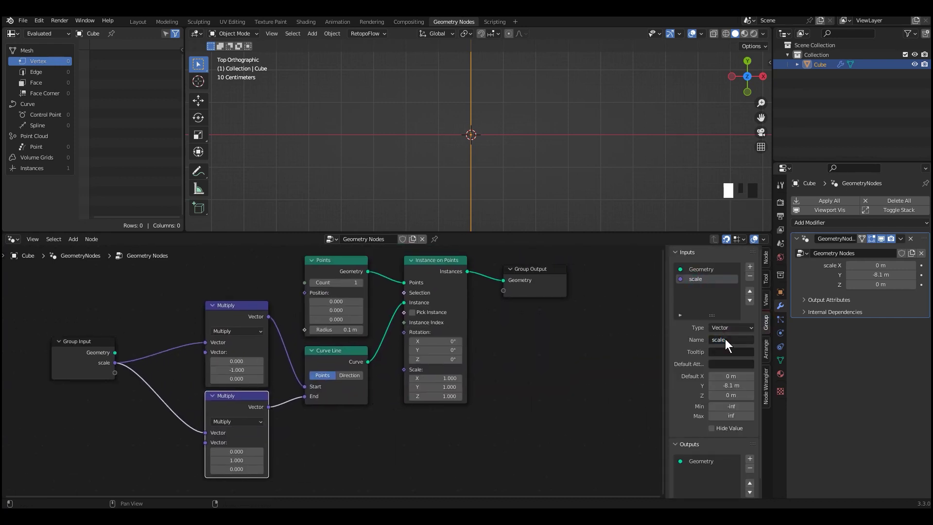
click(731, 328)
click(735, 422)
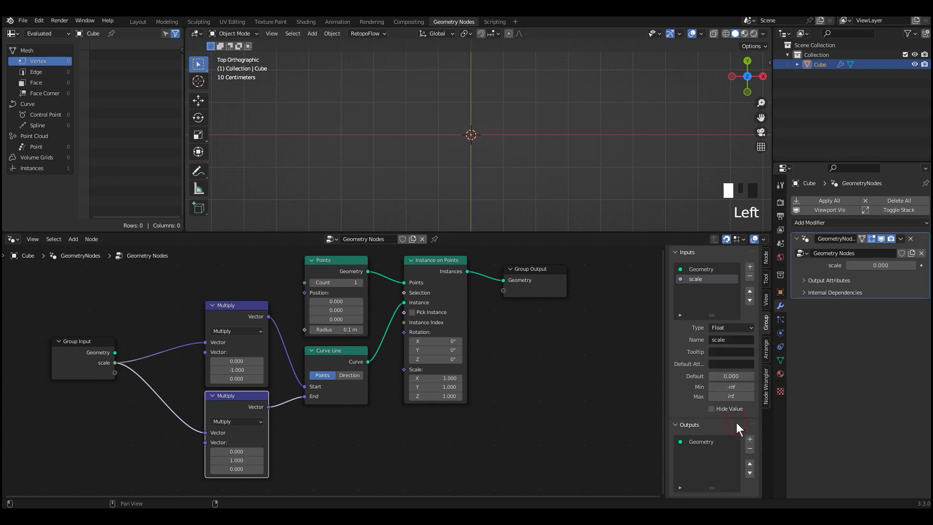
Step: Set the modifier's scale value to 15
mouse_move(881, 265)
mouse_down()
mouse_move(913, 265)
mouse_move(898, 265)
mouse_up()
click(880, 265)
text(15)
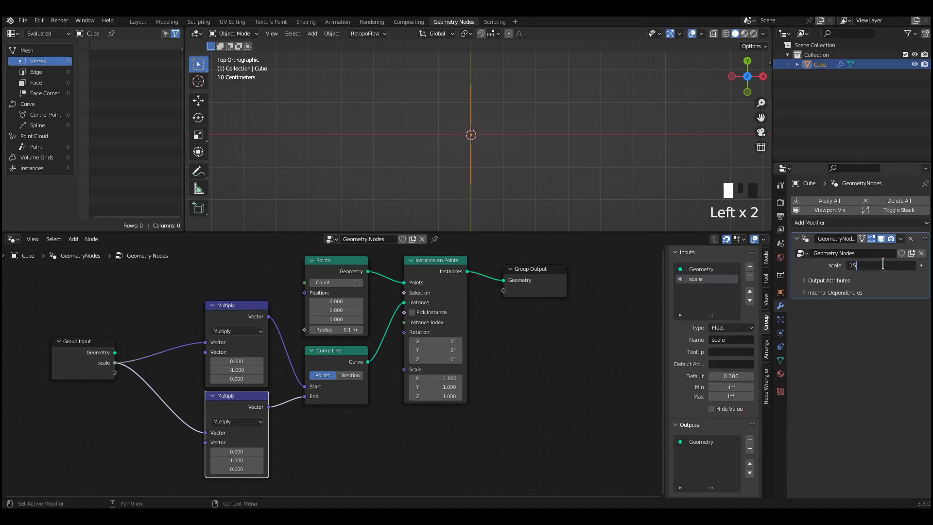
click(843, 290)
scroll(496, 191, down, 8)
scroll(496, 191, down, 2)
scroll(495, 191, up, 1)
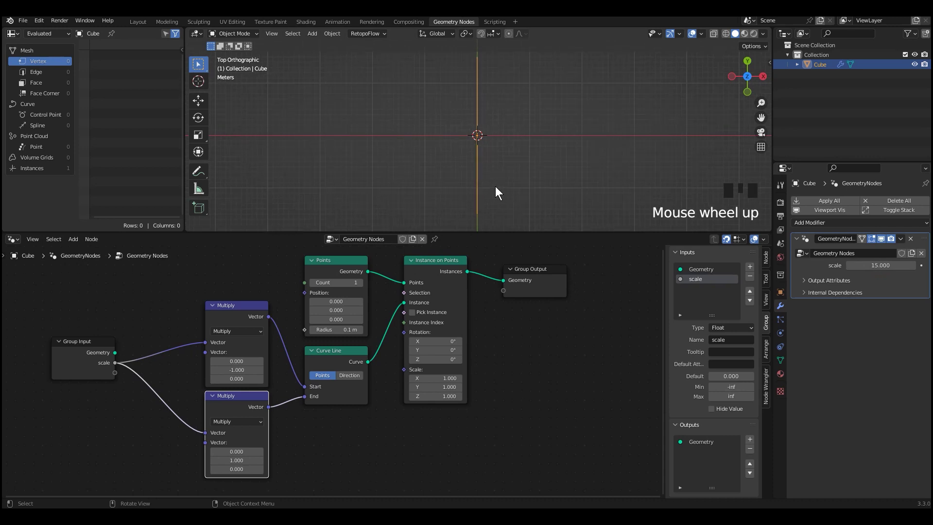
key(Home)
key(n)
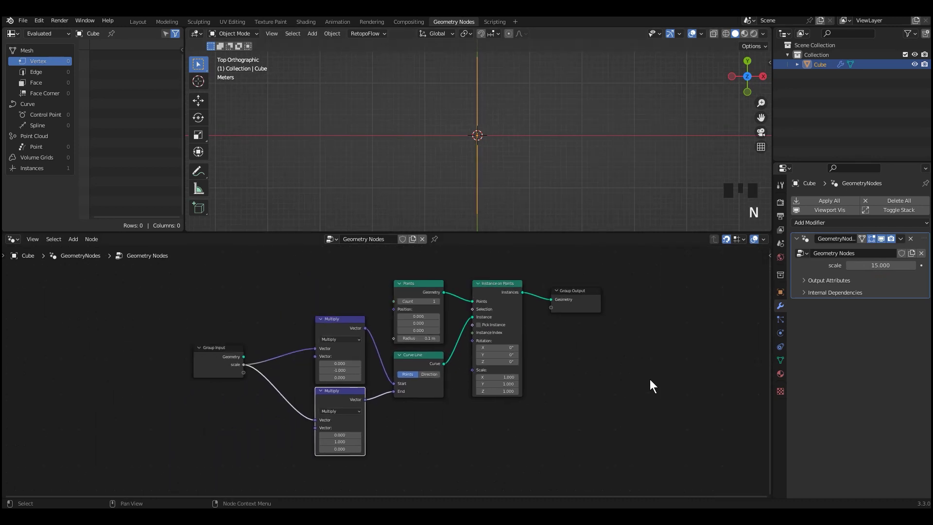
Step: Move Group Output away from the other nodes and join the line-building nodes in a new frame
mouse_move(341, 318)
mouse_down()
mouse_move(349, 301)
mouse_move(341, 308)
mouse_up()
scroll(388, 373, down, 2)
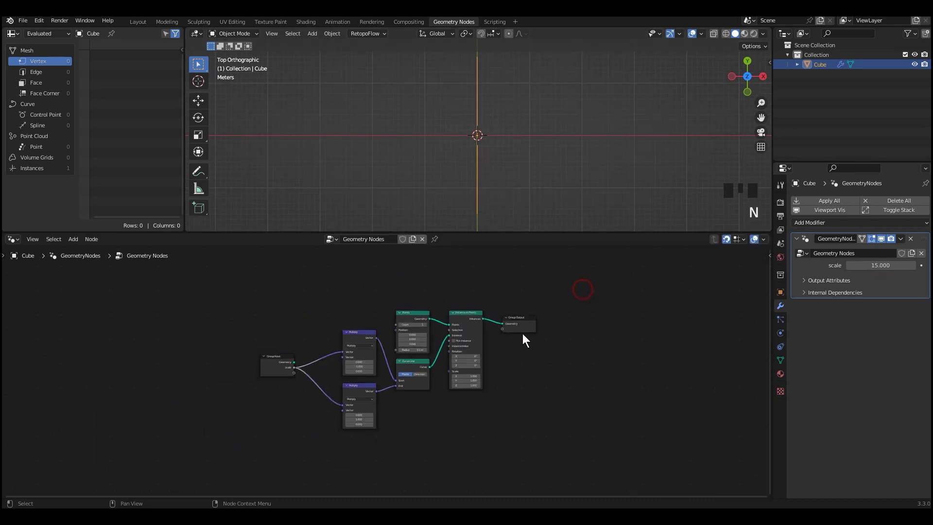
drag(522, 329, 709, 323)
click(91, 239)
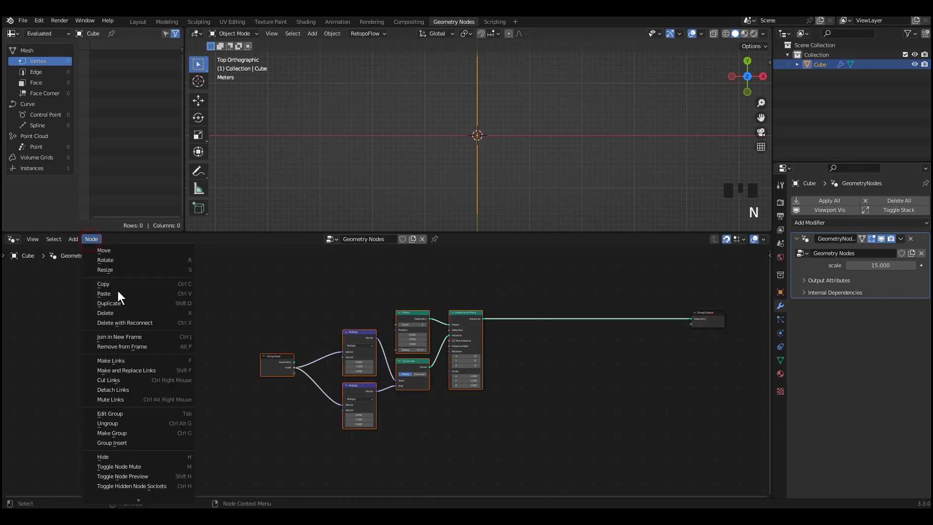
click(104, 337)
key(KP_Decimal)
scroll(502, 407, down, 1)
middle_drag(502, 407, 512, 409)
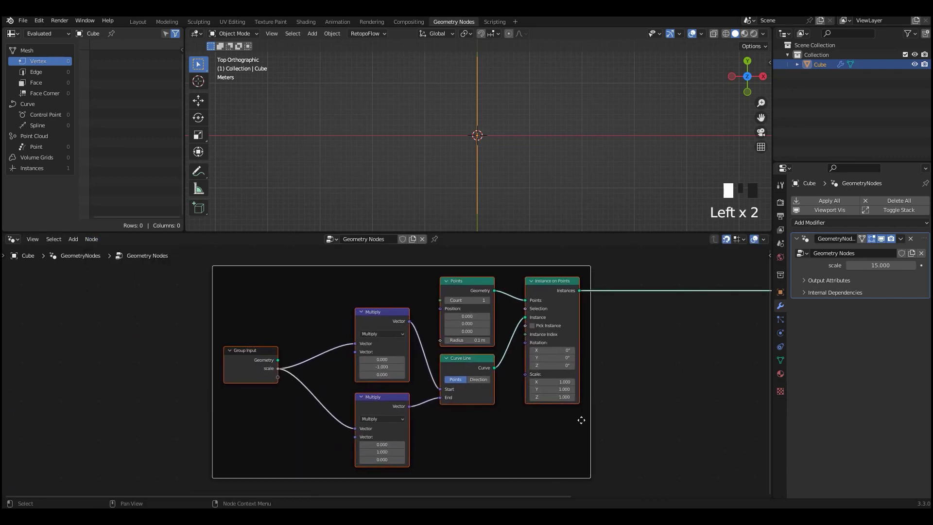
middle_drag(651, 436, 515, 405)
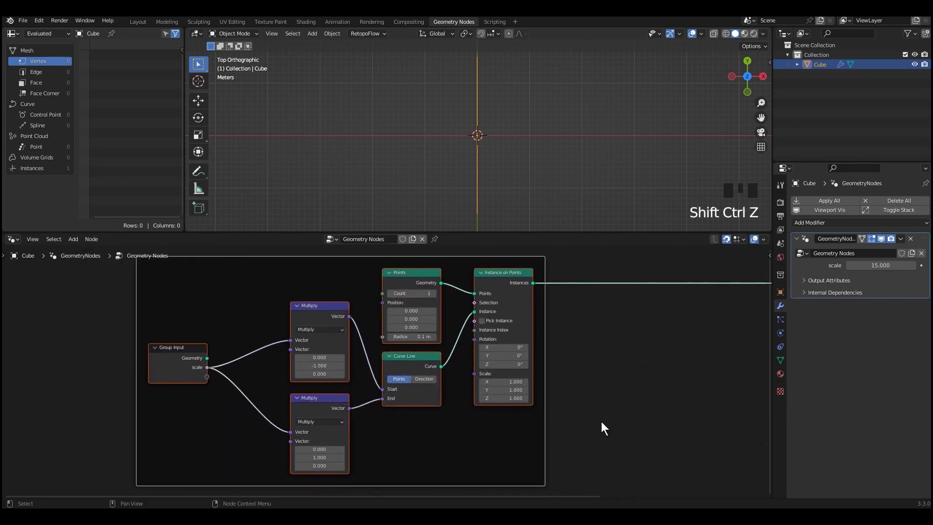
Step: Insert a Realize Instances node between Instance on Points and Group Output
scroll(515, 405, down, 3)
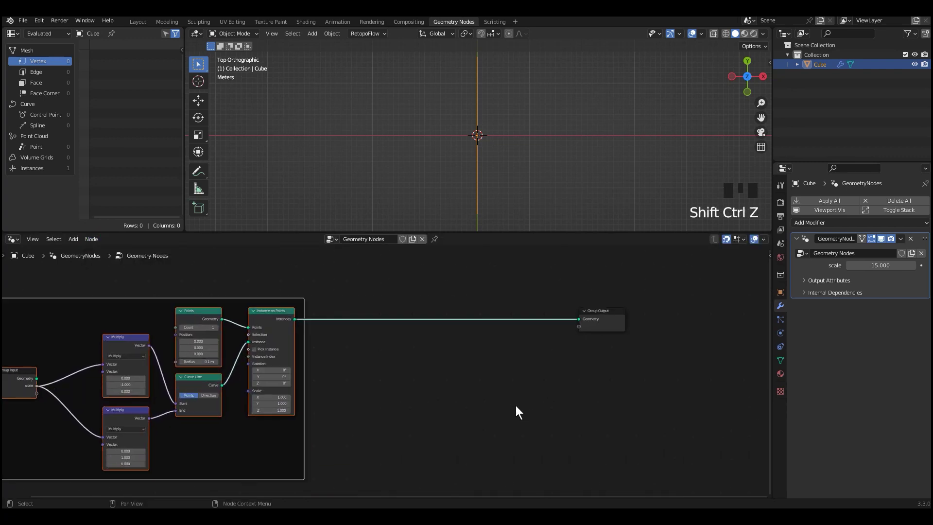
scroll(501, 398, up, 2)
key(shift+a)
mouse_move(468, 361)
click(555, 377)
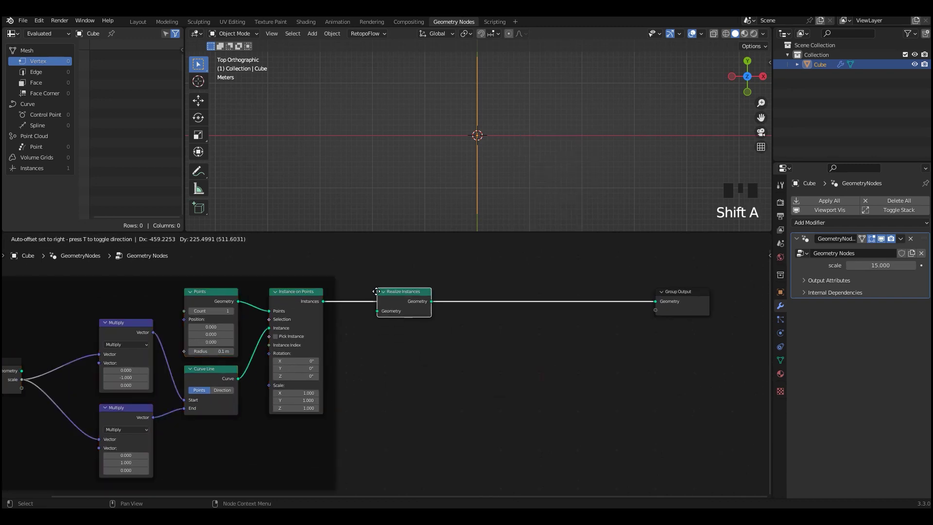
click(396, 301)
Step: Insert a Duplicate Elements node after Realize Instances and set its domain to Spline
key(shift+a)
mouse_move(505, 332)
click(583, 330)
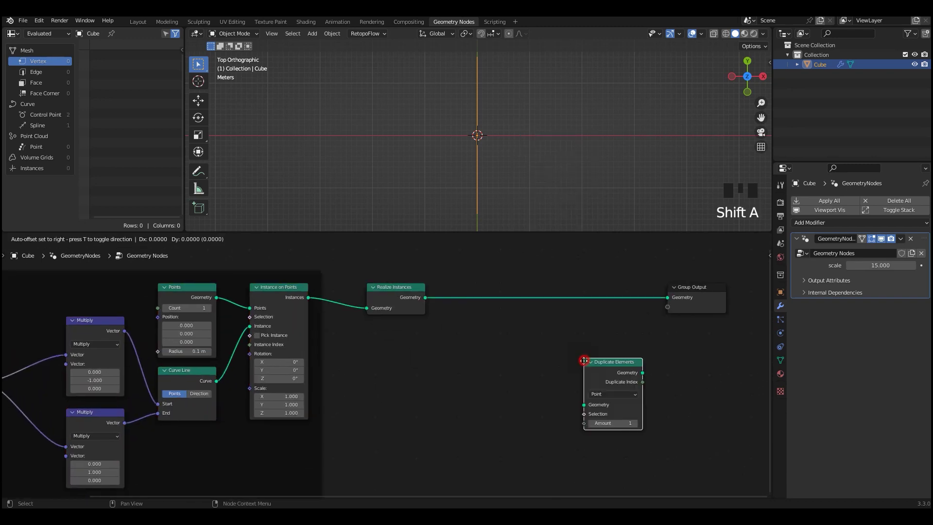
click(538, 354)
scroll(525, 335, up, 2)
click(507, 315)
click(497, 361)
Step: Make room before Group Output and insert a Set Position node after Duplicate Elements
scroll(571, 362, down, 1)
middle_drag(573, 362, 468, 379)
drag(616, 325, 734, 325)
key(shift+a)
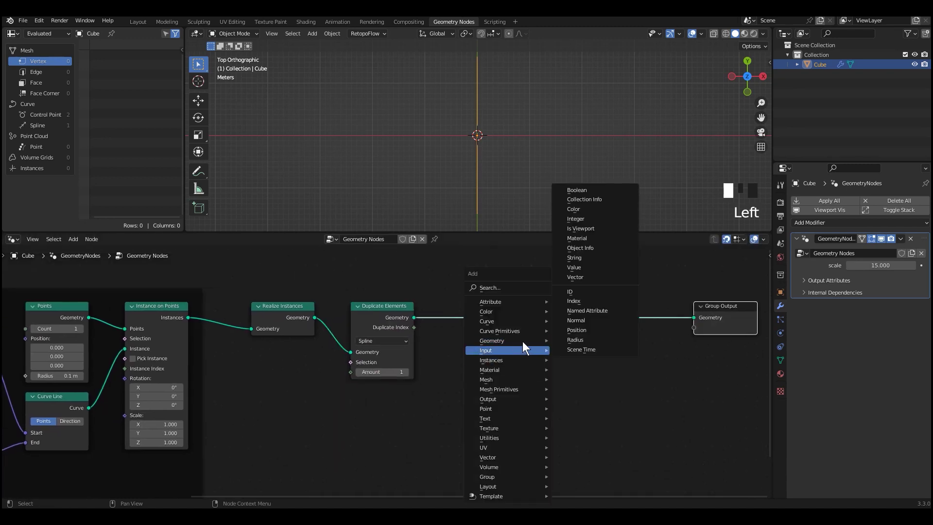
mouse_move(503, 381)
click(587, 470)
click(617, 316)
middle_drag(501, 363, 482, 359)
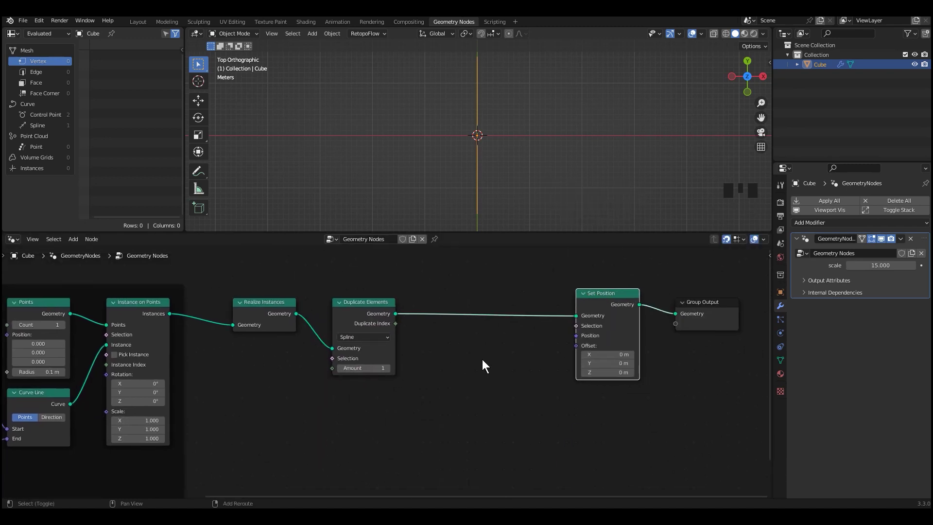
Step: Add a Vector Rotate node and link its Vector output to Set Position's Position input
key(shift+a)
mouse_move(467, 457)
click(531, 457)
click(493, 331)
drag(557, 350, 576, 335)
Step: Add a Position input node and link it to the Vector Rotate node's Vector input
key(shift+a)
mouse_move(423, 271)
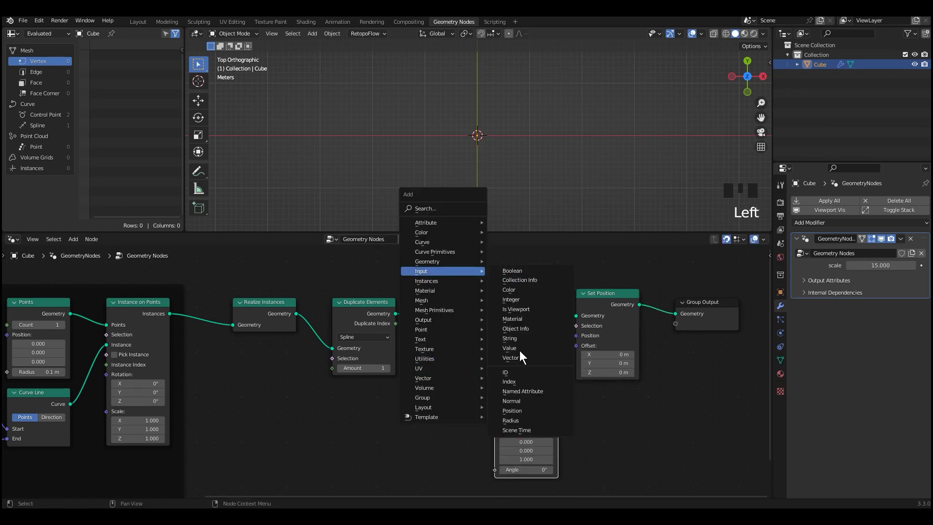
click(519, 411)
click(478, 382)
drag(485, 386, 494, 385)
drag(457, 380, 438, 381)
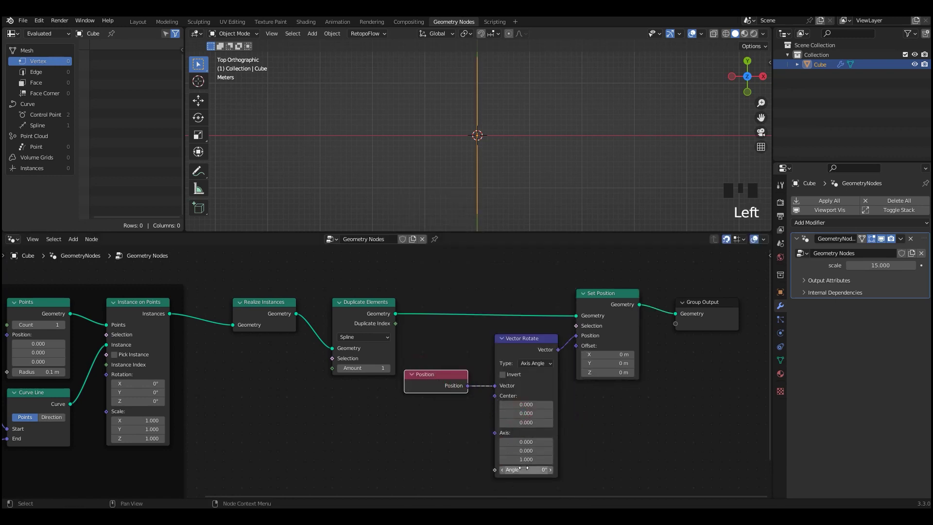
Step: Try a rotation angle of 55.9° in the Vector Rotate node
drag(523, 469, 550, 469)
scroll(631, 359, down, 3)
middle_drag(721, 299, 608, 313)
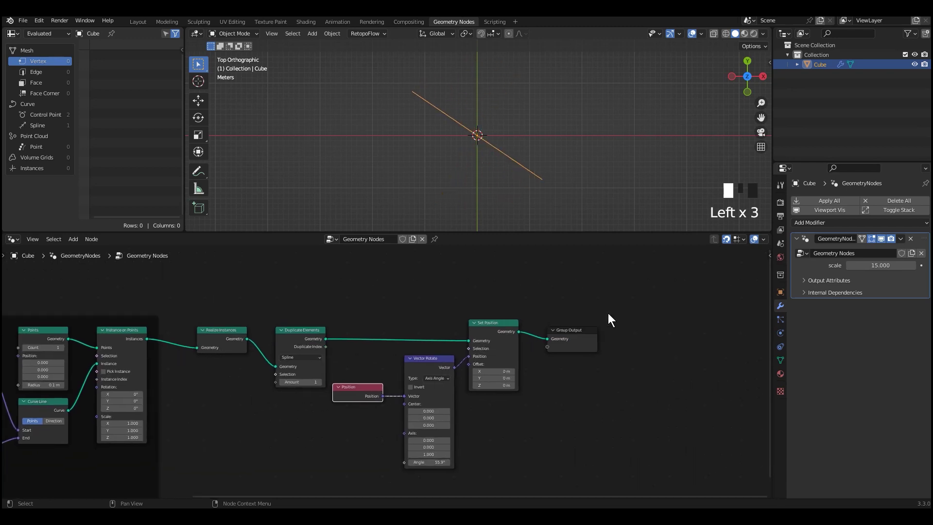
Step: Link Duplicate Index to the Vector Rotate node's Angle and set the Duplicate Elements Amount to 18
drag(608, 313, 367, 429)
drag(511, 320, 660, 321)
scroll(387, 376, up, 2)
middle_drag(319, 396, 313, 365)
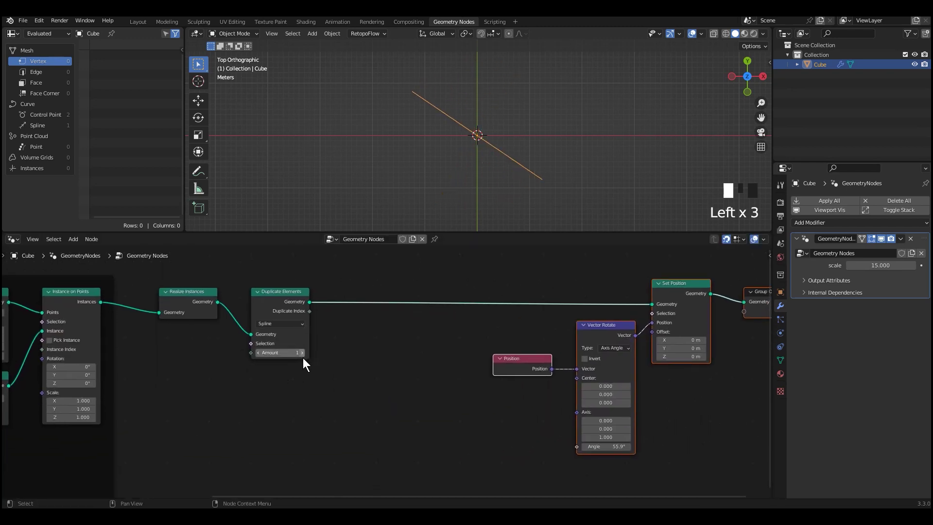
drag(310, 312, 576, 446)
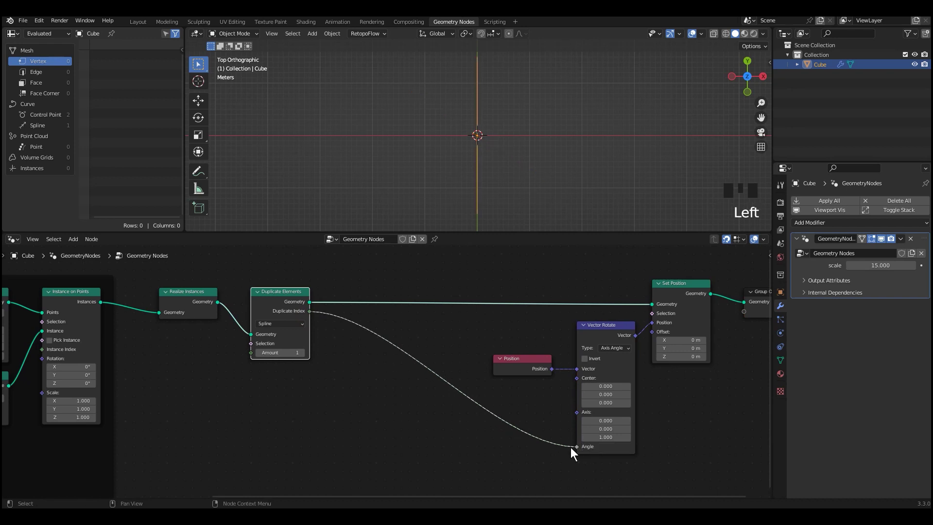
drag(282, 352, 301, 352)
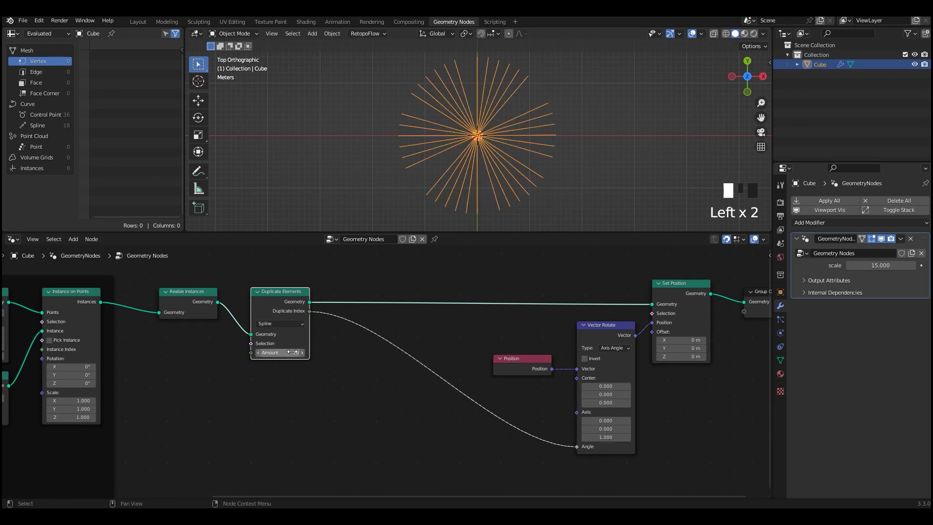
Step: Expose the Duplicate Elements Amount as a modifier parameter through a new Group Input node
middle_drag(319, 379, 499, 382)
scroll(382, 403, down, 2)
middle_drag(377, 406, 470, 390)
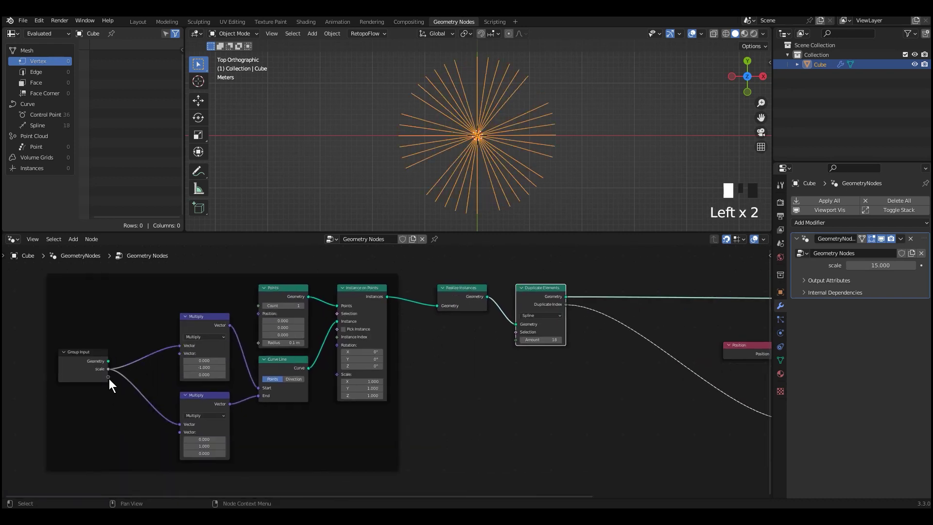
drag(108, 377, 510, 324)
scroll(545, 385, up, 6)
middle_drag(545, 385, 396, 429)
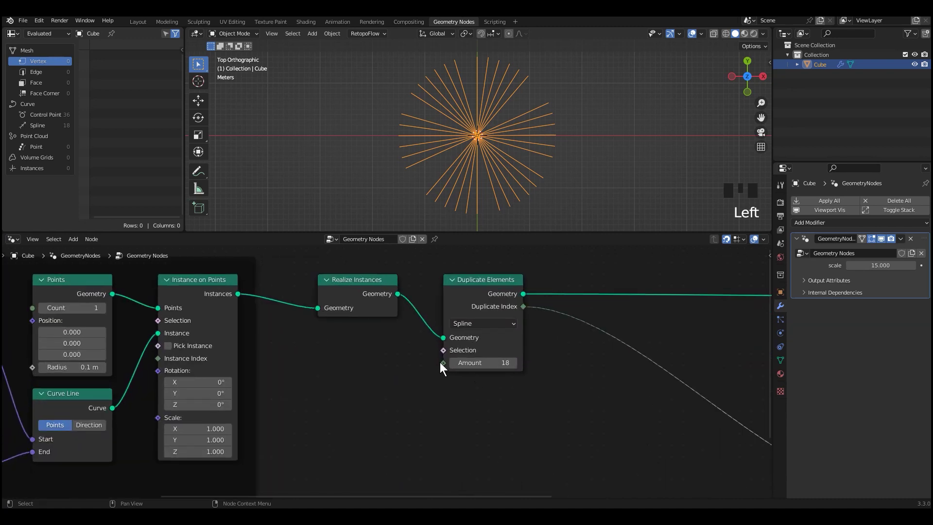
drag(442, 363, 335, 359)
text(am)
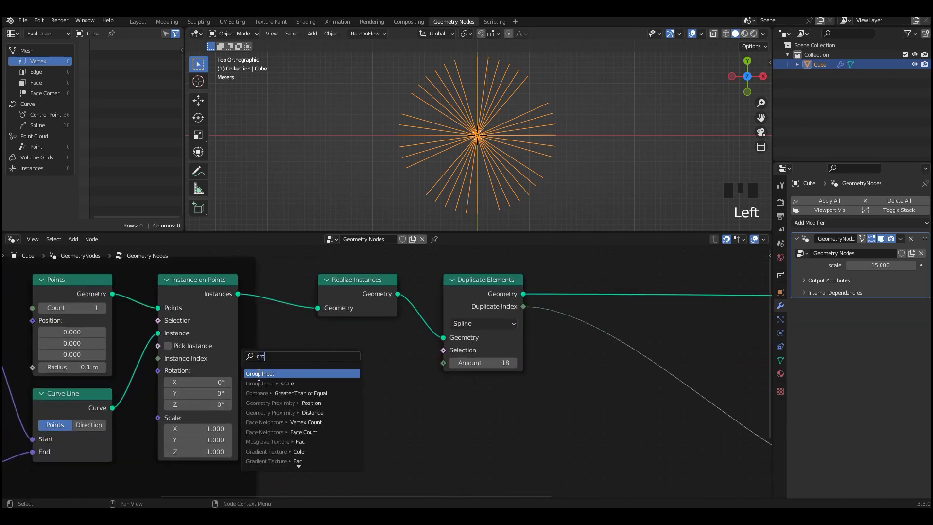
click(275, 373)
click(318, 408)
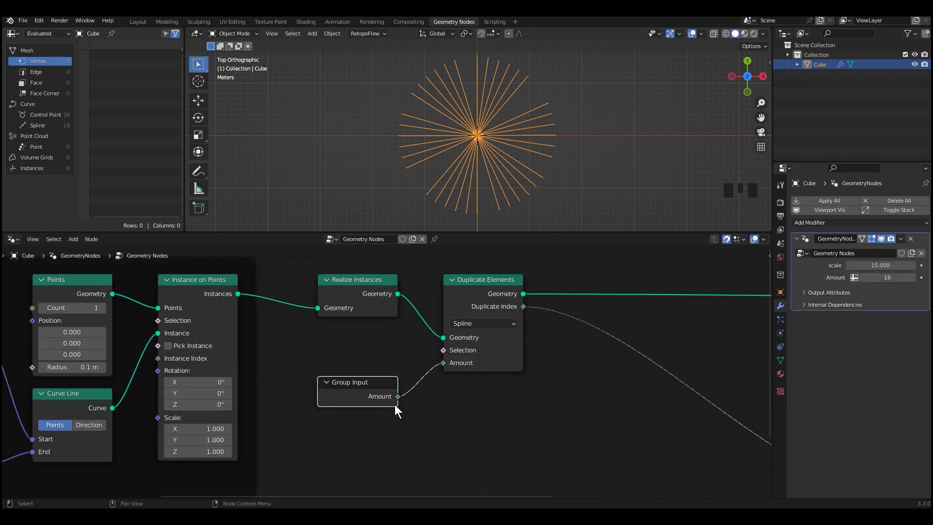
Step: Insert a Math node set to Multiply between Duplicate Index and the Vector Rotate Angle
scroll(587, 423, down, 2)
middle_drag(588, 424, 439, 389)
key(shift+a)
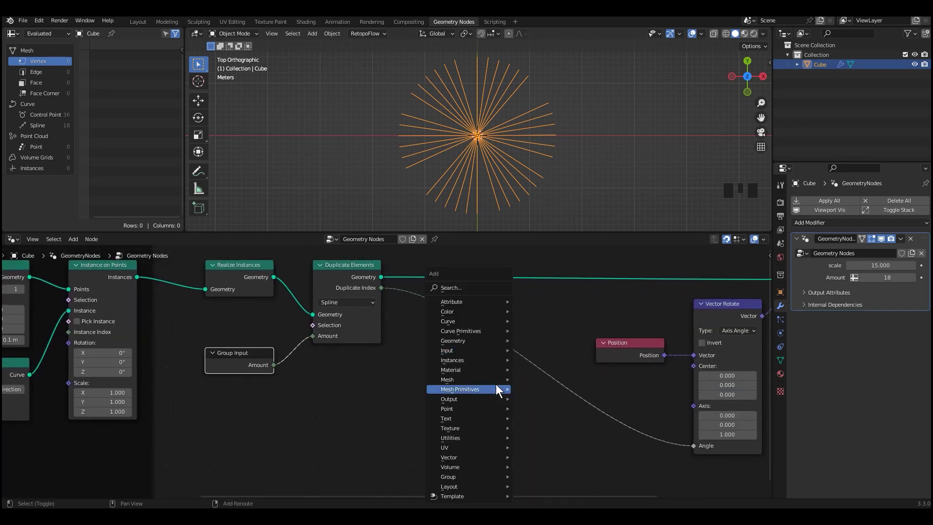
mouse_move(486, 437)
click(541, 436)
click(610, 436)
click(610, 436)
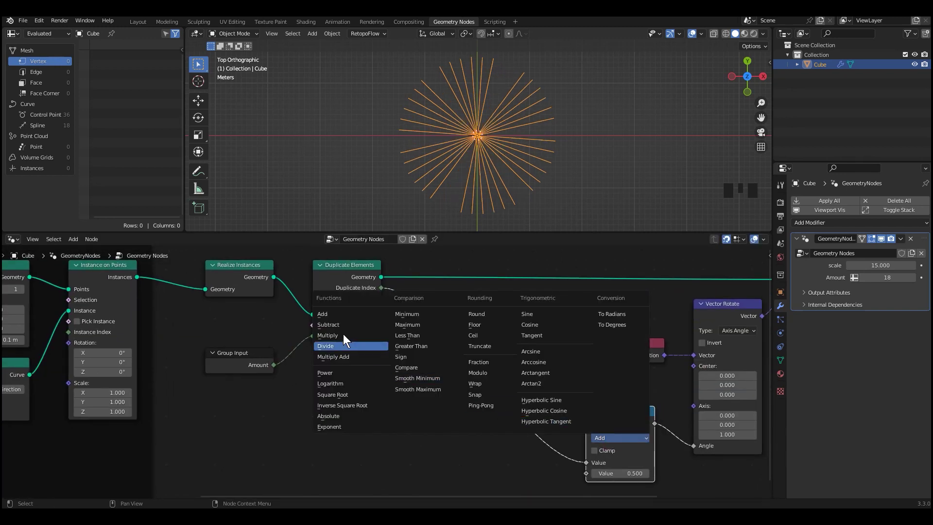
click(343, 335)
Step: Duplicate the Multiply node ahead of itself, change the copy to Divide, and link Amount to its second value
key(shift+d)
click(526, 418)
click(513, 437)
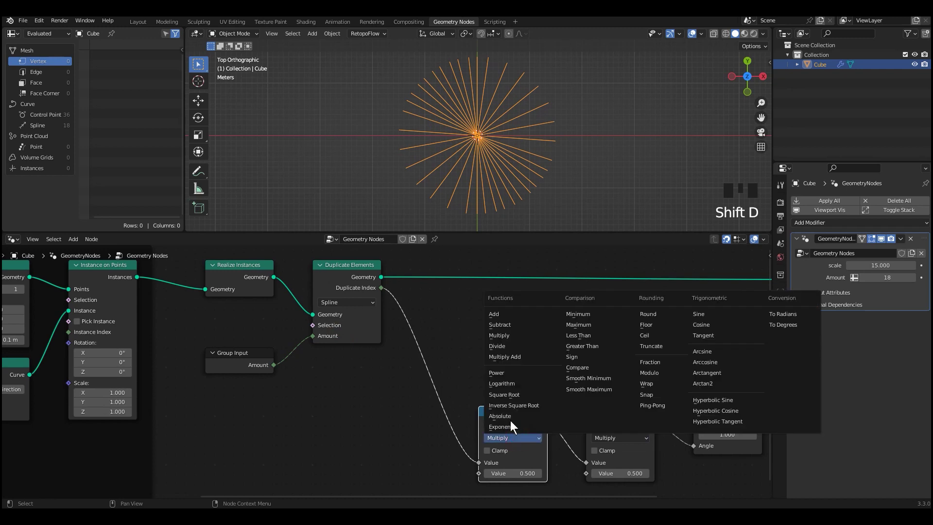
click(508, 347)
drag(273, 364, 479, 473)
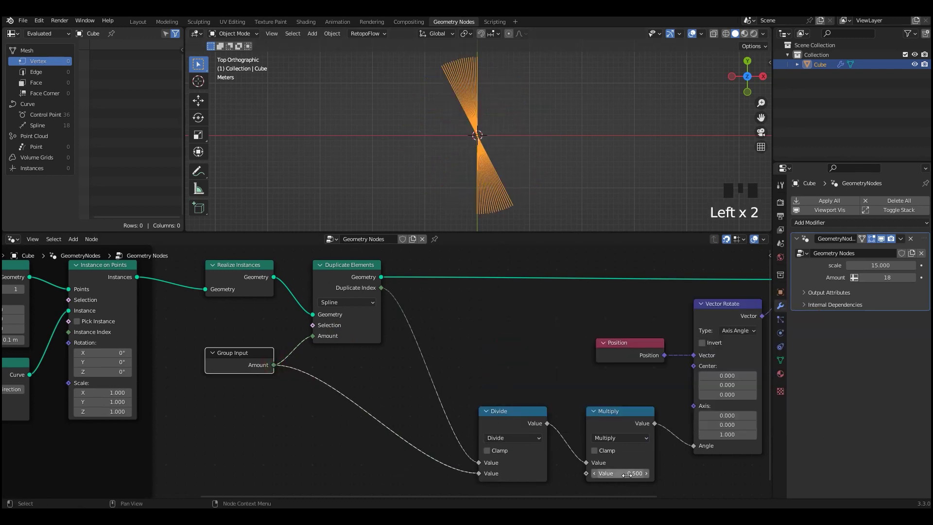
Step: Set the Multiply node's value to pi and the modifier's Amount to 6
click(645, 472)
text(pi)
key(Return)
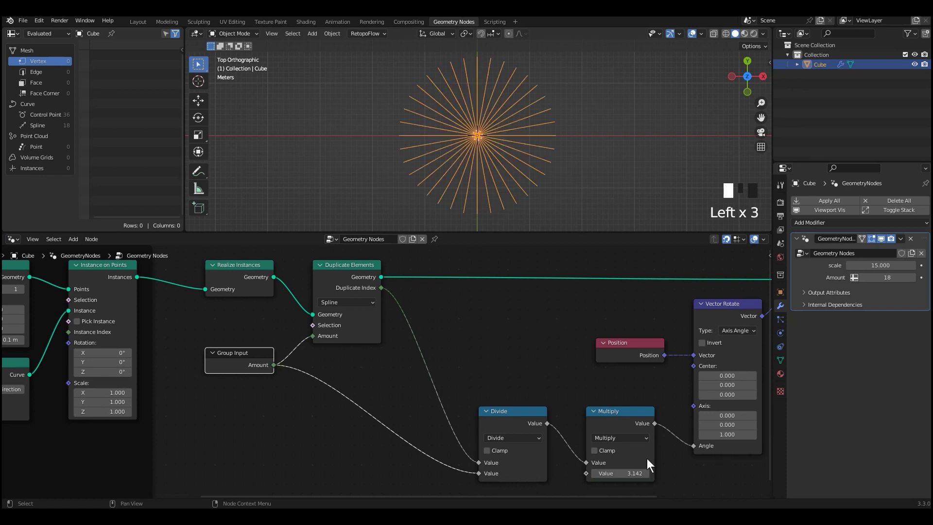
mouse_move(887, 277)
mouse_down()
mouse_move(860, 278)
mouse_move(899, 278)
mouse_move(869, 277)
mouse_up()
Step: Tighten the layout of the math, Position, Vector Rotate and Set Position nodes
scroll(537, 400, down, 4)
middle_drag(538, 394, 470, 398)
scroll(467, 384, down, 1)
drag(520, 389, 449, 439)
key(g)
click(435, 426)
scroll(439, 421, down, 1)
middle_drag(590, 400, 487, 400)
scroll(487, 399, down, 1)
drag(428, 373, 410, 373)
drag(452, 325, 492, 368)
key(g)
click(480, 371)
Step: Move Group Output farther away and join the duplication and rotation nodes in a new frame
drag(607, 334, 738, 335)
drag(614, 287, 164, 461)
click(91, 239)
click(122, 340)
middle_drag(424, 391, 499, 373)
Step: Shift the Divide, Multiply, Vector Rotate and Set Position nodes closer together inside the new frame
scroll(498, 367, up, 4)
click(435, 374)
drag(389, 390, 357, 342)
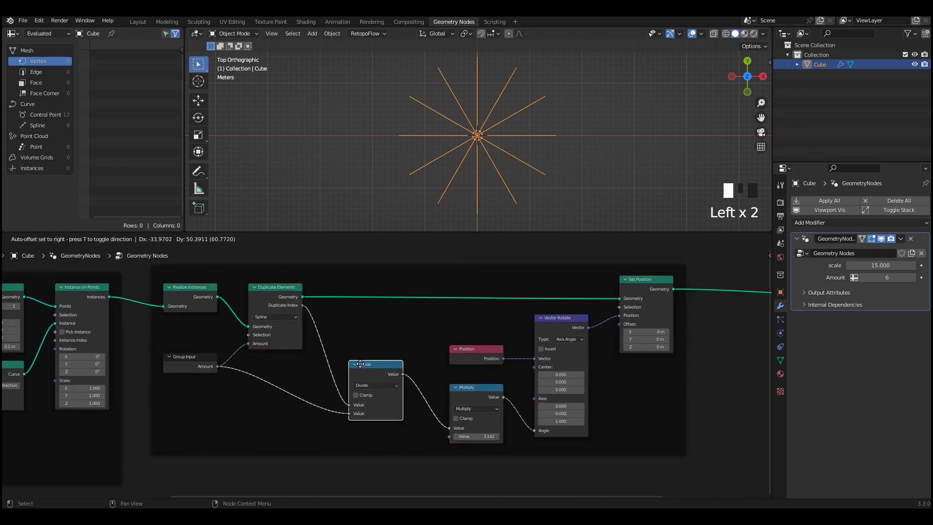
drag(470, 389, 438, 341)
drag(565, 319, 534, 302)
drag(643, 280, 610, 272)
Step: Move Group Output farther from the Set Position node to make room for more nodes
scroll(739, 426, up, 1)
middle_drag(732, 405, 402, 400)
scroll(739, 427, down, 4)
key(c)
scroll(583, 379, down, 1)
drag(583, 379, 495, 272)
key(g)
click(712, 290)
scroll(573, 351, up, 1)
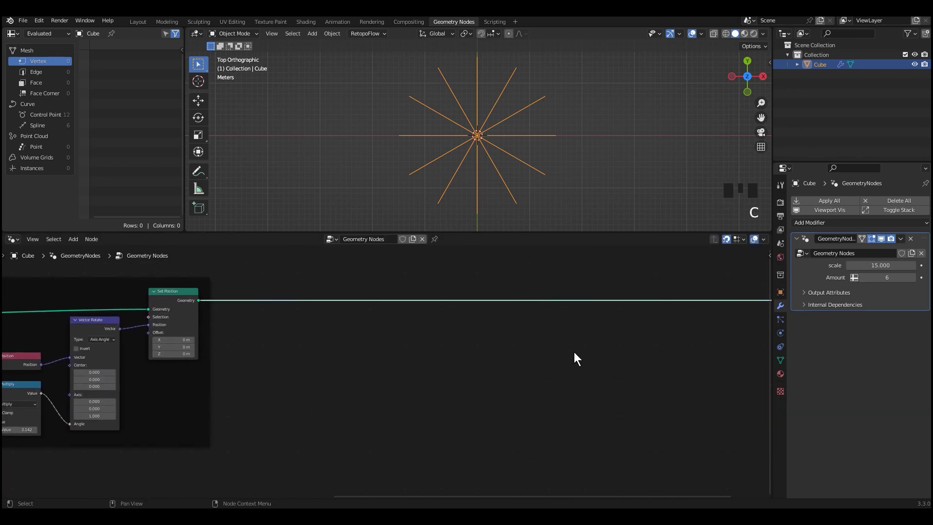
Step: Insert an Instance on Points node on the link between Set Position and Group Output
key(shift+a)
key(shift+a)
mouse_move(514, 358)
click(589, 343)
click(711, 264)
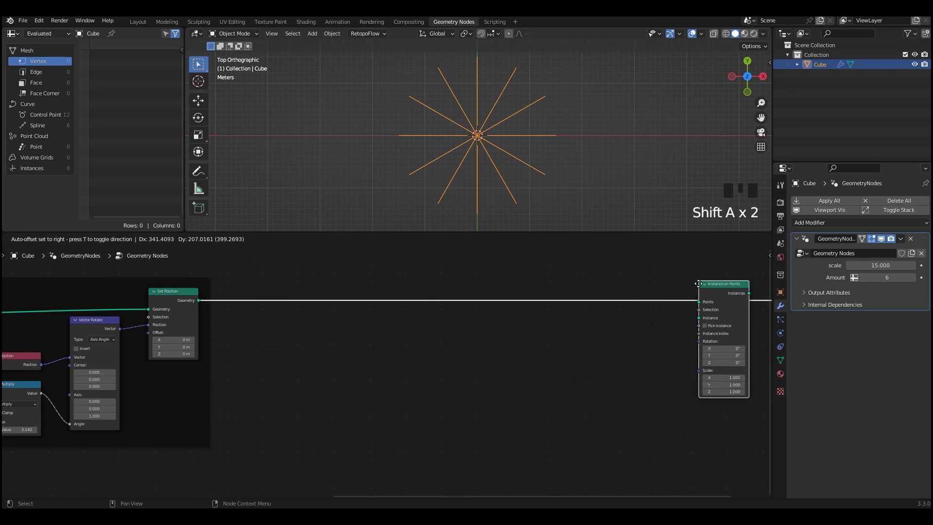
Step: Add a UV Sphere node and connect its Mesh output to the Instance input of Instance on Points
key(shift+a)
mouse_move(523, 384)
click(589, 450)
click(630, 388)
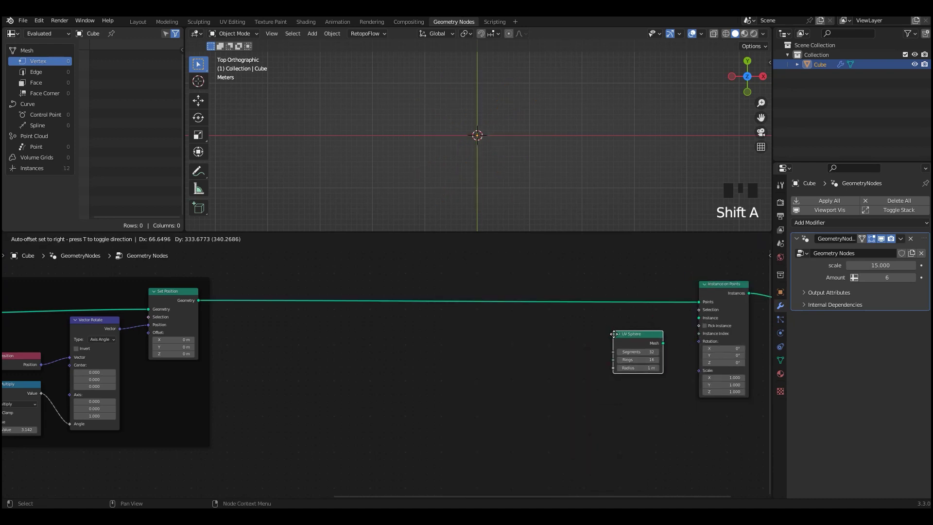
drag(655, 386, 699, 318)
Step: Insert a Trim Curve node between Set Position and Instance on Points, and move the UV Sphere node lower to make room
key(shift+a)
mouse_move(531, 281)
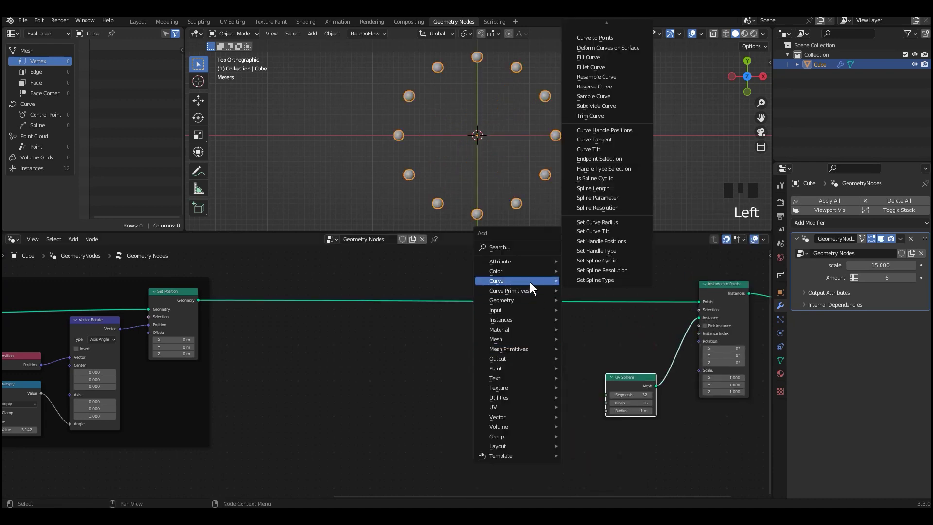
click(614, 116)
click(610, 273)
scroll(579, 358, up, 1)
drag(610, 395, 607, 412)
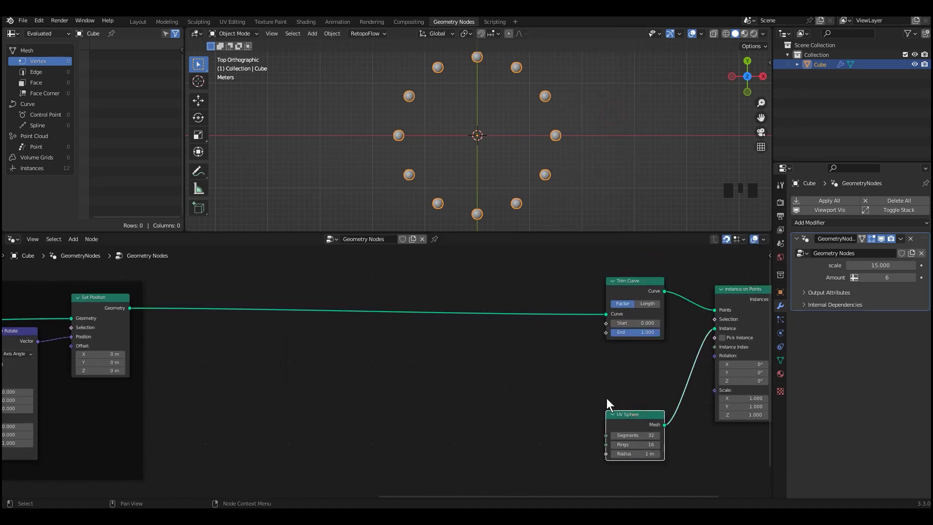
Step: Add an Endpoint Selection node, connect it to the Selection of Instance on Points, and set its End Size to 0
key(shift+a)
mouse_move(515, 321)
click(597, 202)
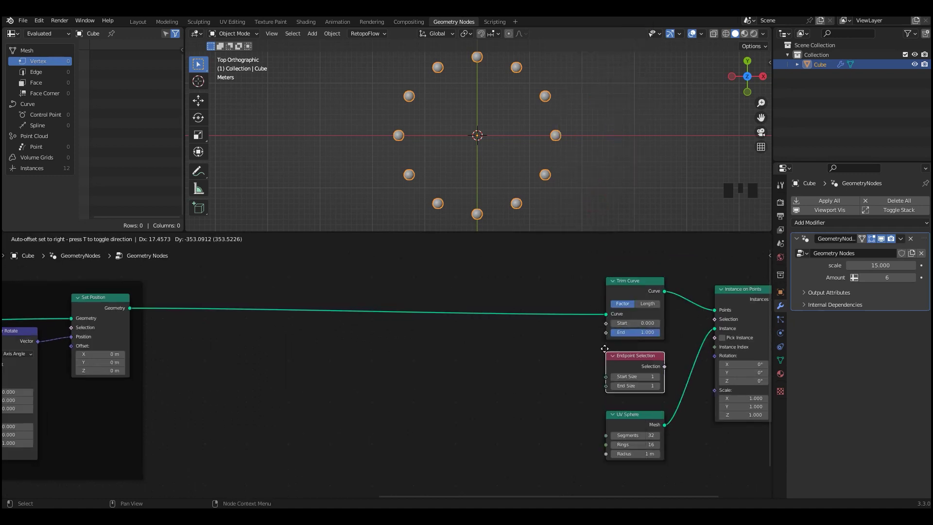
click(607, 351)
middle_drag(665, 377, 512, 375)
scroll(513, 370, up, 2)
drag(513, 377, 572, 321)
middle_drag(547, 355, 564, 360)
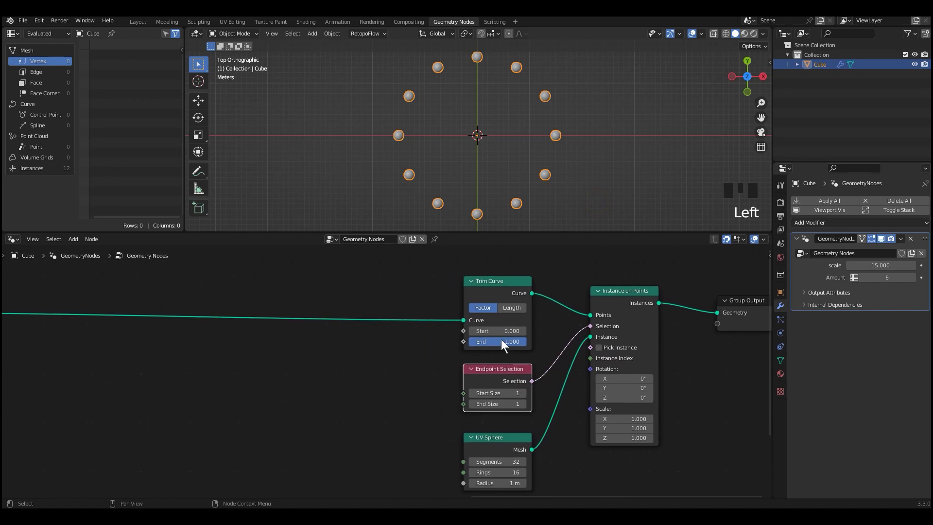
drag(497, 331, 469, 331)
click(471, 406)
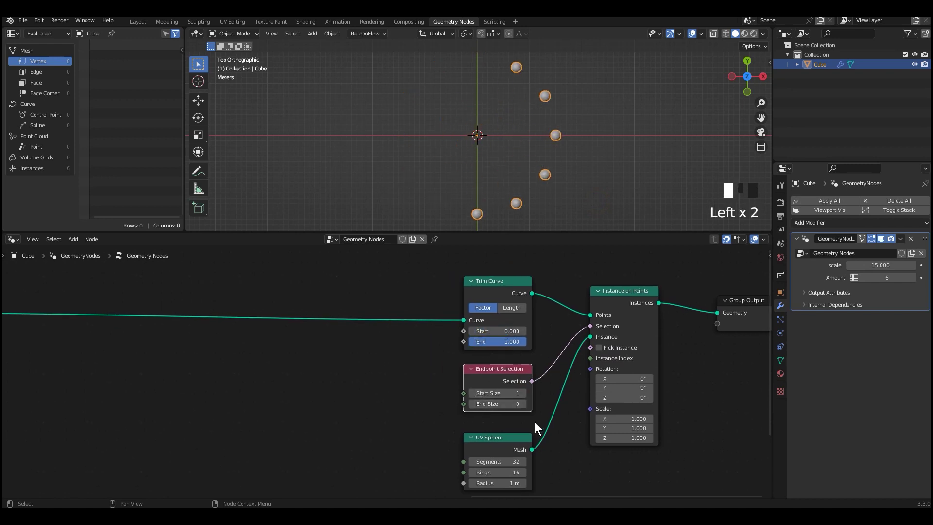
Step: Add a Value node between the rotation frame and Trim Curve, and drive its value with the current frame number
scroll(484, 380, down, 4)
middle_drag(411, 366, 567, 375)
scroll(352, 370, up, 4)
middle_drag(352, 370, 403, 323)
key(shift+a)
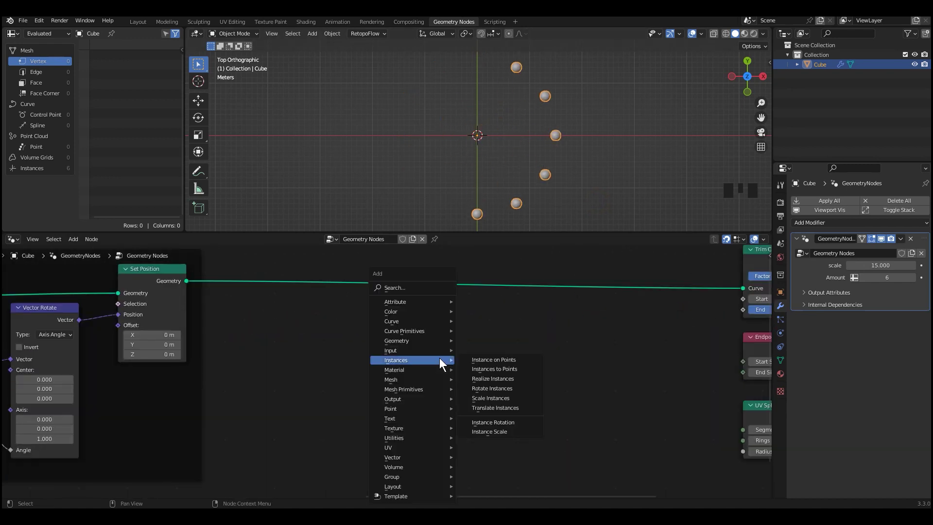
mouse_move(403, 349)
click(491, 267)
click(394, 350)
scroll(394, 371, up, 2)
click(425, 387)
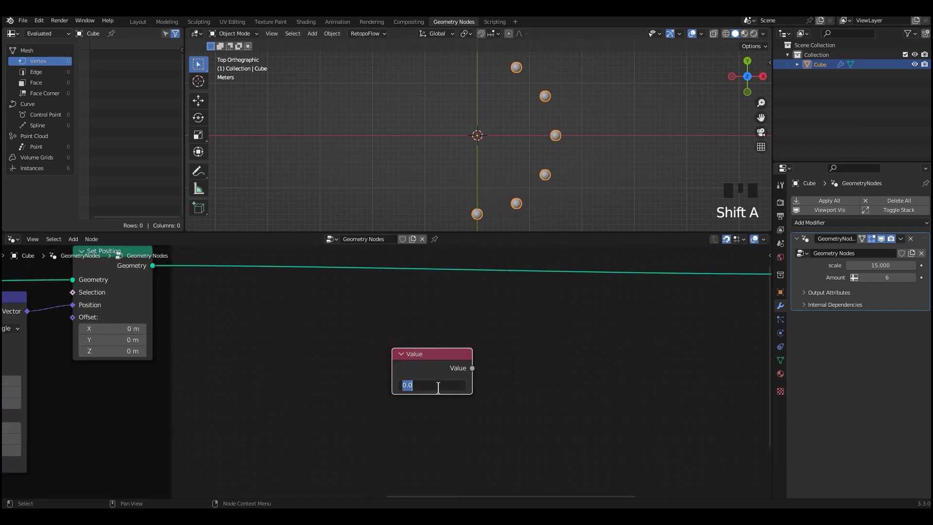
text(1)
key(Return)
scroll(578, 369, down, 1)
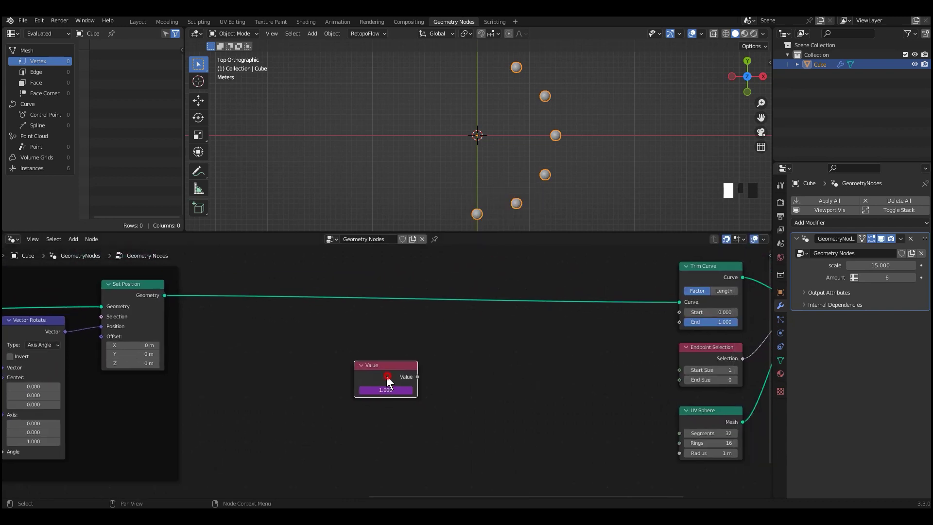
Step: Connect the Value node to Trim Curve's Start, and insert a Math node set to Sine on that link
drag(386, 375, 675, 314)
key(shift+a)
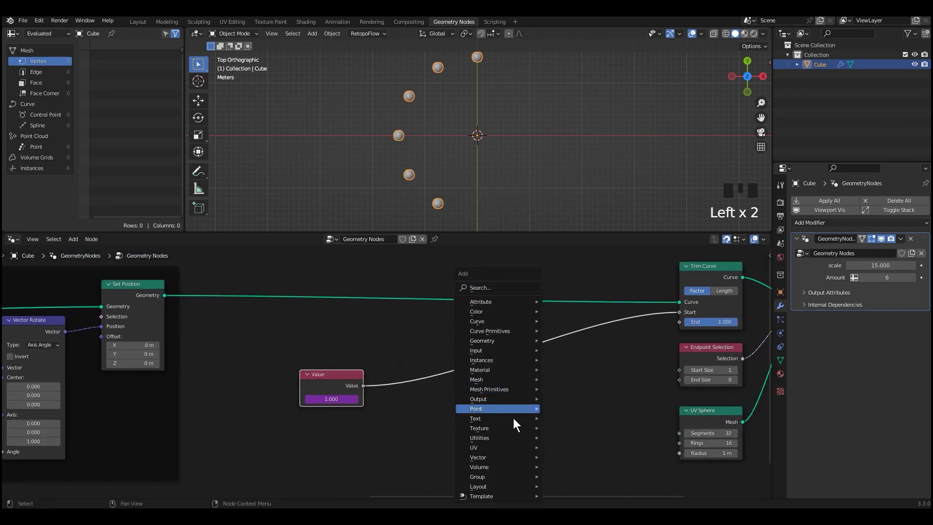
mouse_move(513, 435)
click(583, 391)
click(571, 354)
click(571, 355)
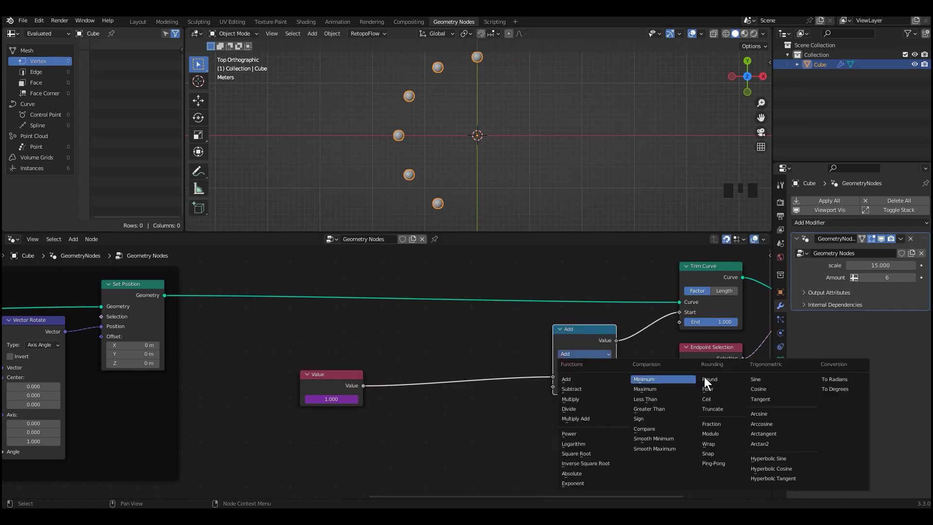
click(703, 377)
Step: Start animation playback and shift the Sine node closer to the Value node
key(shift+space)
drag(577, 332, 486, 351)
middle_drag(557, 411, 566, 410)
scroll(566, 410, up, 1)
middle_drag(498, 372, 546, 360)
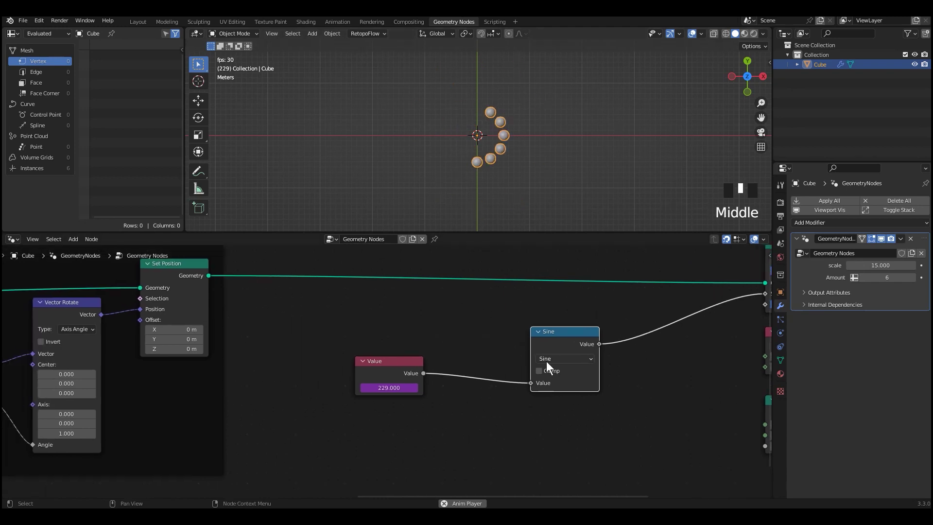
Step: Insert a Math node set to Divide between Value and Sine, with a divisor of 10
key(shift+a)
mouse_move(439, 340)
click(515, 342)
click(505, 362)
click(505, 362)
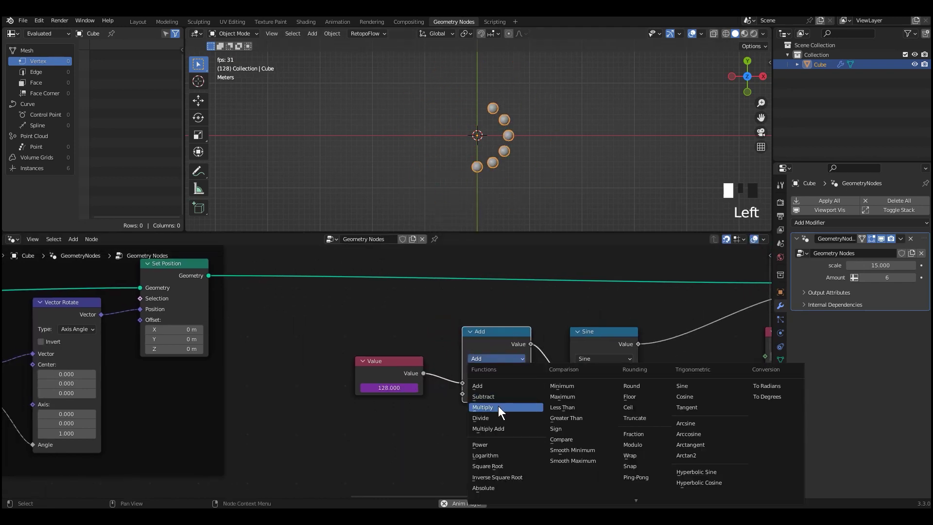
click(496, 417)
click(500, 393)
text(10)
key(Return)
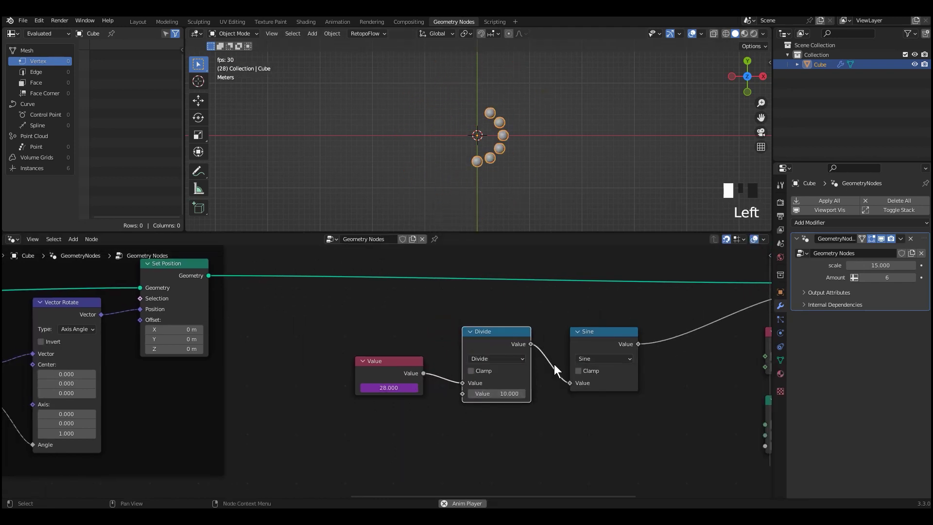
Step: Insert a Math node set to Multiply Add between Sine and Trim Curve's Start
scroll(523, 386, up, 2)
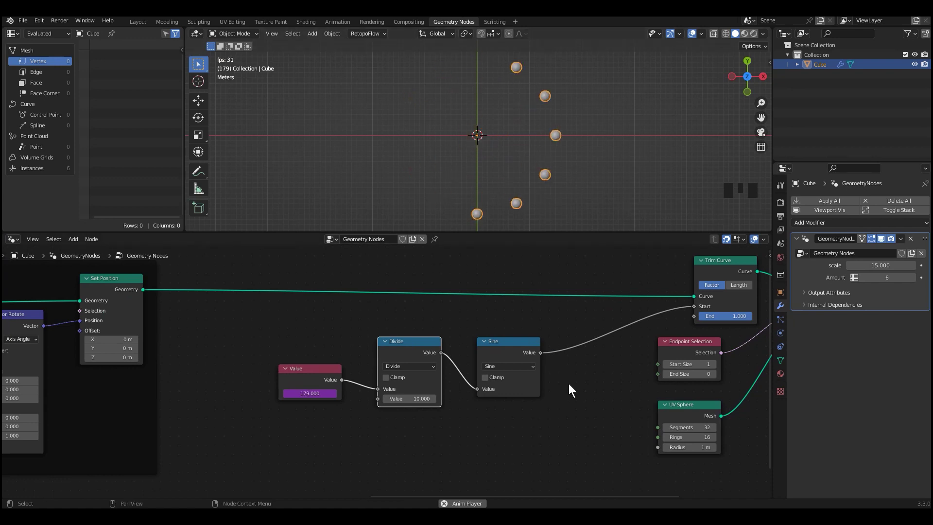
key(shift+a)
mouse_move(568, 383)
click(618, 356)
click(585, 362)
click(588, 358)
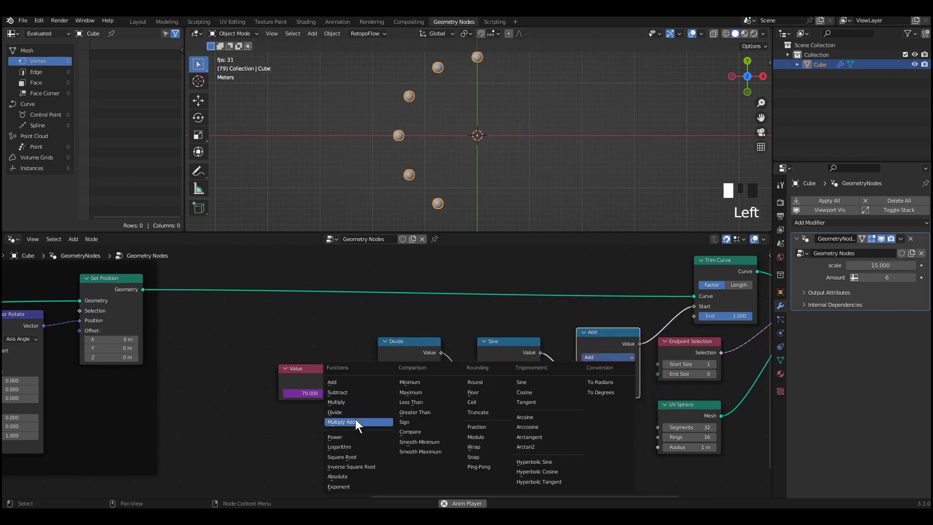
click(341, 421)
Step: Move the Trim Curve and instancing nodes farther away, and shift the chain from Value to Multiply Add toward them
scroll(447, 404, down, 1)
key(g)
click(572, 407)
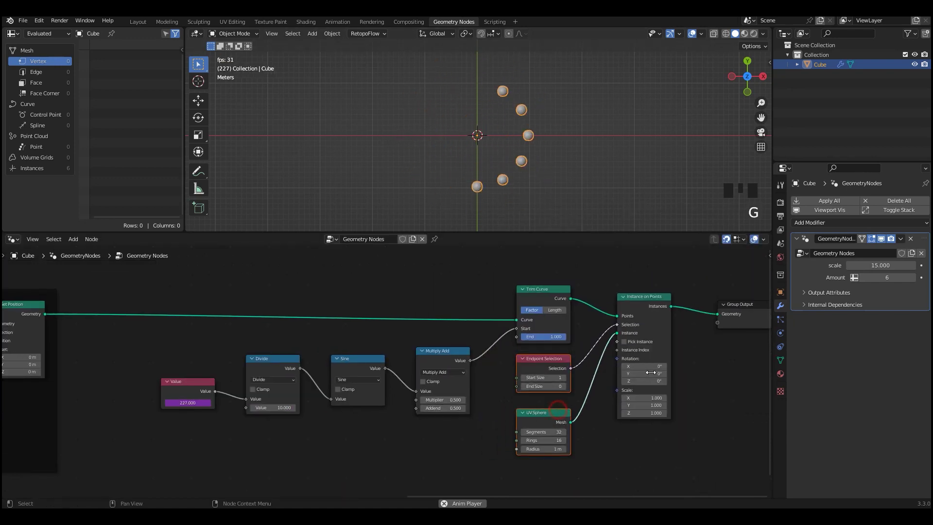
scroll(658, 375, down, 1)
drag(729, 298, 499, 427)
key(g)
click(657, 420)
drag(461, 371, 233, 418)
key(g)
click(416, 406)
scroll(404, 404, up, 1)
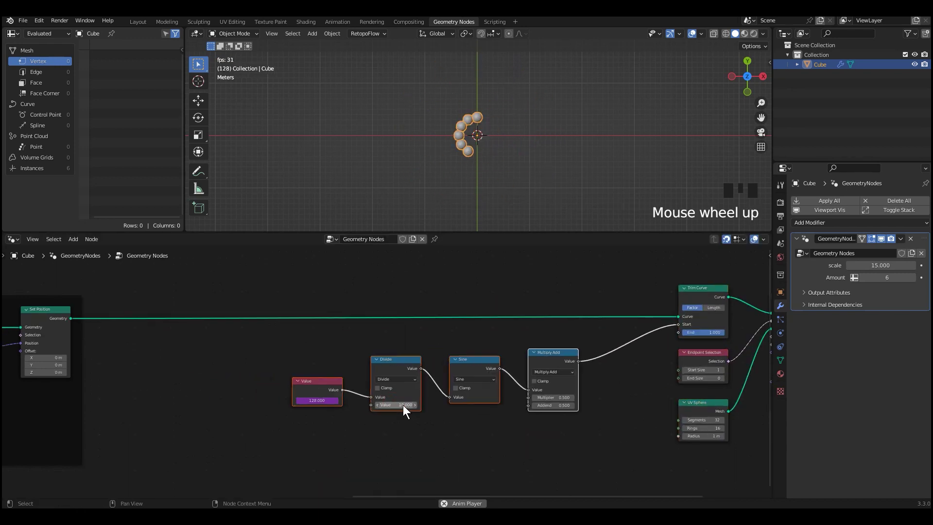
Step: Add a Math node below the Divide node and set it to Multiply
middle_drag(404, 404, 409, 389)
middle_drag(457, 382, 462, 379)
scroll(456, 406, up, 1)
key(shift+a)
mouse_move(455, 410)
click(494, 380)
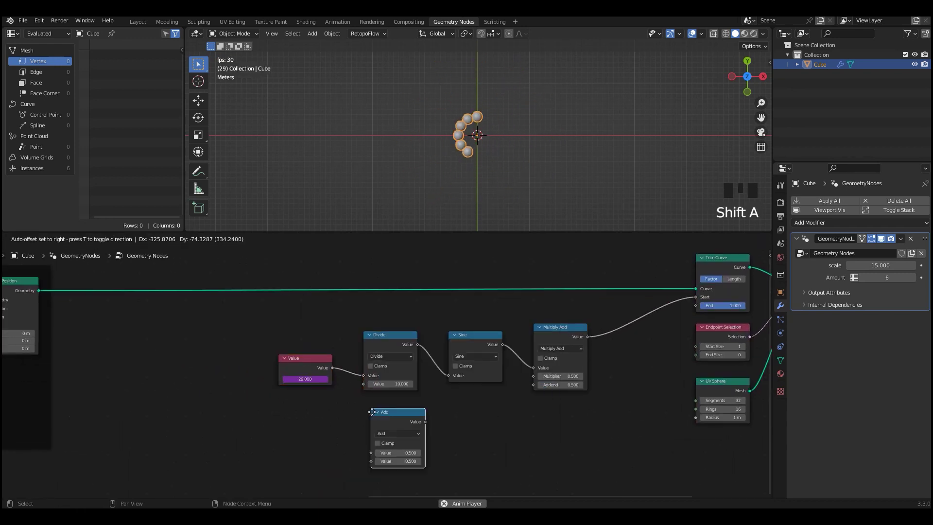
click(398, 417)
click(390, 433)
click(390, 415)
middle_drag(413, 381, 373, 373)
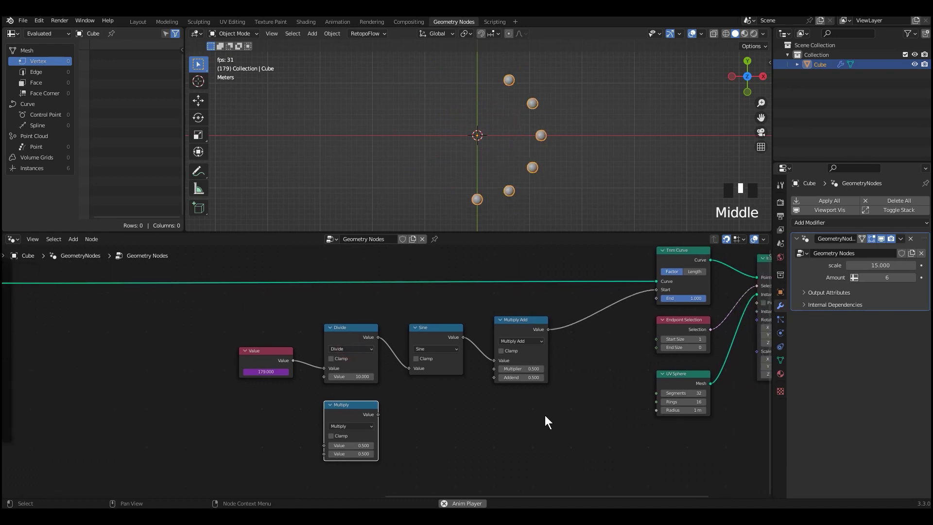
Step: Insert a duplicate of the Multiply node set to Subtract between Divide and Sine, and connect Multiply to its second value
drag(545, 415, 440, 347)
drag(514, 325, 584, 327)
click(359, 414)
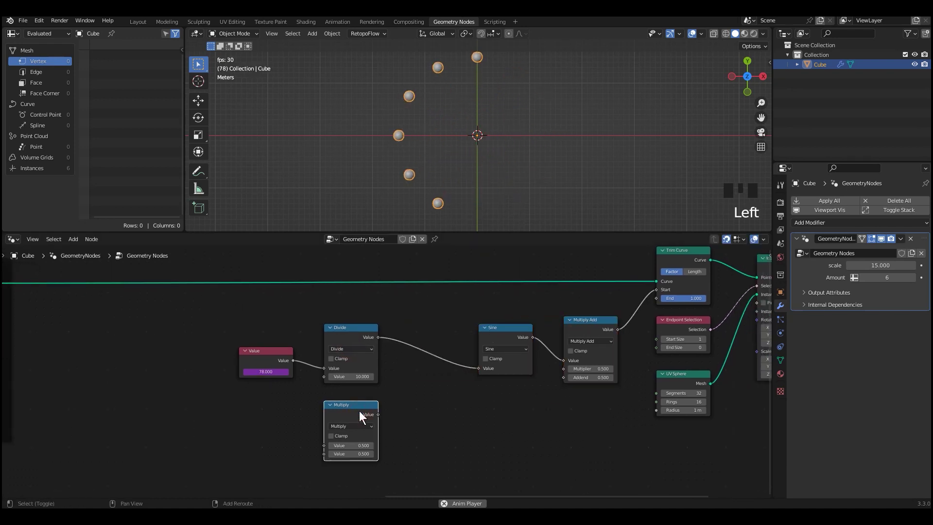
key(shift+d)
click(444, 340)
click(442, 349)
click(437, 379)
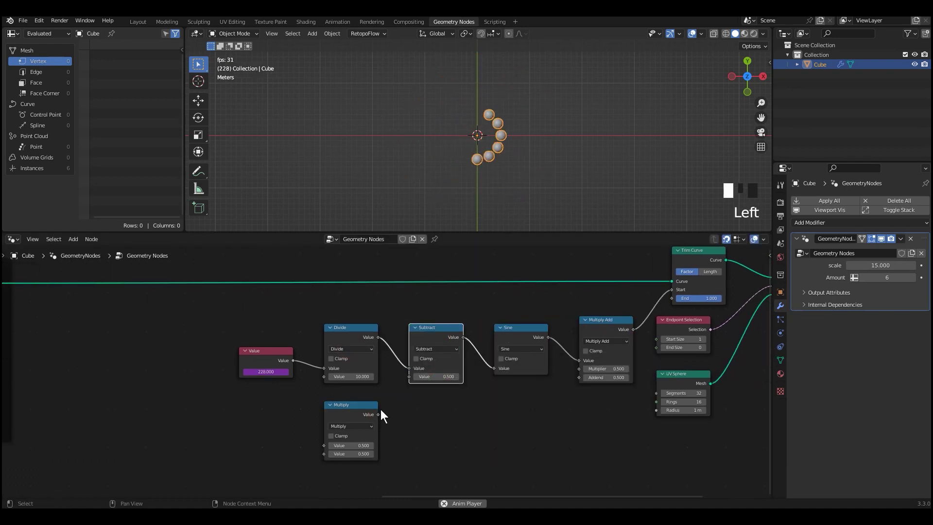
drag(378, 413, 410, 376)
middle_drag(352, 431, 392, 429)
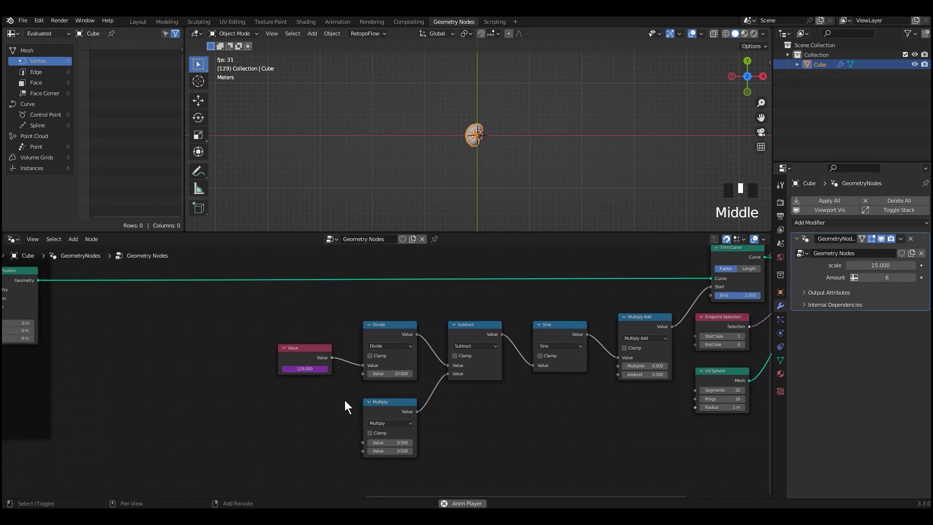
Step: Add a Spline Parameter node and connect its Factor output to the first value of the Multiply node
key(shift+a)
mouse_move(320, 284)
click(416, 204)
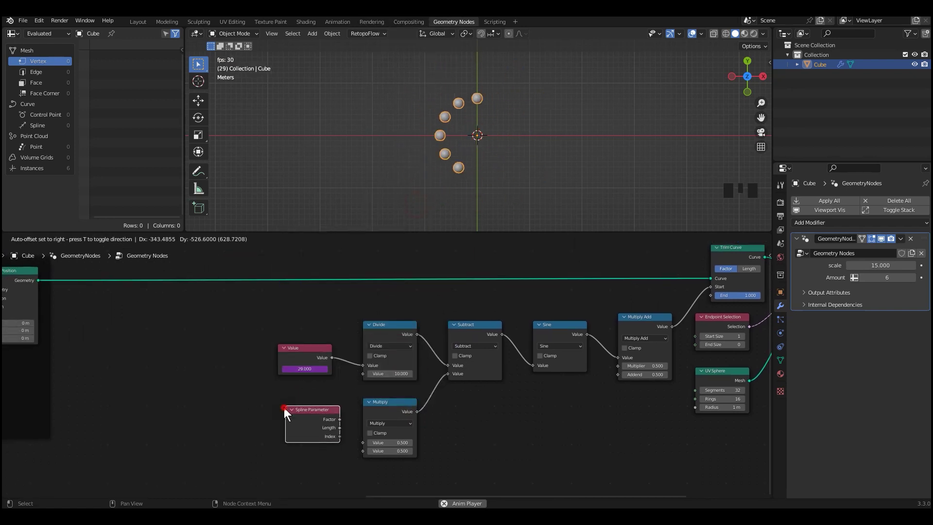
click(284, 407)
scroll(283, 407, up, 2)
drag(409, 413, 444, 439)
middle_drag(593, 392, 540, 406)
Step: Set the second value of the Multiply node fed by Spline Parameter to pi
scroll(568, 404, down, 1)
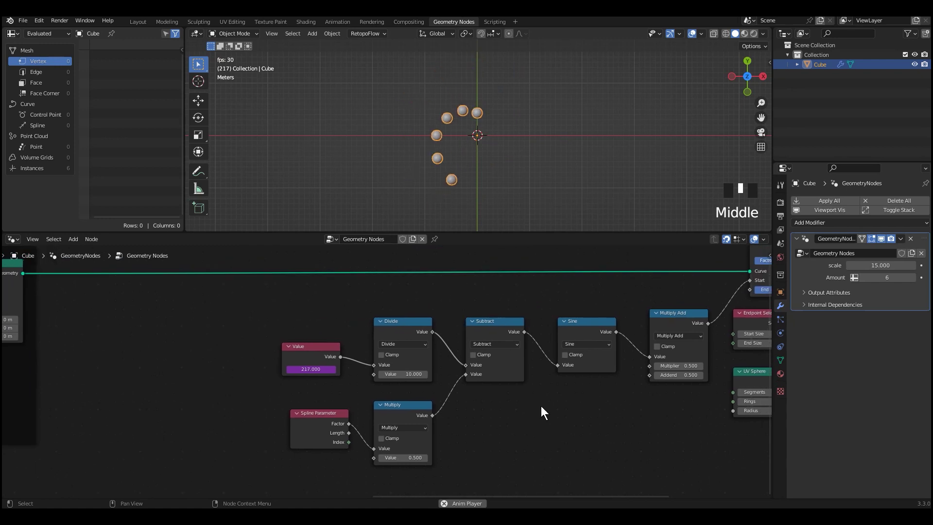
click(399, 457)
text(pi)
key(Return)
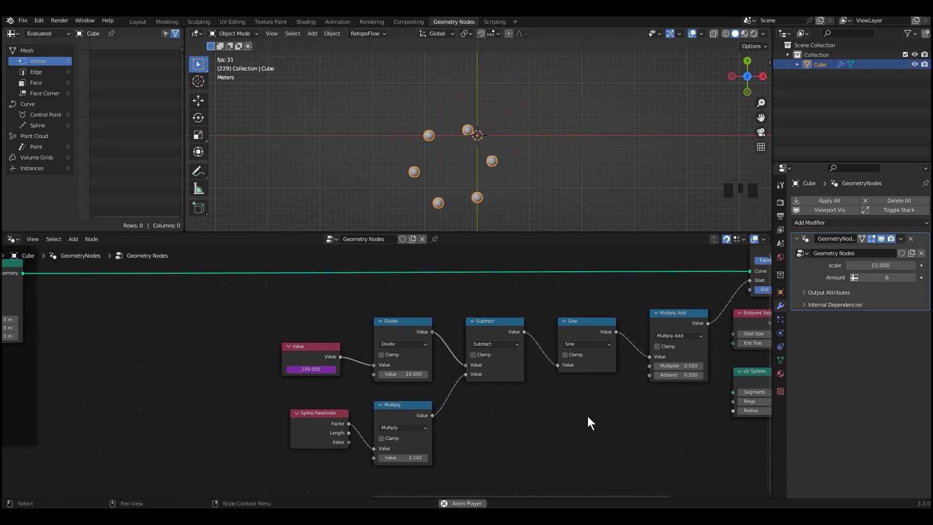
Step: Shift the Trim Curve and Instance on Points nodes into a tighter arrangement beside the math nodes
scroll(587, 416, down, 6)
middle_drag(586, 416, 547, 423)
click(598, 295)
key(g)
click(586, 292)
click(661, 302)
key(g)
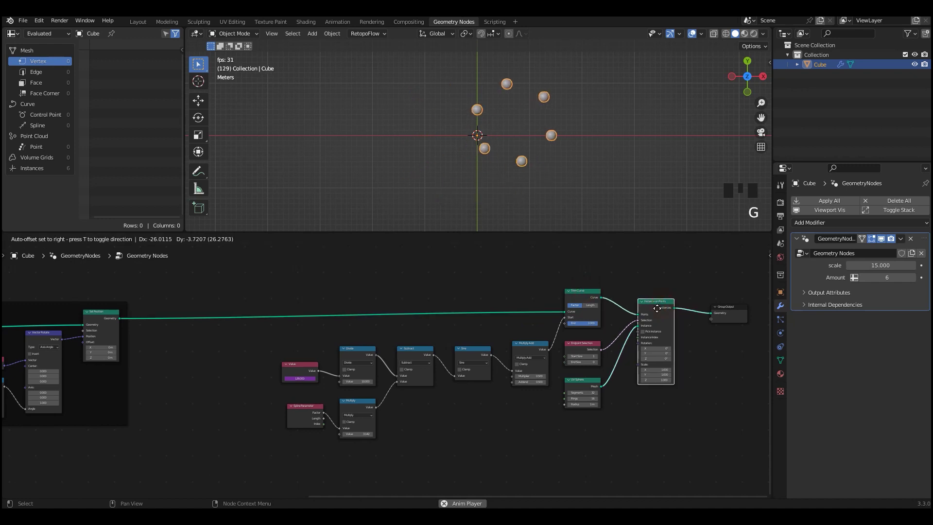
click(649, 307)
Step: Move the whole trimming and instancing group closer to the rotation frame, and bring Group Output nearer to it
scroll(637, 287, down, 2)
drag(663, 287, 290, 453)
key(g)
click(447, 379)
click(669, 316)
key(g)
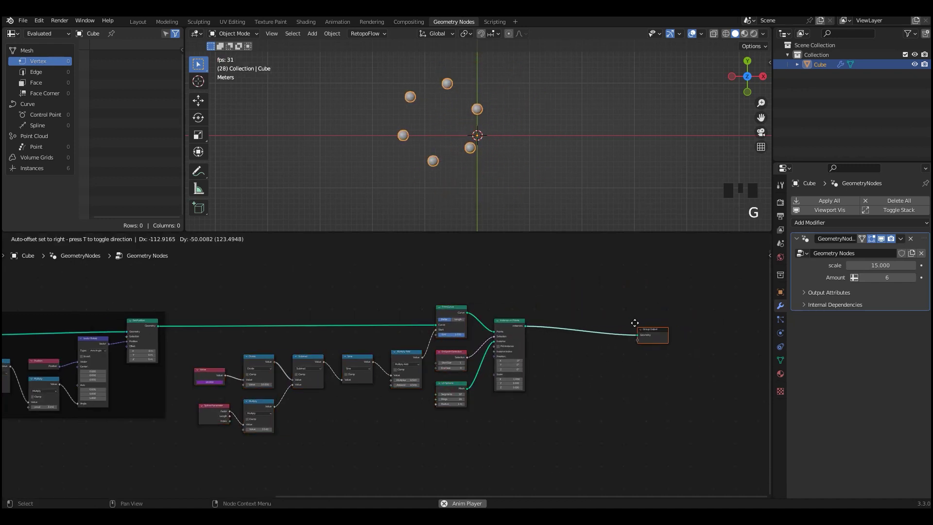
click(635, 316)
Step: Join all nodes from Value and Spline Parameter through Instance on Points in a new frame
scroll(487, 373, up, 2)
middle_drag(488, 373, 576, 366)
drag(645, 283, 229, 442)
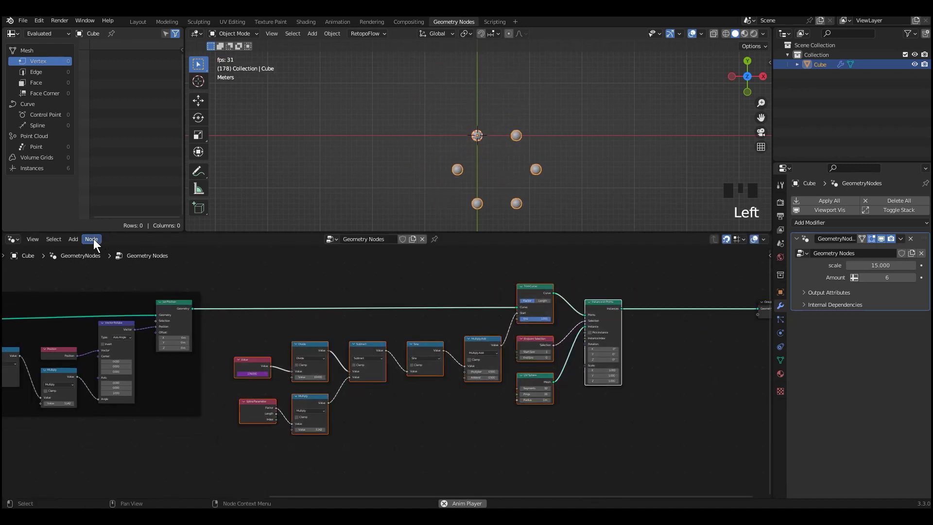
click(91, 238)
click(146, 339)
scroll(516, 420, up, 3)
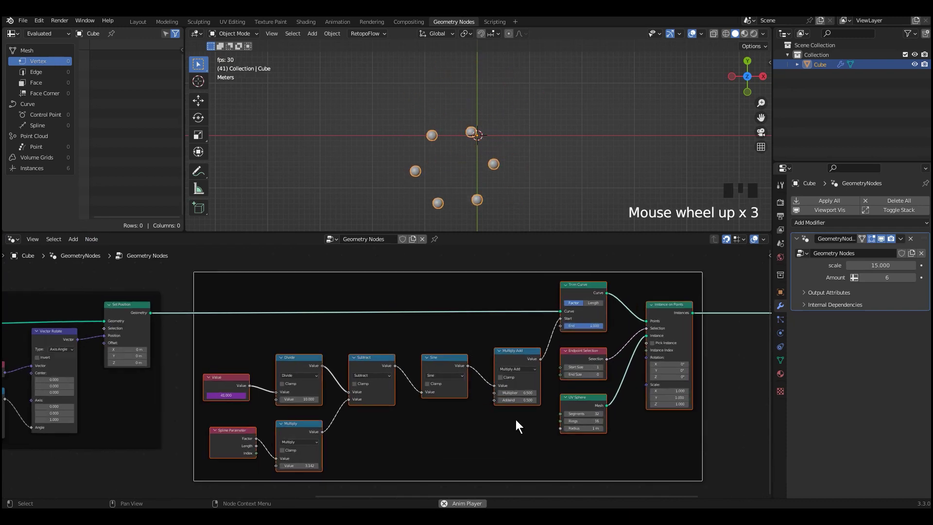
Step: Set the modifier's Amount to 4 and reposition Group Output to leave space after the new frame
click(862, 278)
click(862, 278)
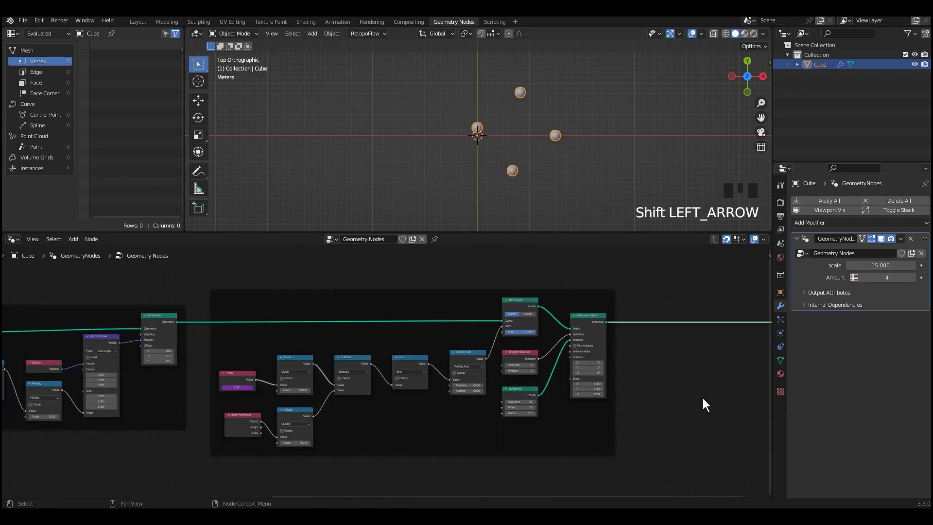
middle_drag(703, 398, 614, 388)
key(g)
click(734, 347)
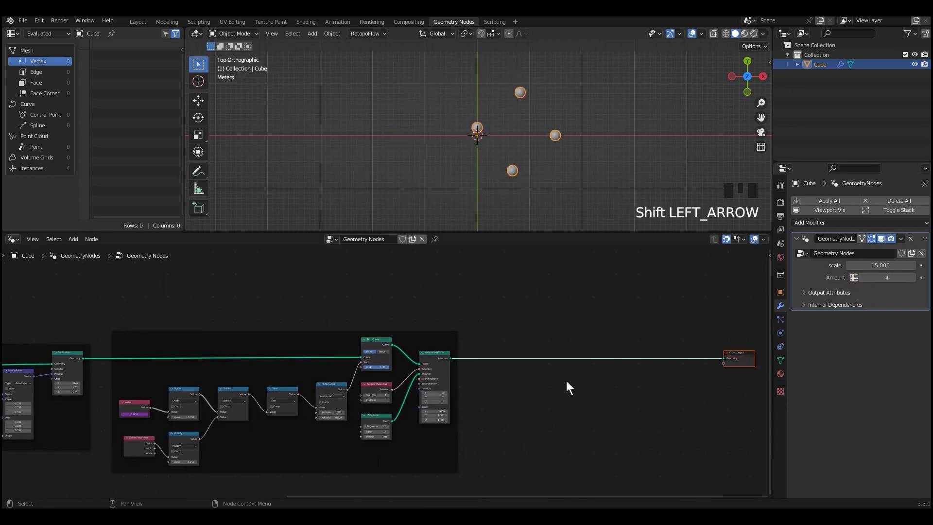
Step: Insert a Join Geometry node before Group Output and connect Set Position's Geometry output to it as well
key(shift+a)
mouse_move(537, 340)
click(620, 398)
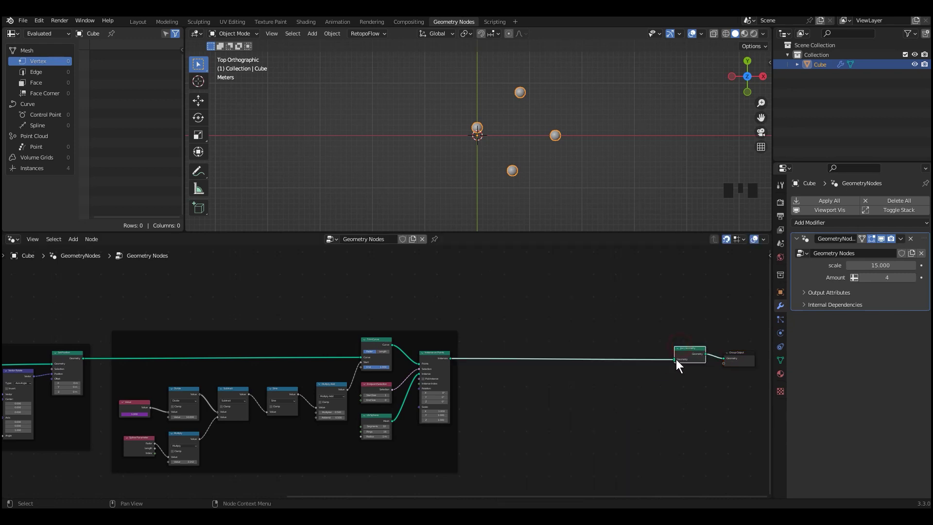
click(690, 292)
drag(83, 359, 681, 293)
Step: Play the animation and set the modifier's Amount to 3
scroll(561, 155, up, 2)
scroll(561, 156, down, 1)
key(shift+space)
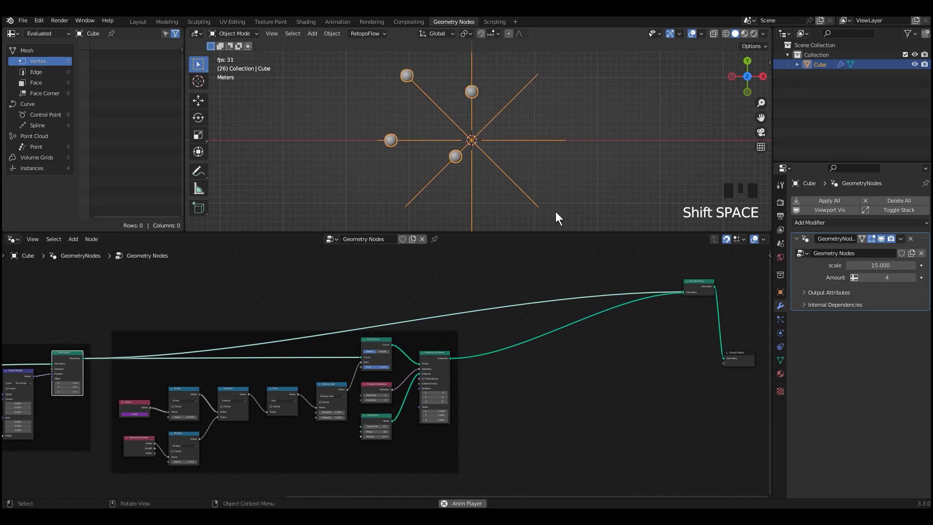
click(861, 278)
click(862, 278)
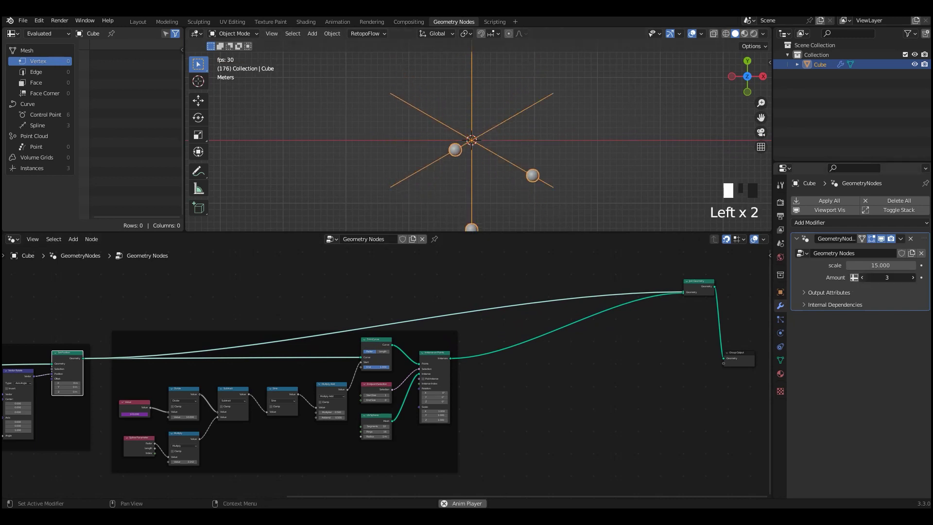
Step: Set the modifier's Amount to 6 while the animation plays
click(913, 277)
click(912, 277)
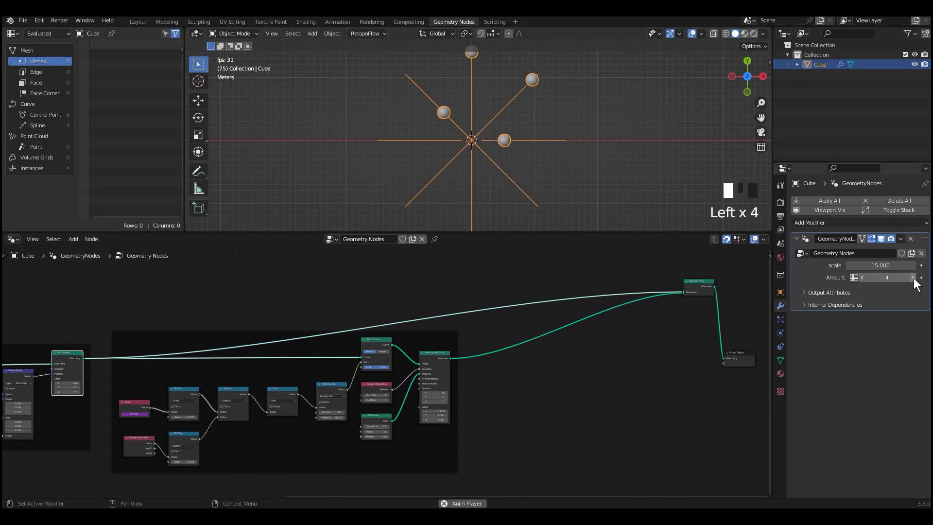
click(912, 277)
click(912, 277)
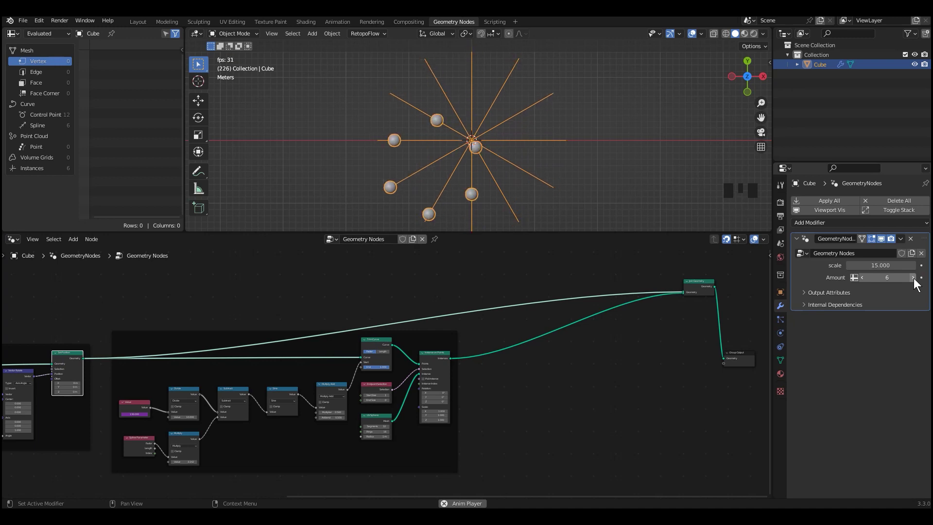
Step: Stop the playback, return to the first frame and cut the link from Set Position to Join Geometry
key(shift+space)
key(shift+Left)
ctrl+right_drag(509, 284, 506, 325)
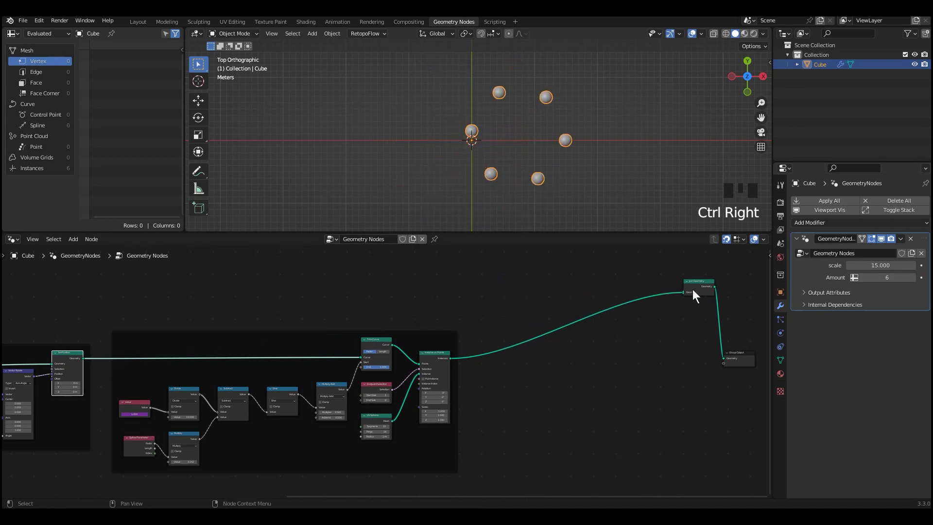
Step: Align Join Geometry with Group Output and move both farther right of the framed nodes to make room
drag(692, 290, 688, 363)
scroll(602, 391, up, 2)
middle_drag(603, 394, 575, 385)
scroll(714, 380, up, 3)
scroll(722, 387, down, 2)
scroll(575, 385, up, 2)
drag(515, 289, 613, 348)
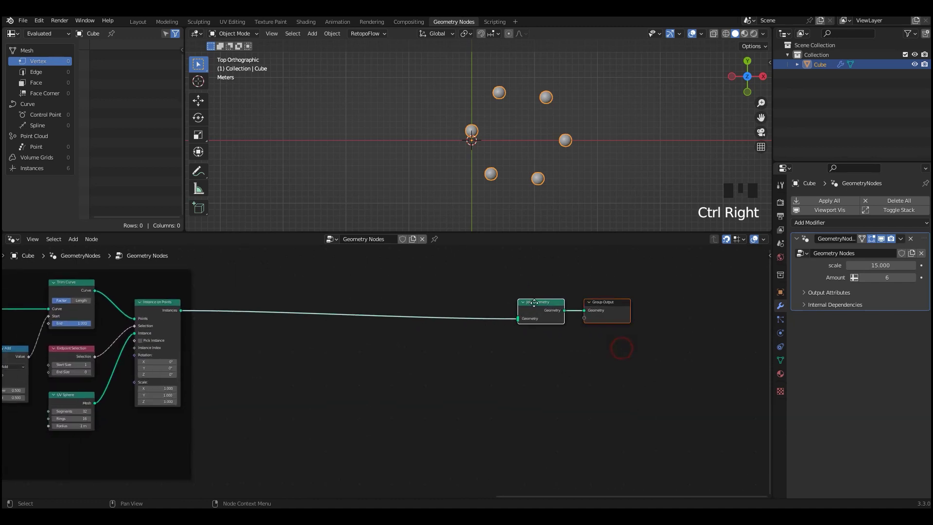
key(g)
click(769, 350)
Step: Add a second Instance on Points node outside the frame and connect its Instances output to Join Geometry
key(shift+a)
middle_drag(497, 360, 562, 365)
mouse_move(510, 360)
click(604, 361)
click(577, 327)
drag(652, 343, 730, 307)
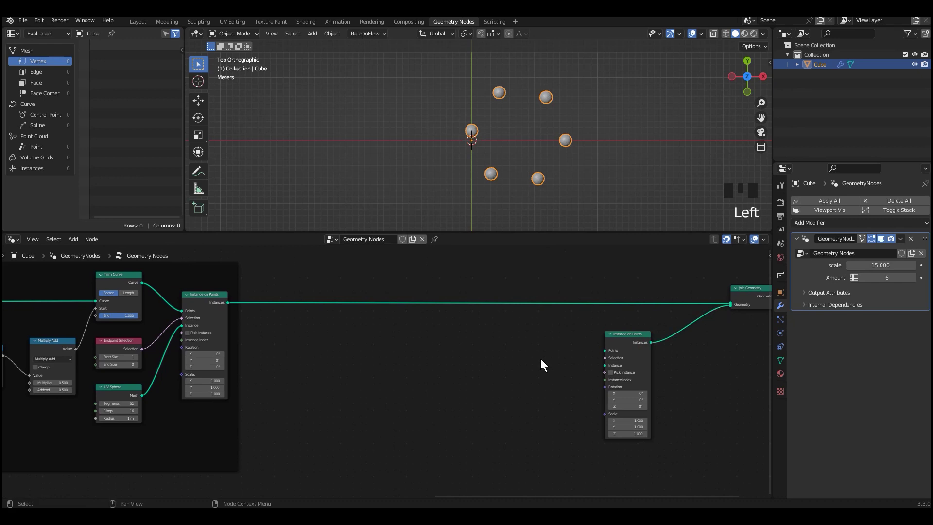
Step: Add a Curve Circle node and connect its Curve output to the new Instance on Points node's Points input
key(shift+a)
mouse_move(515, 324)
click(588, 343)
click(481, 333)
drag(525, 342, 605, 350)
Step: Add a Spiral node below Curve Circle and connect it to the new Instance on Points node's Instance input
key(shift+a)
mouse_move(499, 331)
click(558, 388)
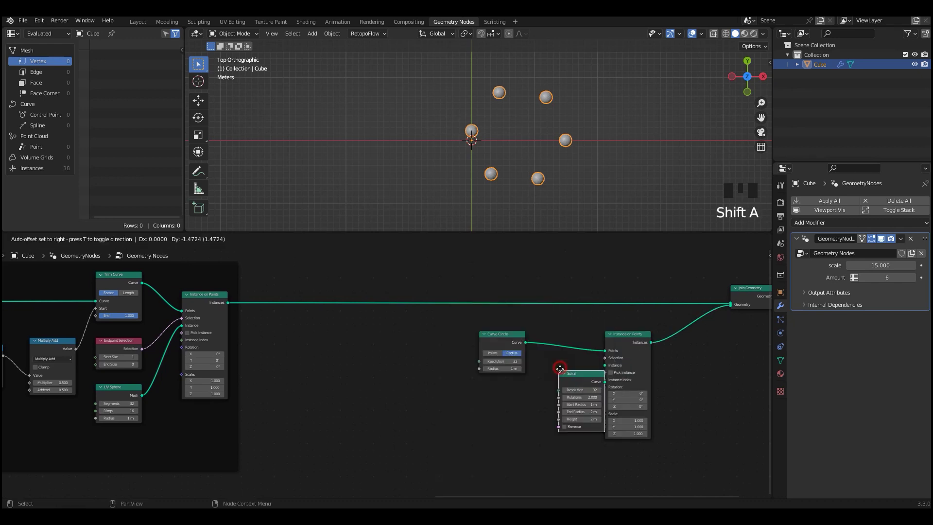
click(481, 394)
drag(526, 402, 604, 365)
scroll(516, 161, up, 2)
scroll(518, 172, down, 1)
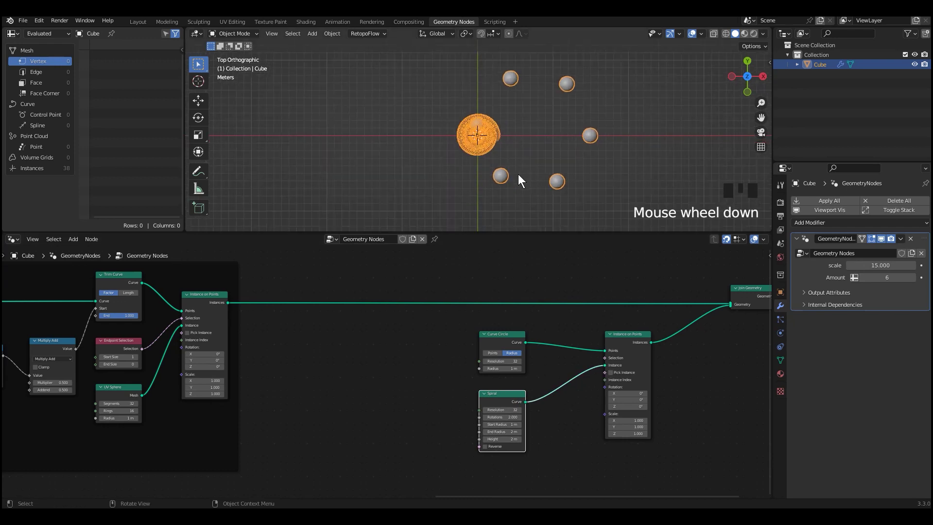
Step: Insert a Resample Curve node between Curve Circle and Instance on Points and set its Count to 2
middle_drag(548, 392, 554, 375)
drag(502, 325, 435, 326)
key(shift+a)
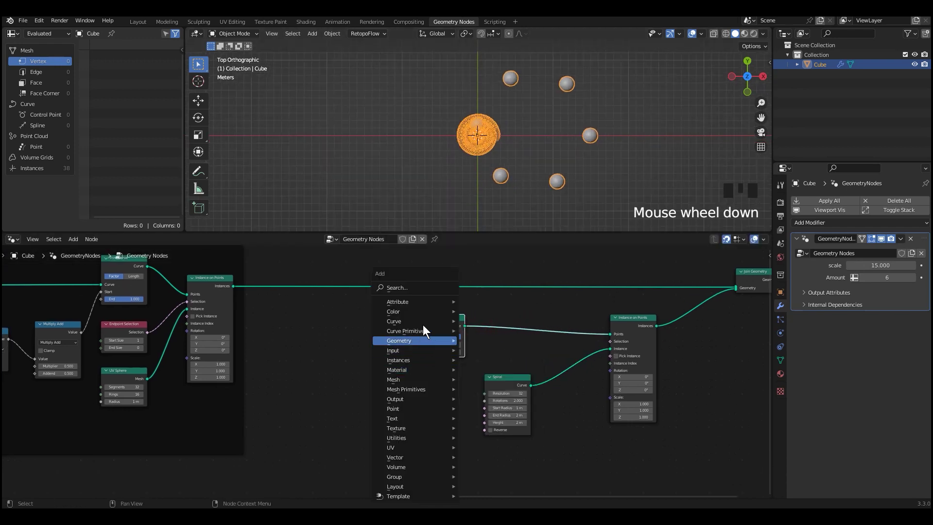
mouse_move(423, 322)
click(506, 119)
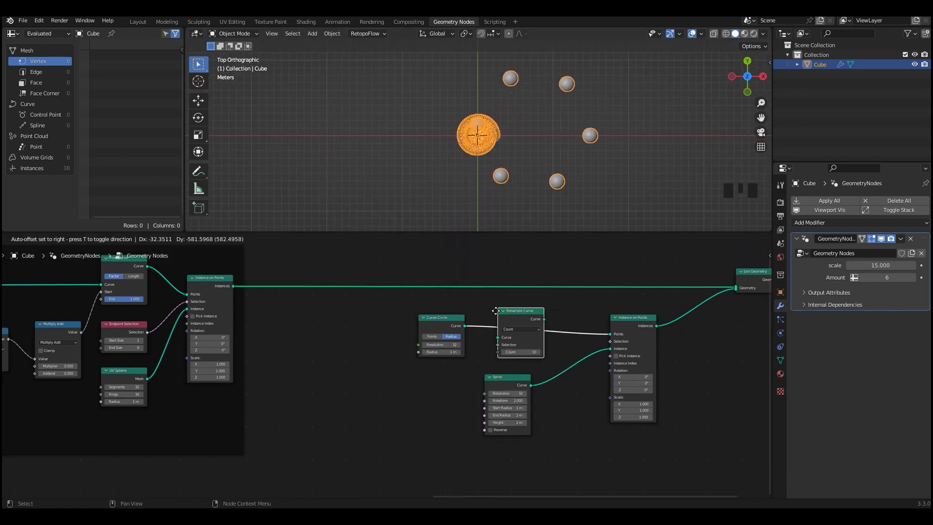
click(491, 309)
scroll(558, 397, up, 4)
mouse_move(551, 346)
mouse_down()
mouse_move(533, 346)
mouse_move(541, 347)
mouse_up()
Step: Move Instance on Points to the right, add an Align Euler to Vector node and connect it to the Rotation input
scroll(630, 409, down, 2)
middle_drag(631, 409, 515, 363)
drag(556, 370, 607, 369)
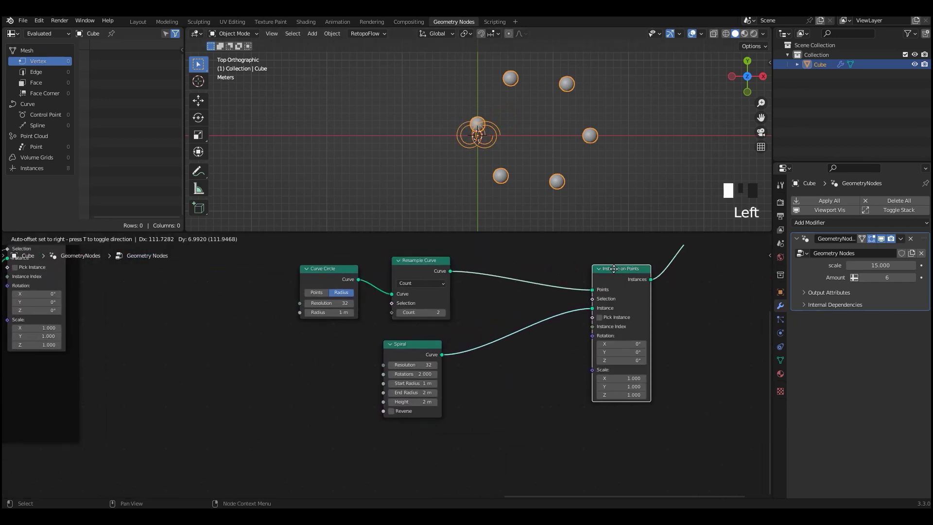
click(624, 430)
key(x)
scroll(624, 431, down, 1)
key(shift+a)
mouse_move(539, 363)
click(586, 370)
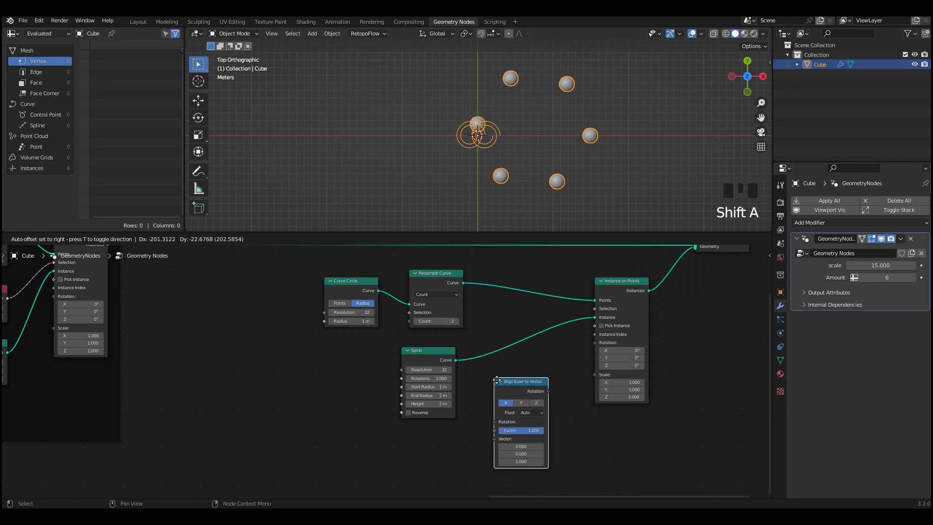
click(495, 377)
drag(548, 391, 594, 343)
Step: Add a Position node, connect it to Align Euler to Vector's Vector input and set the alignment axis to Z
middle_drag(544, 413, 619, 376)
scroll(619, 377, up, 1)
key(shift+a)
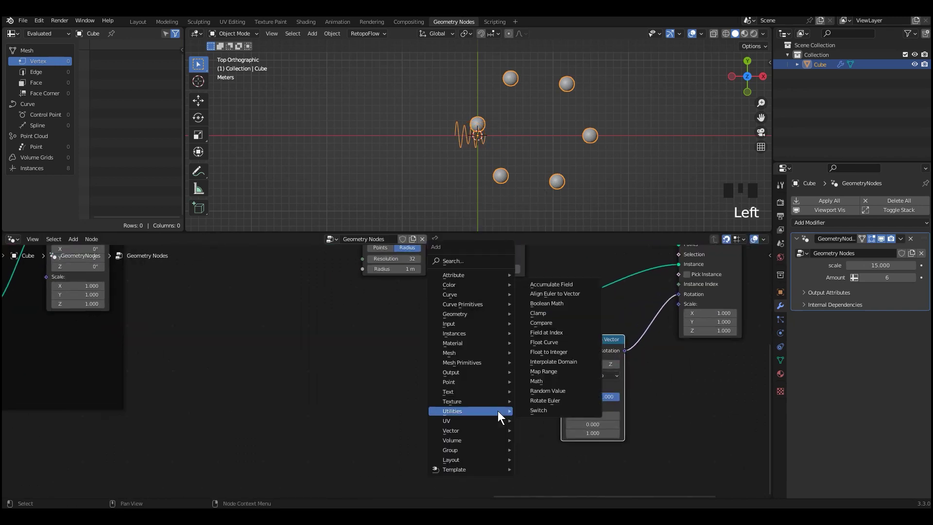
mouse_move(455, 321)
click(553, 446)
click(460, 393)
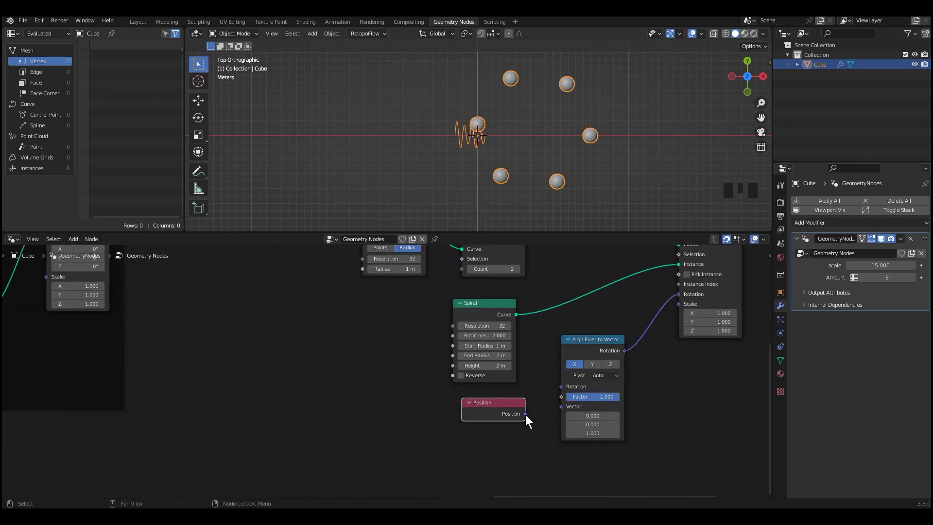
drag(525, 413, 561, 406)
click(610, 364)
Step: Set the Spiral's Rotations to 20, End Radius to 1 m and Height to 10 m
scroll(544, 190, up, 1)
scroll(544, 191, up, 2)
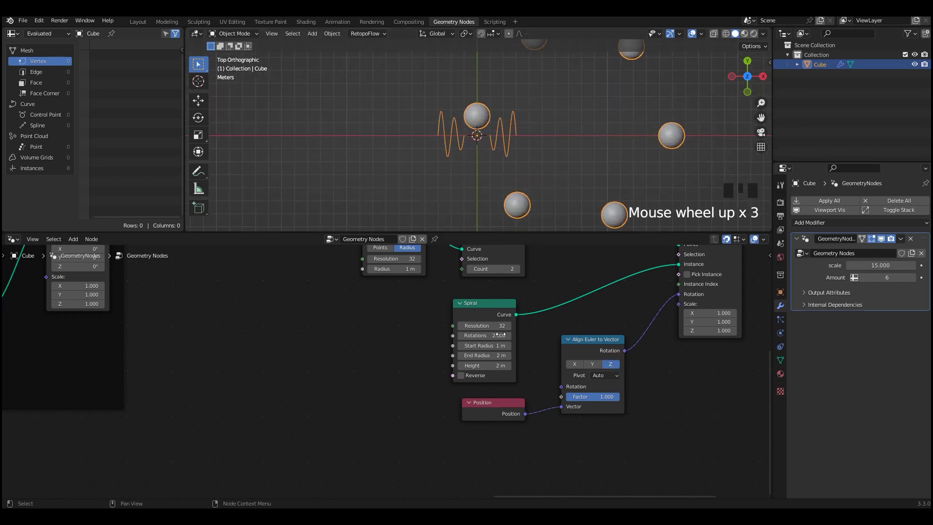
scroll(544, 191, down, 3)
scroll(533, 384, up, 2)
text(0)
key(Return)
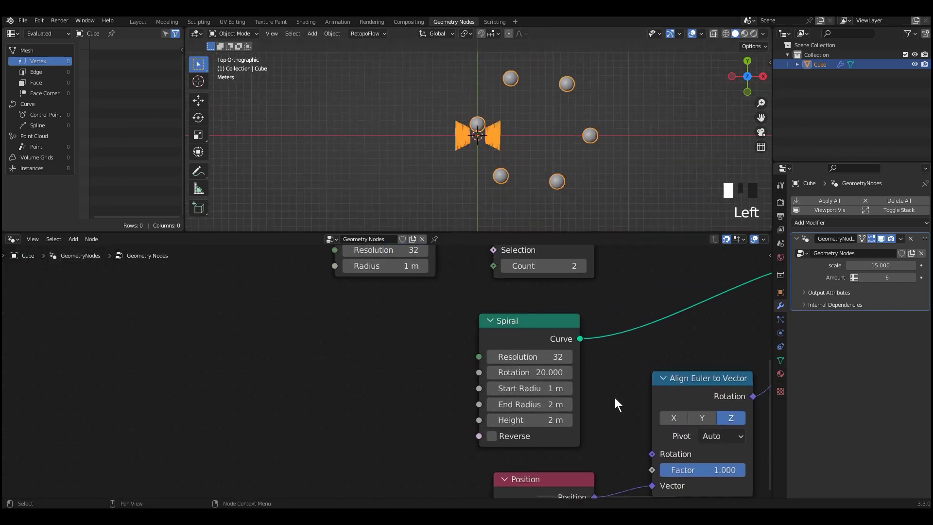
middle_drag(614, 409, 613, 372)
scroll(605, 376, up, 1)
click(539, 367)
click(529, 384)
text(10)
key(Return)
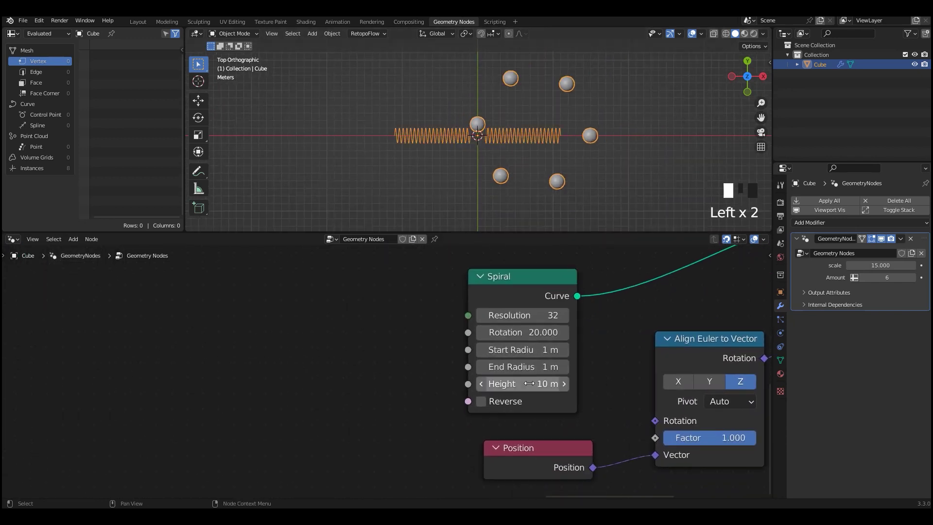
Step: Set the Resample Curve node's Count to 6
scroll(589, 336, down, 4)
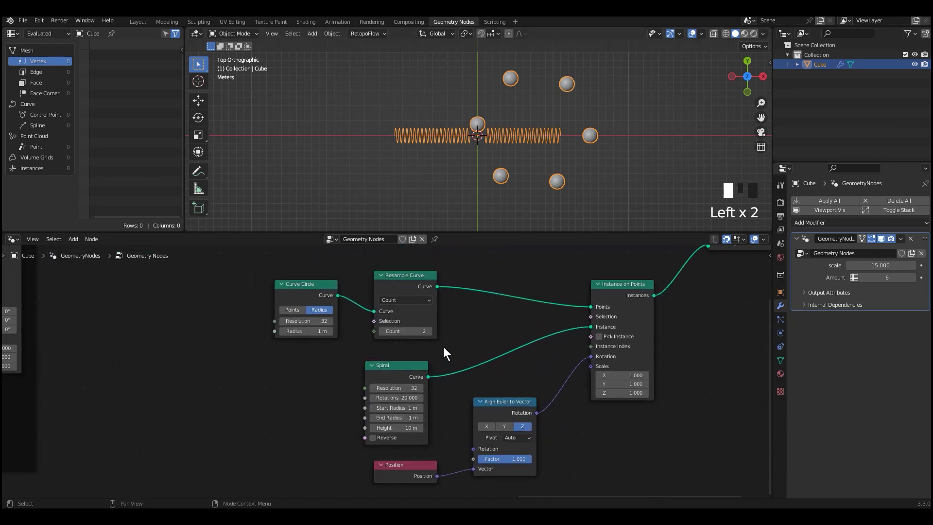
click(429, 332)
click(430, 331)
click(430, 330)
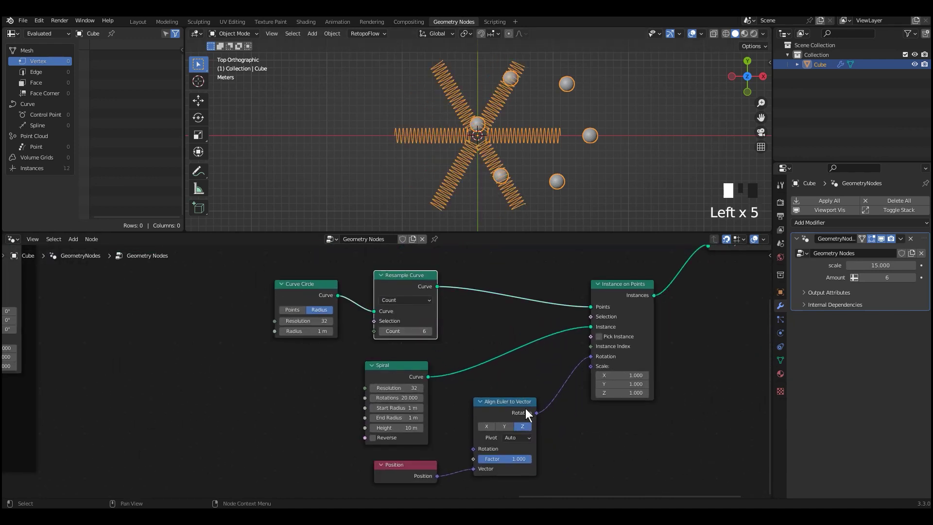
Step: Move Curve Circle and Resample Curve left to leave space before Instance on Points
key(Home)
drag(366, 371, 373, 371)
scroll(468, 346, down, 3)
middle_drag(468, 345, 529, 389)
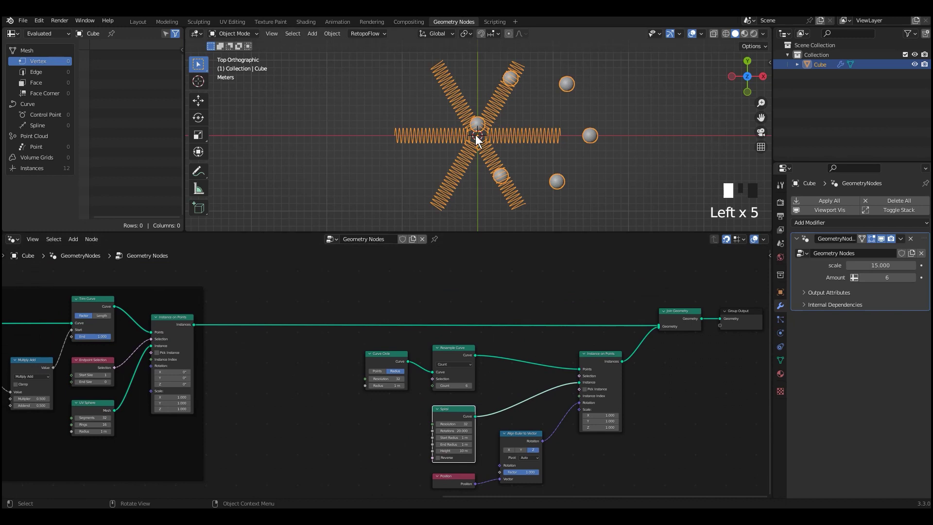
scroll(491, 302, down, 1)
middle_drag(492, 302, 498, 312)
drag(488, 342, 390, 290)
scroll(482, 374, up, 1)
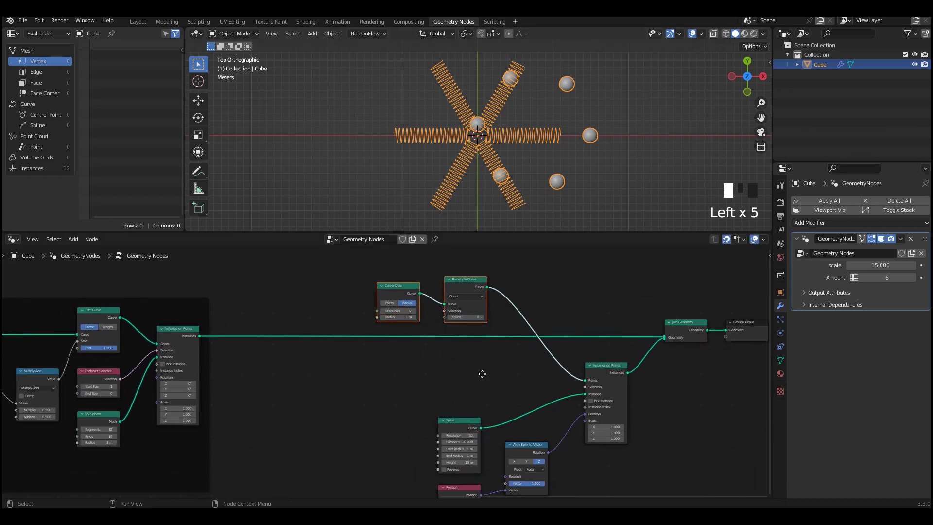
scroll(495, 363, up, 1)
mouse_move(482, 374)
middle_down()
mouse_move(495, 362)
mouse_move(471, 367)
middle_up()
key(g)
click(412, 386)
Step: Insert a Set Position node between Resample Curve and Instance on Points
key(shift+a)
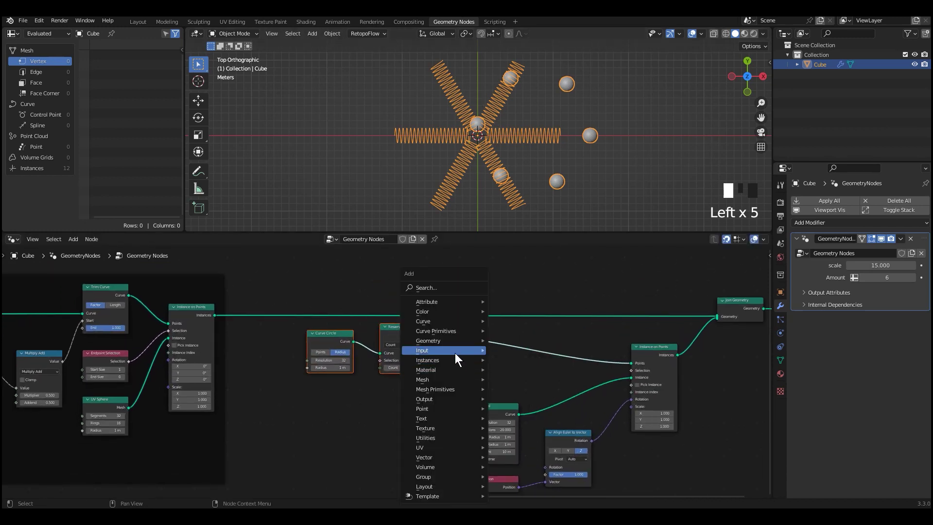
mouse_move(448, 342)
click(538, 469)
click(492, 324)
scroll(583, 350, down, 1)
middle_drag(661, 361, 643, 345)
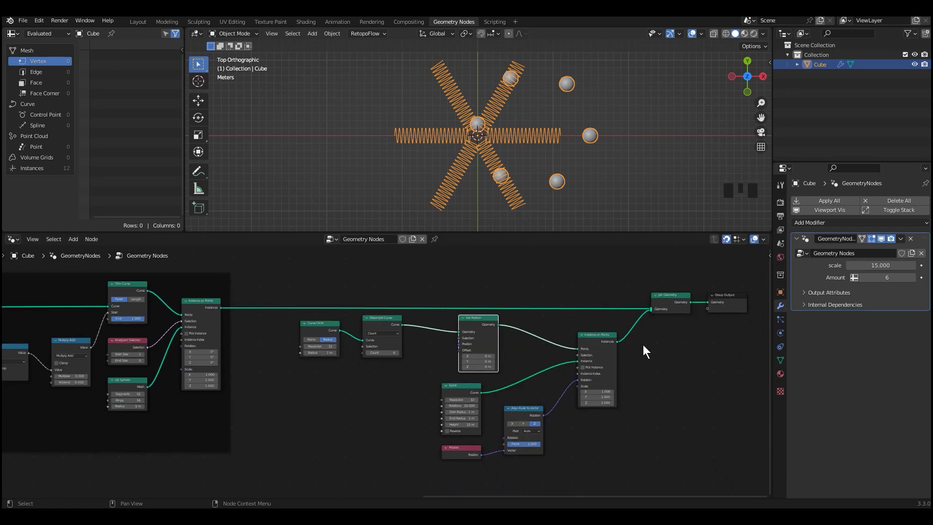
Step: Shift the nodes from Set Position through Instance on Points right, followed by Join Geometry and Group Output
drag(649, 317, 408, 450)
key(g)
click(577, 399)
middle_drag(629, 373, 530, 393)
drag(663, 298, 573, 342)
key(g)
click(649, 336)
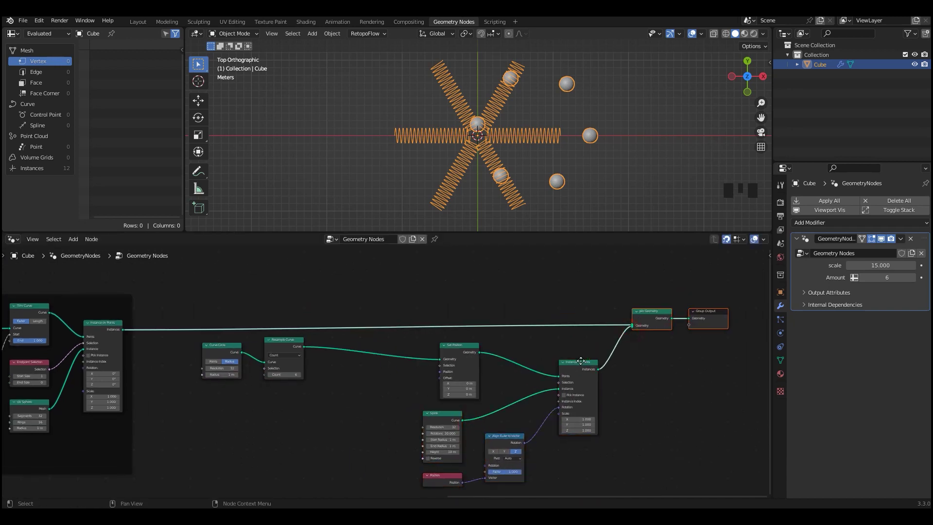
Step: Add a Vector Rotate node and connect its Vector output to Set Position's Position input
scroll(370, 401, up, 1)
middle_drag(370, 401, 436, 350)
key(shift+a)
mouse_move(436, 352)
mouse_move(416, 459)
click(478, 437)
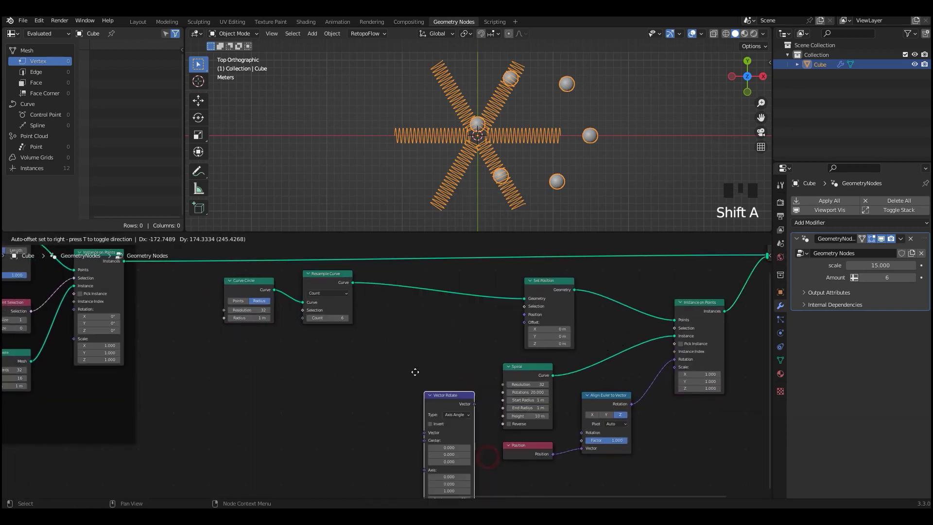
click(469, 338)
drag(518, 314, 519, 315)
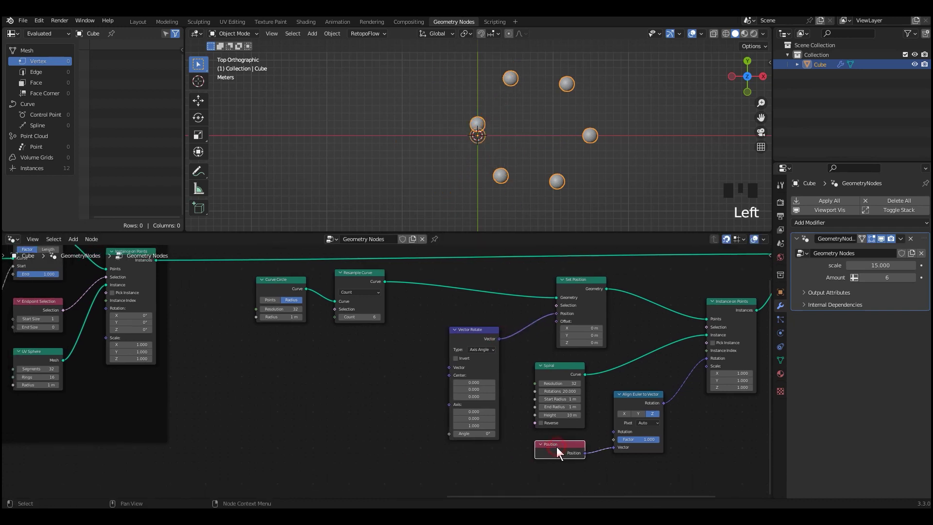
Step: Duplicate the Position node, connect the copy to Vector Rotate's Vector input and set the Angle to 90°
key(shift+d)
click(399, 363)
drag(428, 366, 449, 367)
scroll(542, 390, up, 4)
click(524, 449)
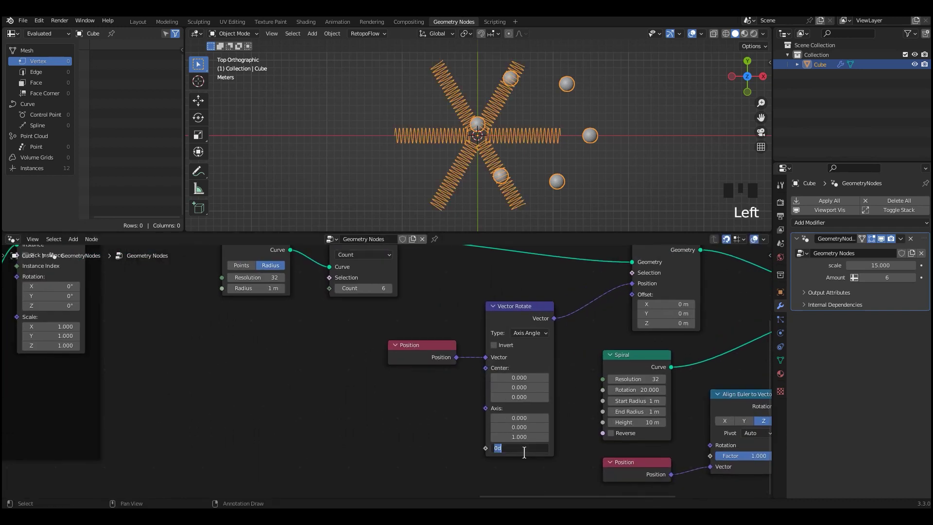
key(Return)
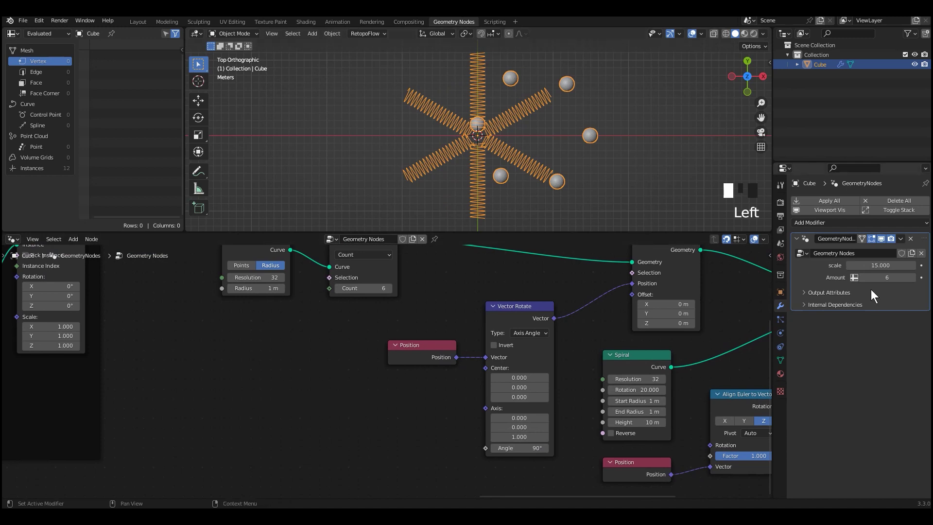
Step: Try other Amount values in the modifier to check their effect on the spirals
click(912, 277)
click(912, 277)
click(912, 277)
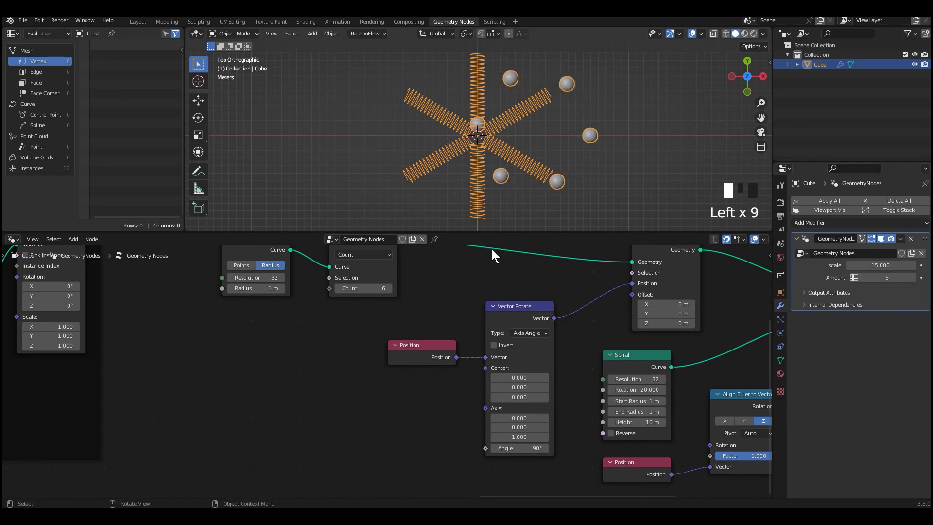
Step: Move Resample Curve to the right and connect its Count to a new Group Input node's Amount
middle_drag(343, 286, 425, 320)
drag(437, 267, 498, 306)
middle_drag(464, 387, 505, 375)
scroll(505, 375, up, 1)
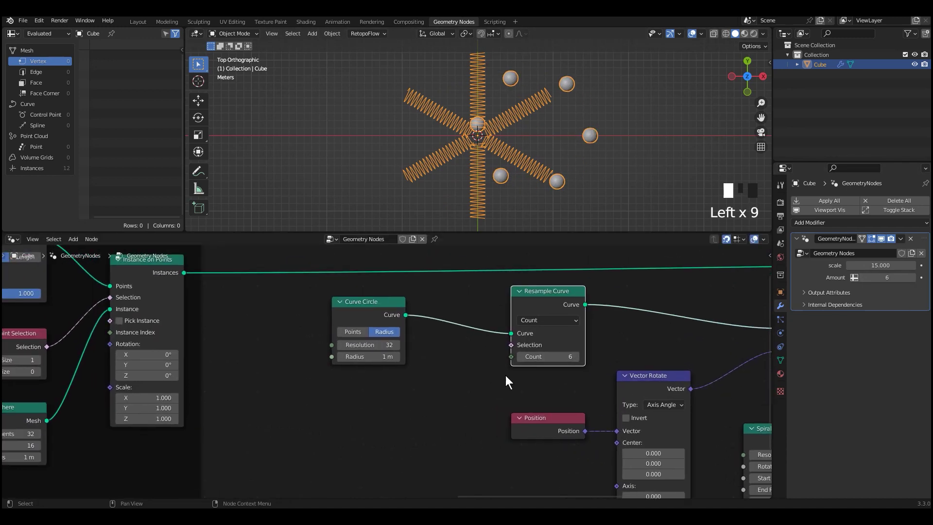
drag(523, 351, 432, 388)
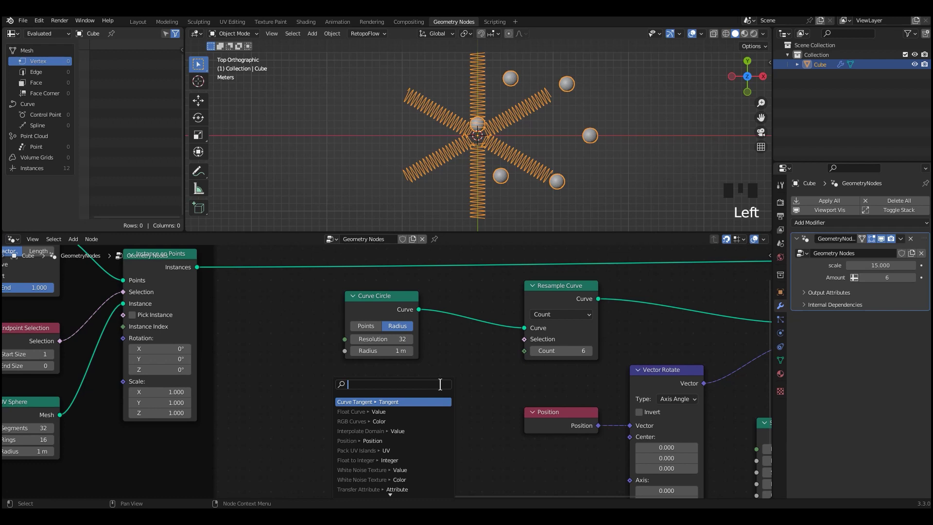
text(am)
click(383, 402)
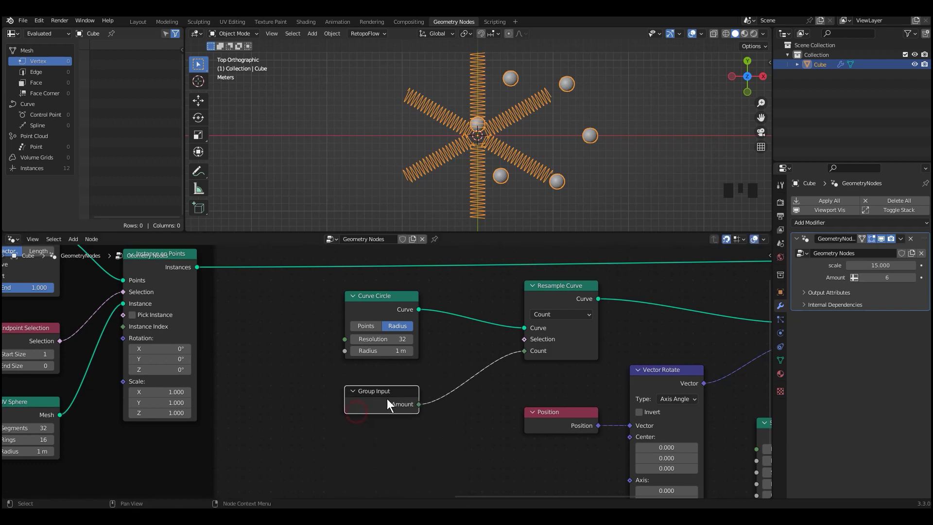
Step: Insert a Multiply math node with value 2 between Amount and Count, then reposition it and the nearby Position node
key(shift+a)
mouse_move(481, 374)
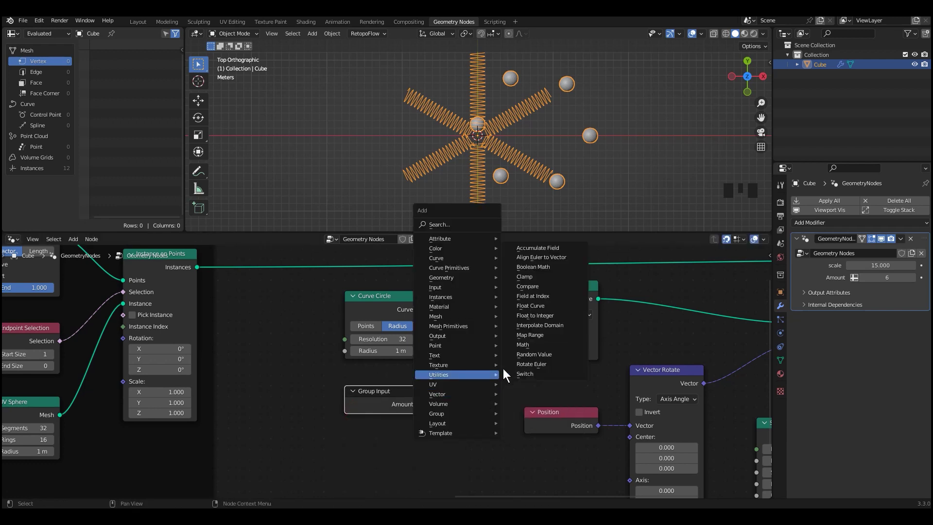
click(534, 344)
click(483, 384)
click(485, 389)
click(498, 280)
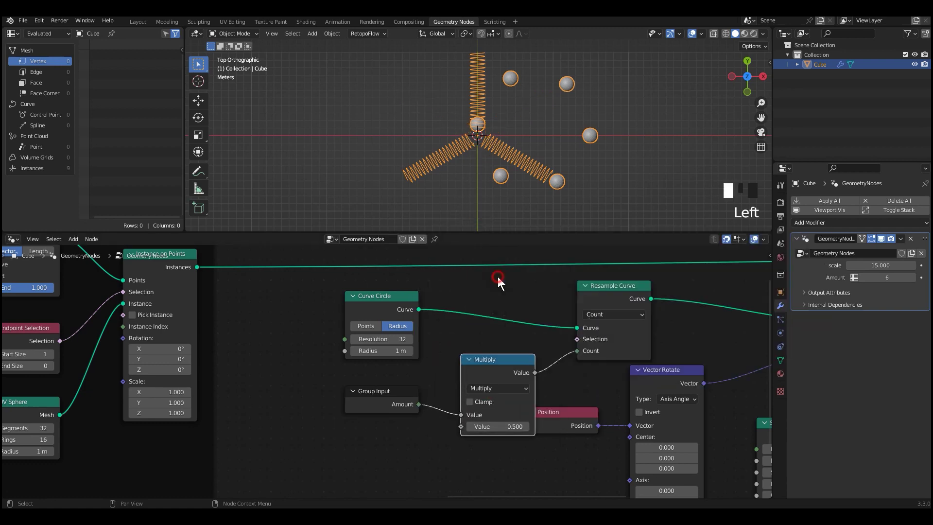
text(2)
key(Return)
drag(495, 370, 496, 349)
drag(549, 424, 539, 455)
Step: Test the doubled spiral count by varying the modifier's Amount, then restore it to 6
click(911, 279)
click(911, 279)
click(911, 278)
click(911, 278)
double_click(911, 278)
drag(911, 279, 881, 279)
Step: Reposition Resample Curve and Curve Circle to the right, placing Curve Circle directly above Multiply
scroll(527, 362, down, 3)
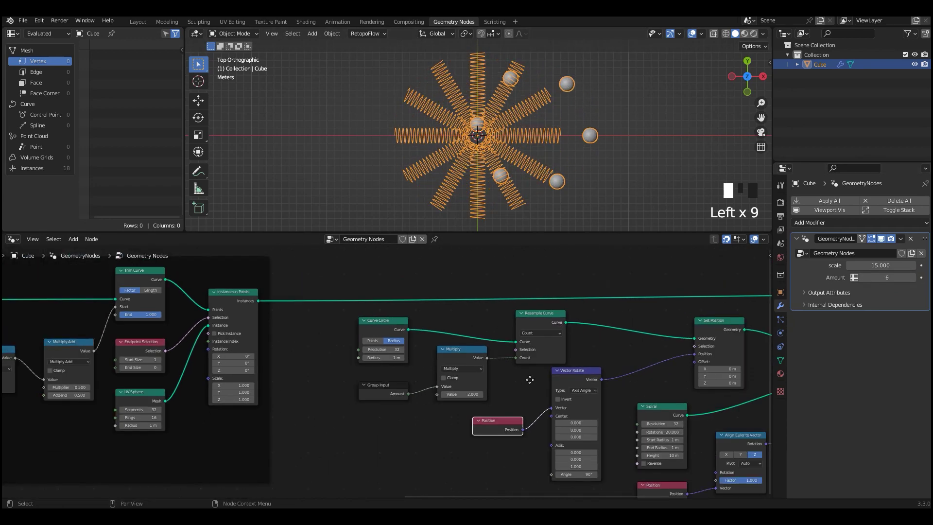
middle_drag(528, 378, 395, 380)
drag(415, 314, 458, 313)
middle_drag(283, 299, 341, 323)
scroll(341, 322, up, 2)
drag(302, 342, 393, 318)
scroll(428, 340, down, 3)
middle_drag(481, 359, 598, 354)
Step: Add a Group Input node exposing scale to the left of the springs' Curve Circle and connect it to Radius
scroll(636, 366, up, 7)
drag(558, 344, 429, 343)
text(scal)
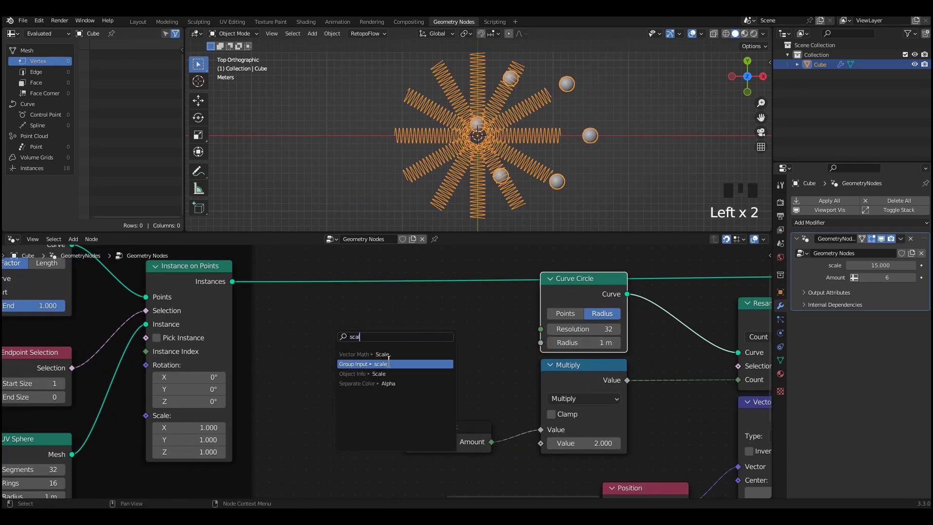
click(389, 362)
click(426, 371)
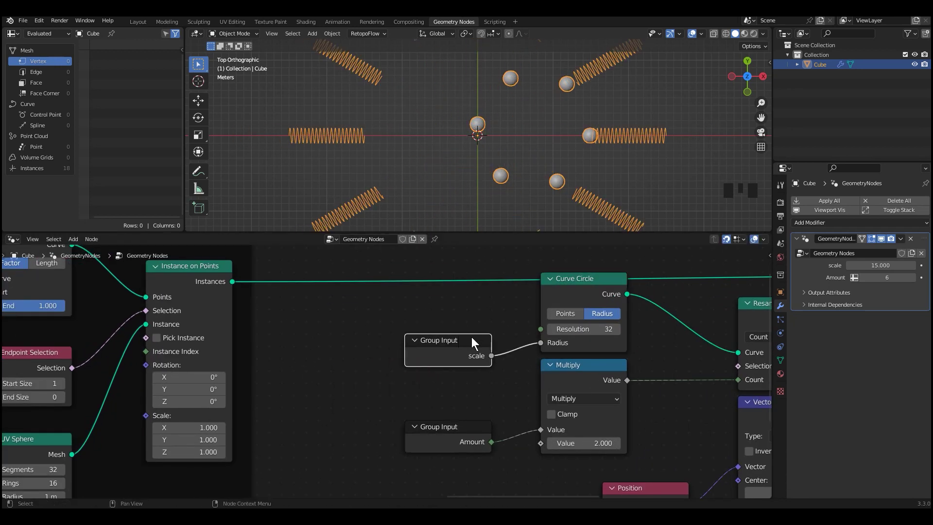
Step: Duplicate the Multiply node between scale and Curve Circle's Radius, changing the copy to Add with value 8
middle_drag(522, 360, 439, 378)
scroll(439, 378, down, 1)
key(shift+d)
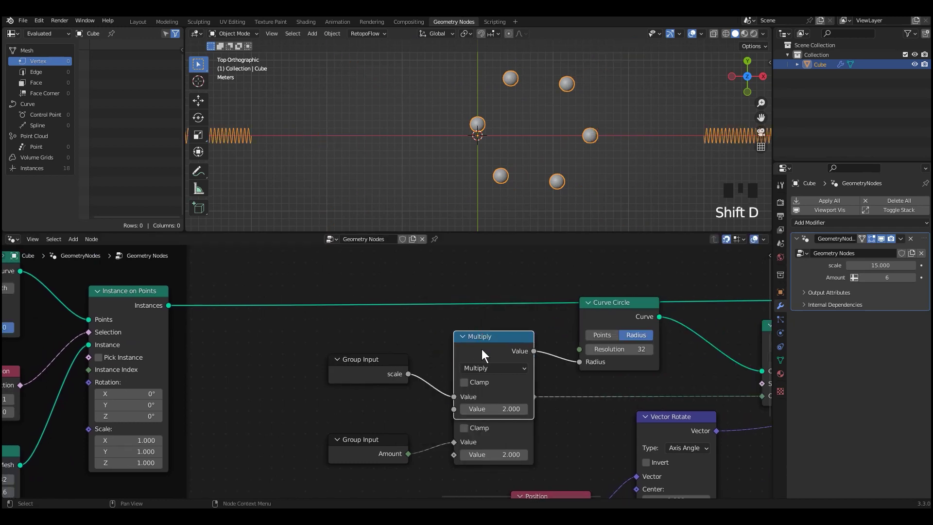
click(488, 296)
click(493, 322)
click(489, 355)
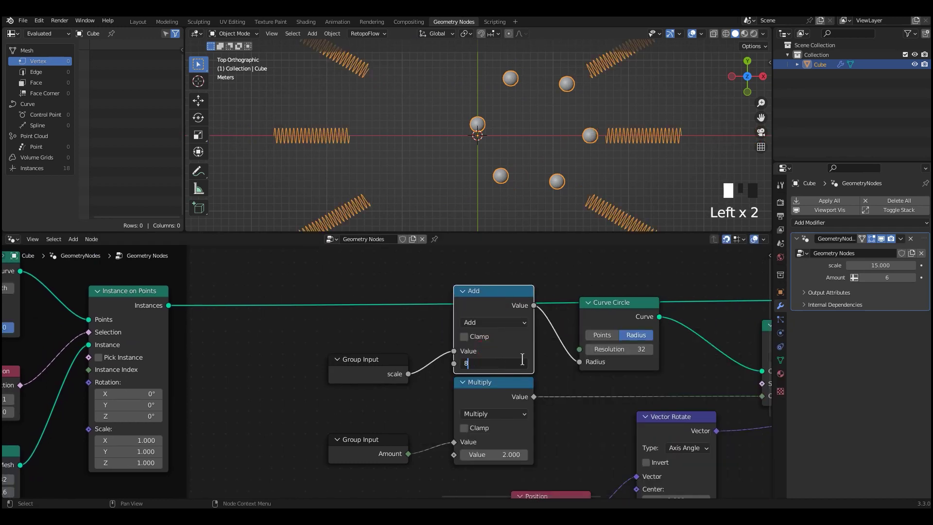
click(539, 314)
Step: Move Curve Circle to the right so it sits directly above Vector Rotate
scroll(508, 148, down, 5)
scroll(508, 148, up, 1)
scroll(508, 352, down, 4)
middle_drag(508, 353, 391, 315)
click(397, 305)
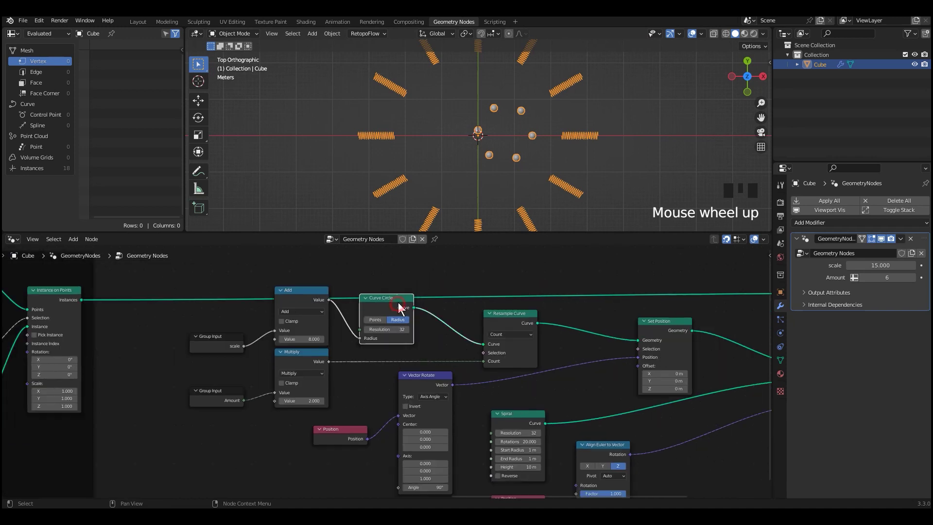
drag(398, 303, 458, 319)
middle_drag(537, 375, 541, 362)
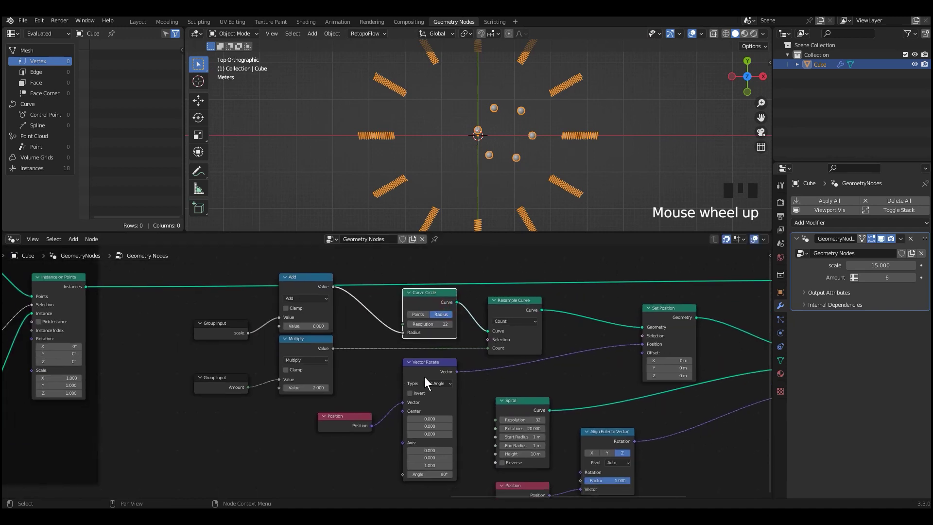
Step: Move Set Position and the springs' Instance on Points left to compact the chain, and nudge Join Geometry
scroll(574, 386, down, 1)
middle_drag(631, 407, 598, 438)
drag(567, 329, 505, 342)
click(712, 351)
drag(712, 351, 620, 381)
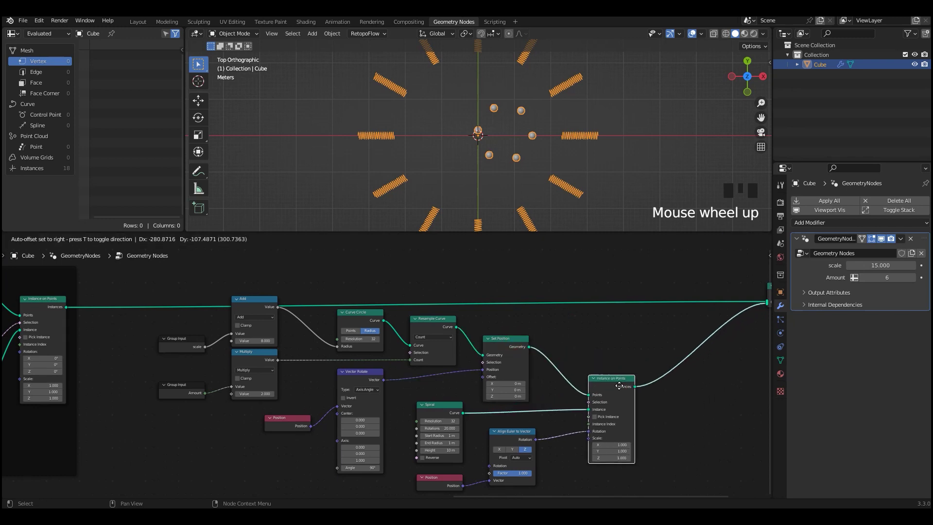
scroll(602, 369, down, 3)
middle_drag(583, 355, 595, 353)
drag(718, 307, 713, 305)
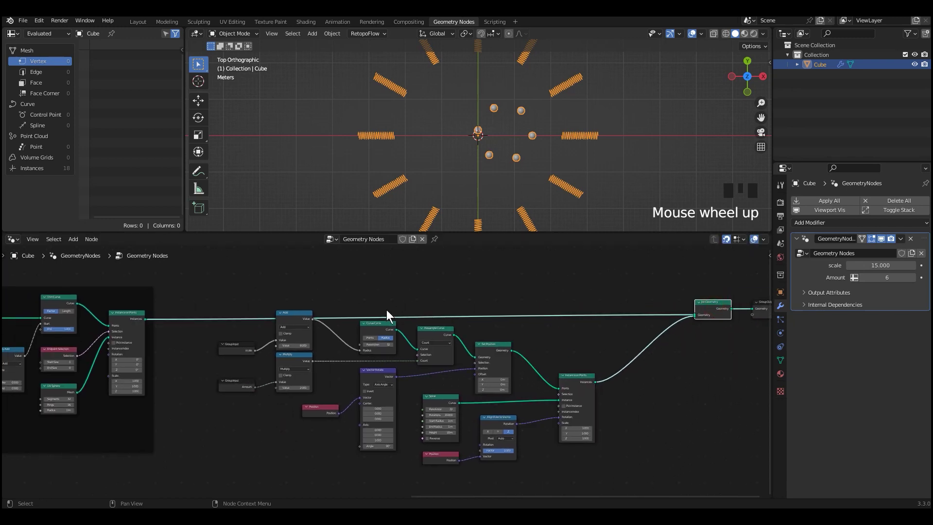
Step: Select all spring nodes from the Group Inputs through Instance on Points and join them in a new frame
drag(630, 286, 209, 475)
click(91, 238)
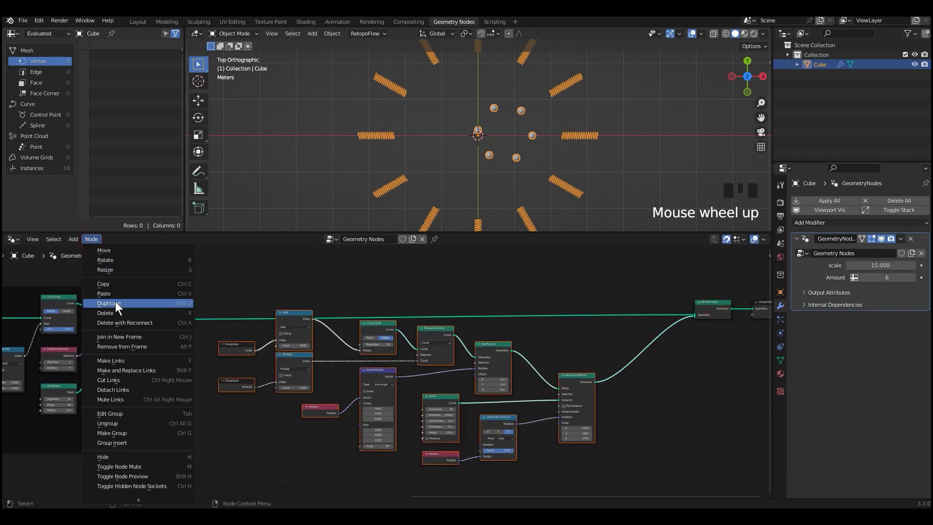
click(129, 336)
scroll(494, 400, up, 3)
middle_drag(496, 400, 500, 387)
scroll(502, 386, up, 1)
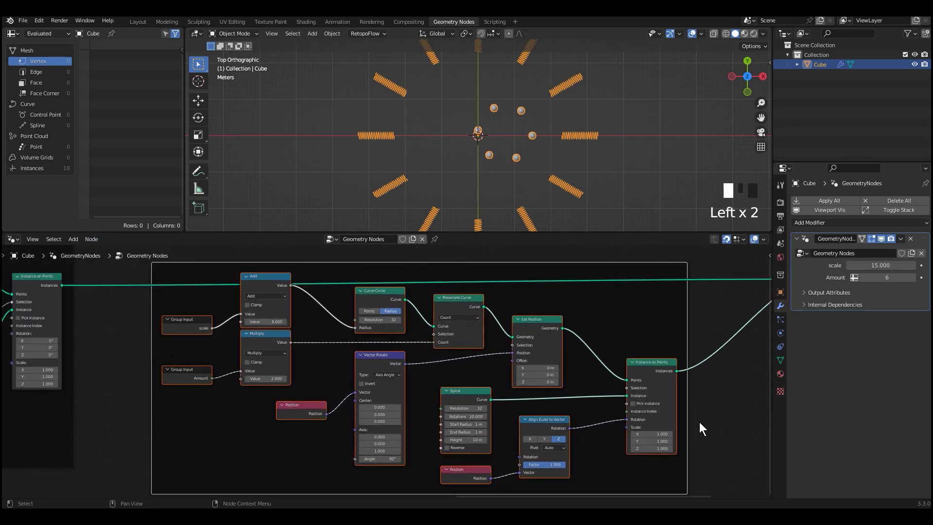
Step: Move the spring frame above the main geometry link to free the space beside the sphere nodes
scroll(606, 381, down, 3)
key(g)
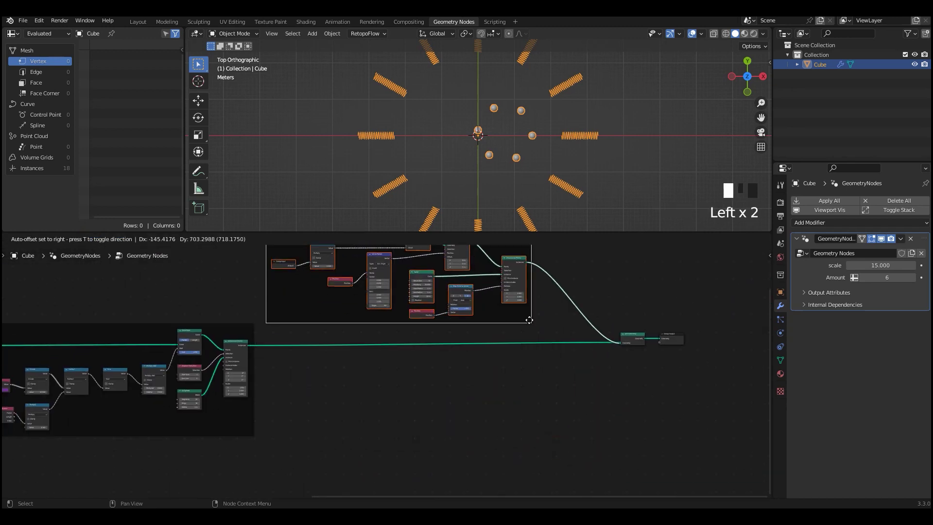
click(539, 312)
Step: Add Realize Instances after the spheres' Instance on Points and feed its geometry into a new Geometry Proximity node's Target
scroll(558, 371, up, 5)
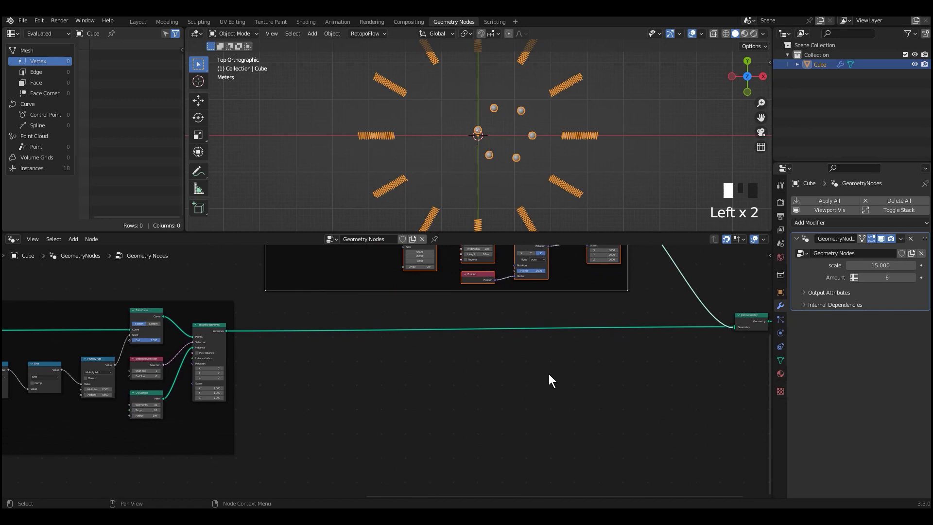
key(shift+a)
mouse_move(335, 250)
click(418, 269)
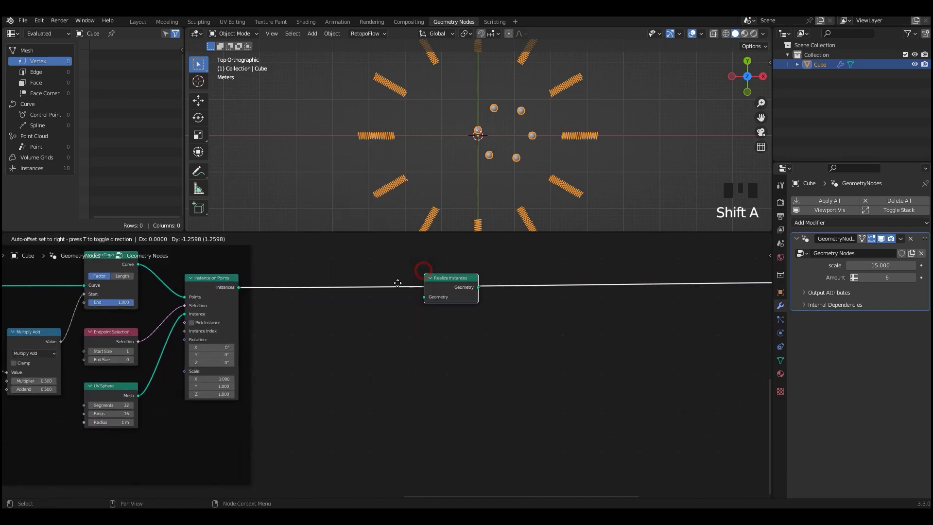
click(394, 336)
key(shift+a)
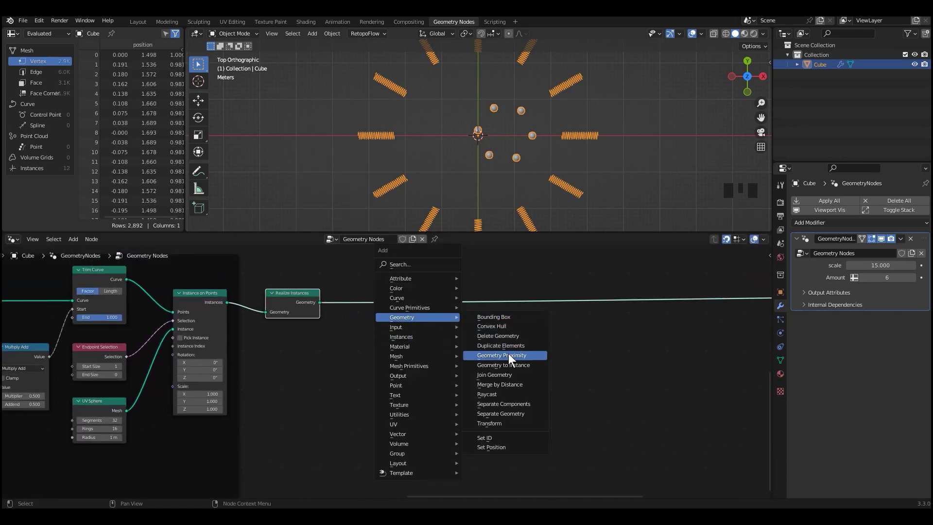
click(508, 354)
click(354, 292)
Step: Add a Math node set to Multiply and connect Geometry Proximity's Distance to its first value
middle_drag(473, 361, 432, 391)
scroll(432, 391, down, 1)
key(shift+a)
mouse_move(472, 402)
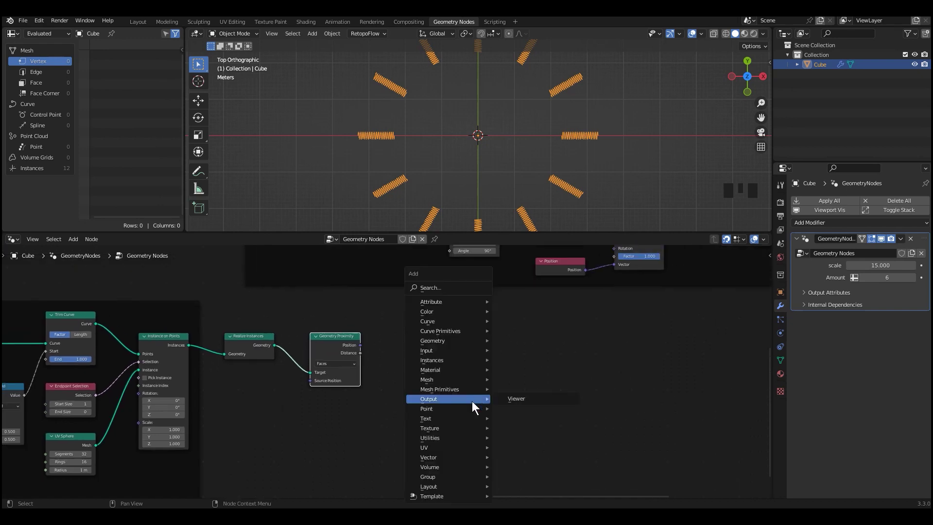
mouse_move(472, 437)
click(516, 407)
click(393, 334)
scroll(394, 336, up, 4)
click(423, 350)
click(423, 399)
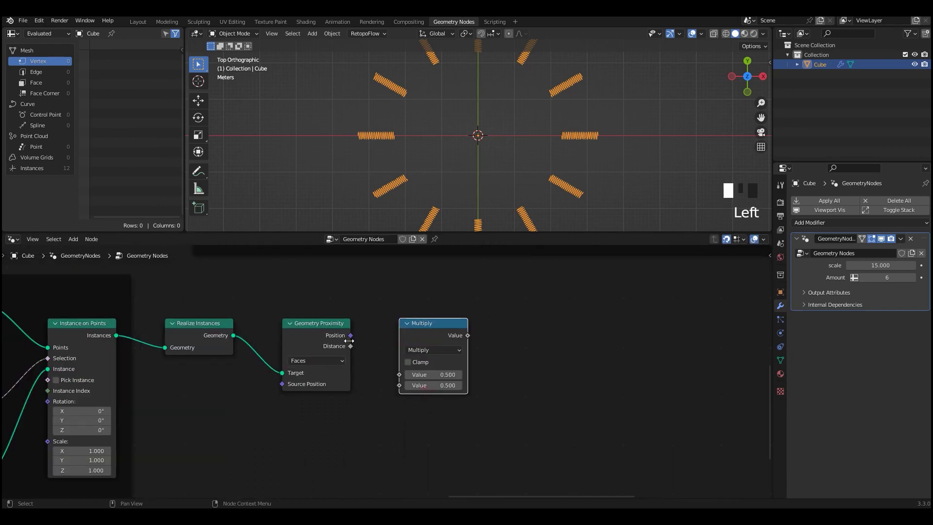
drag(392, 379, 399, 375)
Step: Feed the Multiply result into a new Map Range node with From Min -0.1 and To Max 1.1
scroll(566, 394, down, 3)
middle_drag(566, 394, 475, 419)
scroll(374, 419, up, 2)
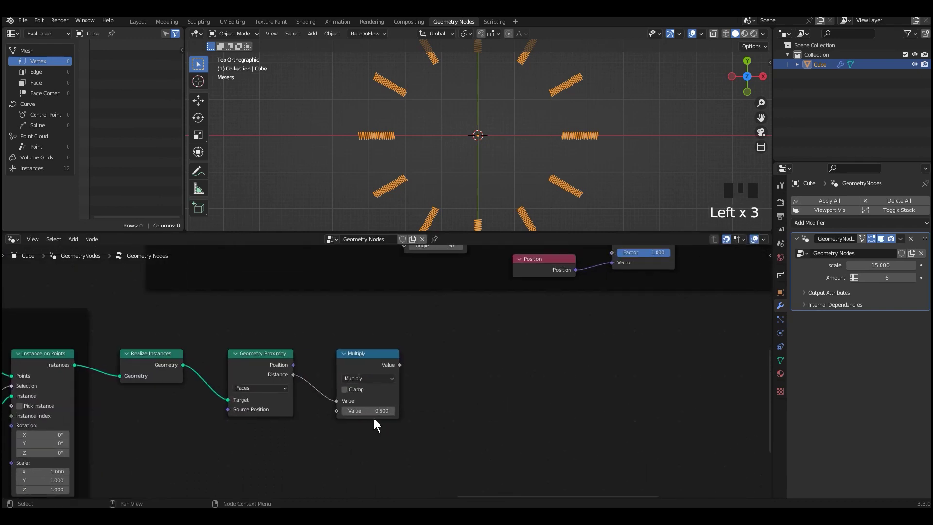
key(shift+a)
mouse_move(470, 363)
click(530, 324)
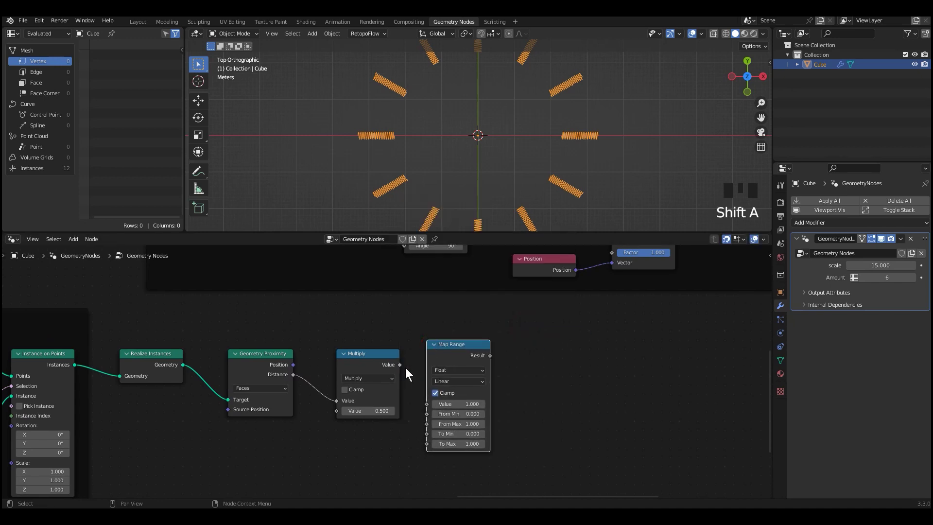
drag(399, 365, 427, 404)
scroll(429, 406, up, 2)
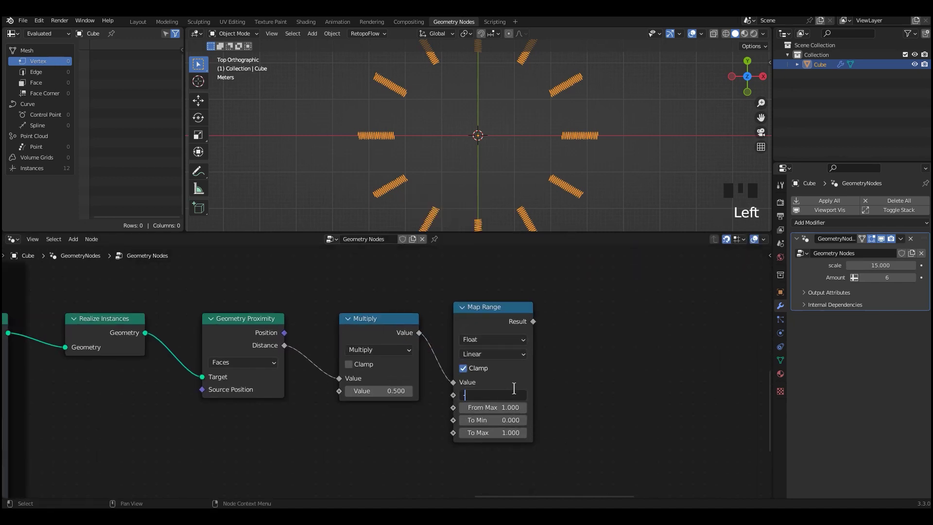
scroll(535, 364, down, 1)
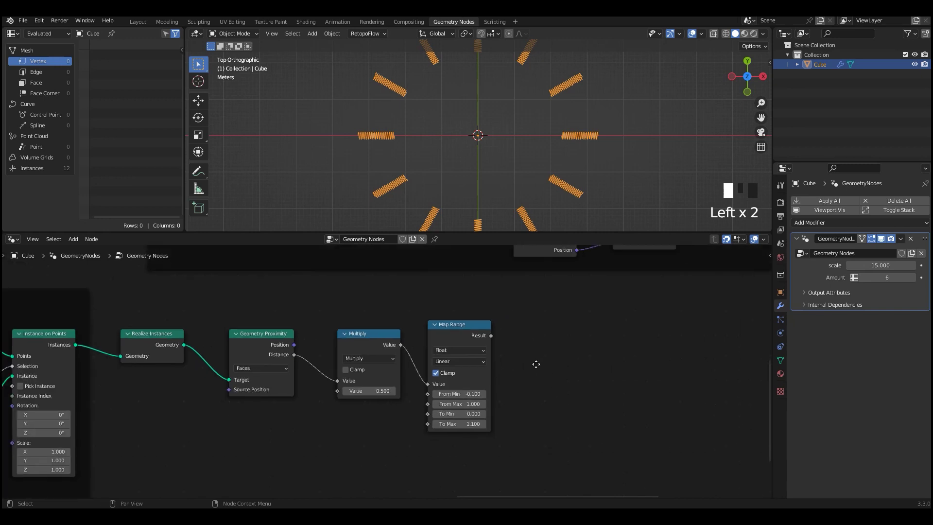
Step: Connect Map Range to Z of a new Combine XYZ with X and Y at 1, and set Multiply's factor to 0.1
middle_drag(534, 364, 479, 363)
key(shift+a)
mouse_move(471, 381)
click(534, 383)
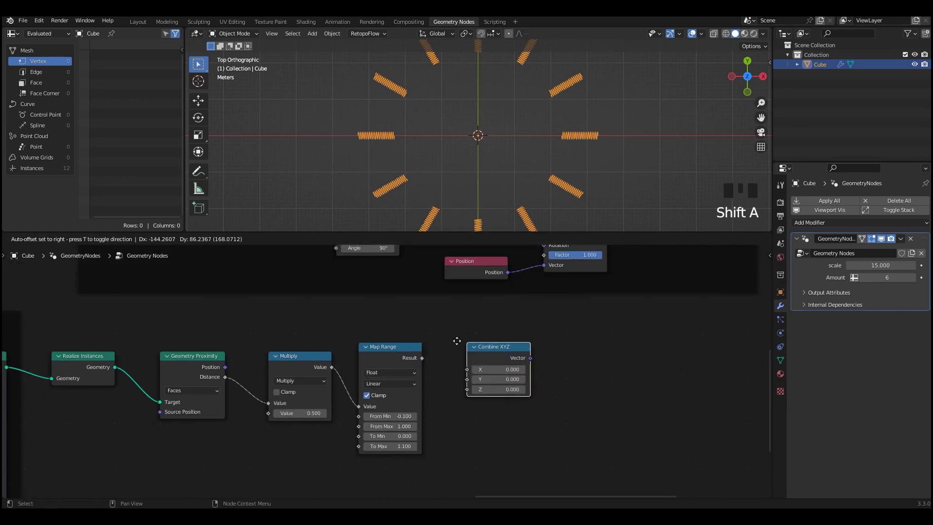
click(448, 341)
drag(422, 357, 458, 389)
drag(488, 348, 477, 349)
middle_drag(490, 368, 447, 383)
scroll(447, 384, up, 1)
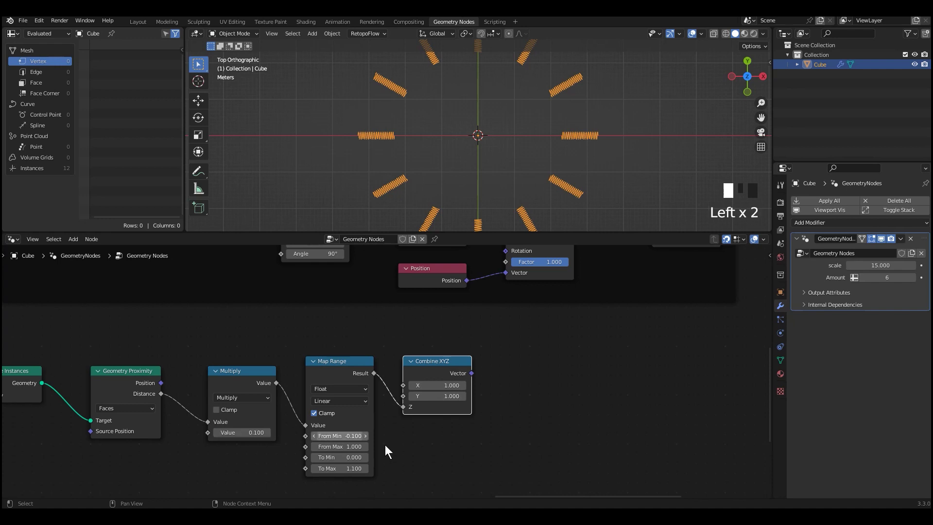
Step: Feed Combine XYZ into a new Vector Math node set to Multiply with the vector 1, 1, -1
middle_drag(520, 423, 488, 420)
key(shift+a)
mouse_move(537, 392)
click(590, 411)
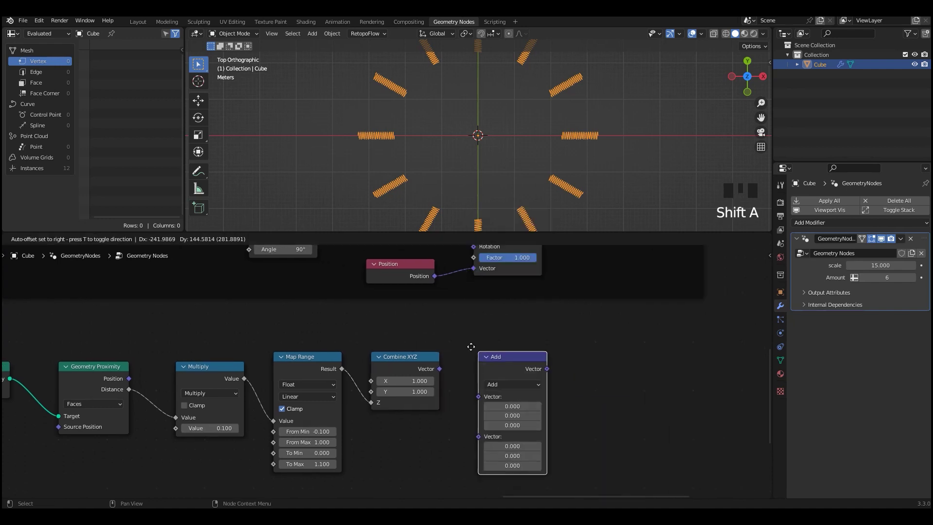
click(442, 374)
drag(440, 369, 468, 377)
click(493, 365)
click(510, 330)
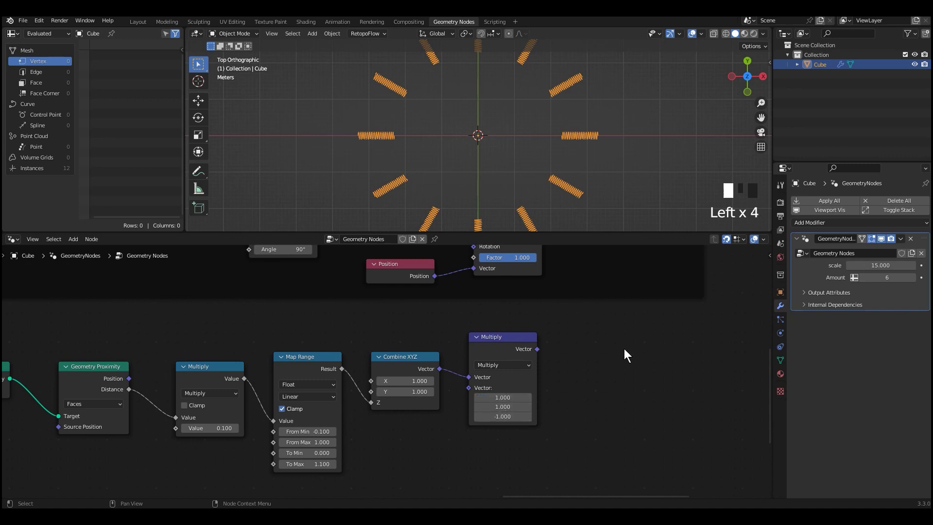
Step: Connect the vector Multiply output to Scale on the springs' Instance on Points and play the animation
scroll(603, 364, down, 3)
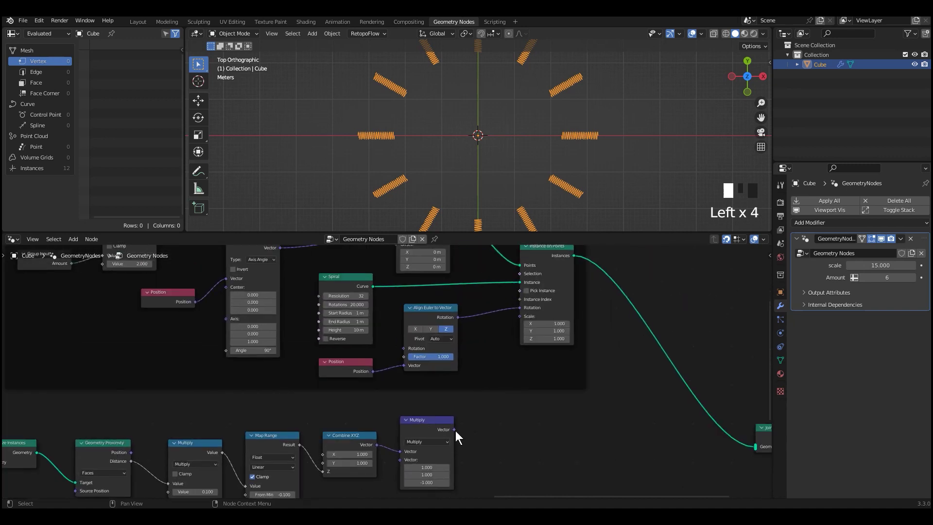
drag(454, 429, 521, 317)
scroll(531, 360, down, 1)
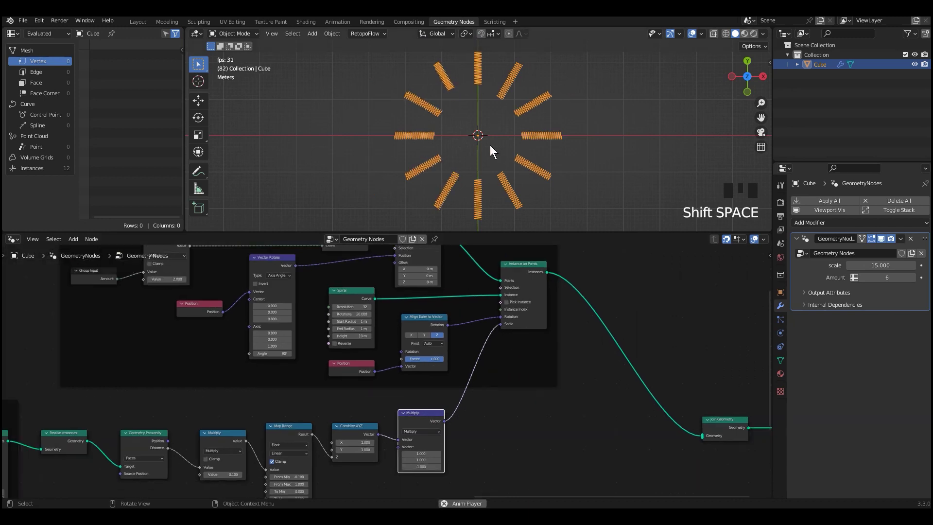
Step: Connect the Realize Instances geometry to Join Geometry to bring the spheres back into the output
scroll(520, 364, down, 3)
middle_drag(520, 387, 574, 354)
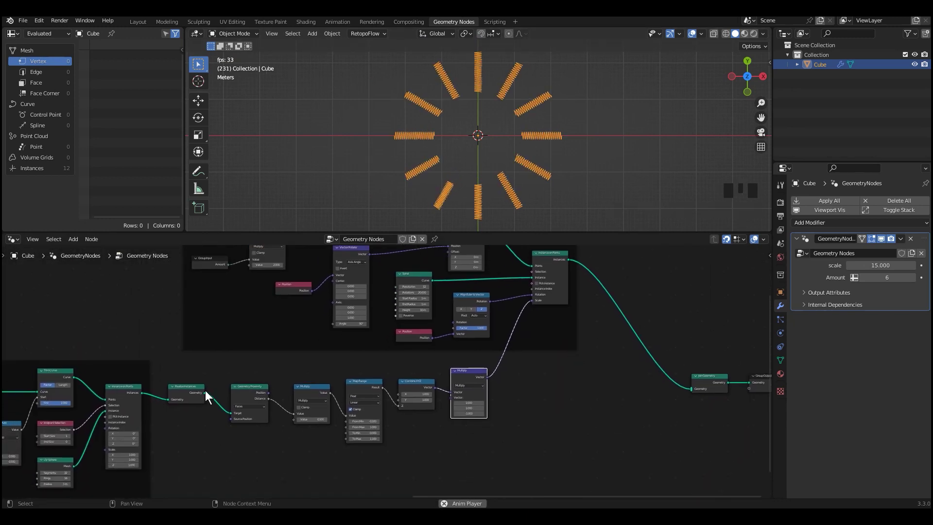
drag(205, 392, 690, 389)
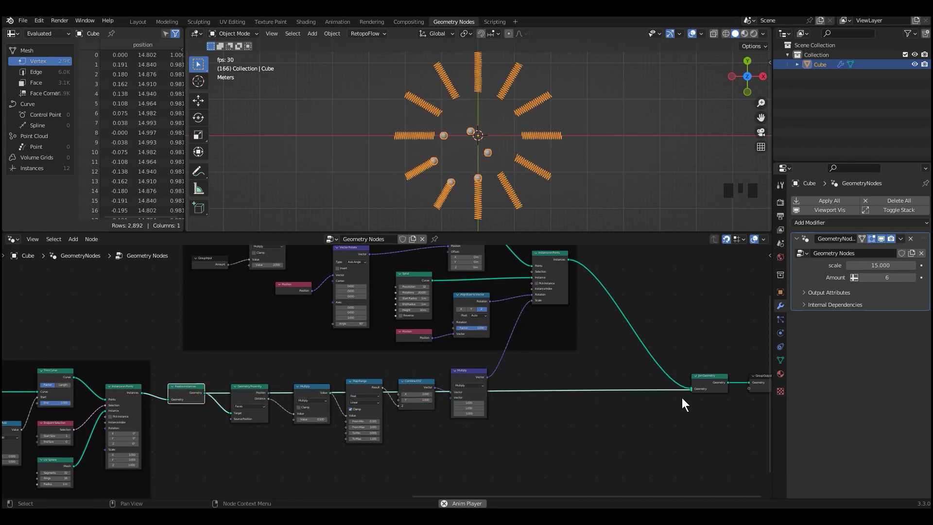
Step: Lower the modifier's Amount to 2, check the springs during playback, and return to the first frame
click(862, 277)
click(861, 278)
click(861, 277)
click(862, 277)
click(862, 277)
scroll(554, 188, up, 2)
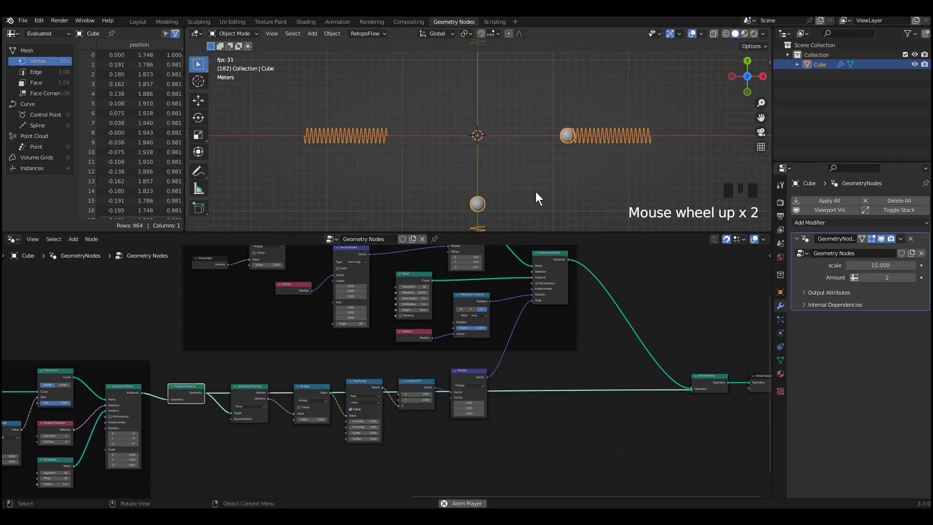
key(shift+Left)
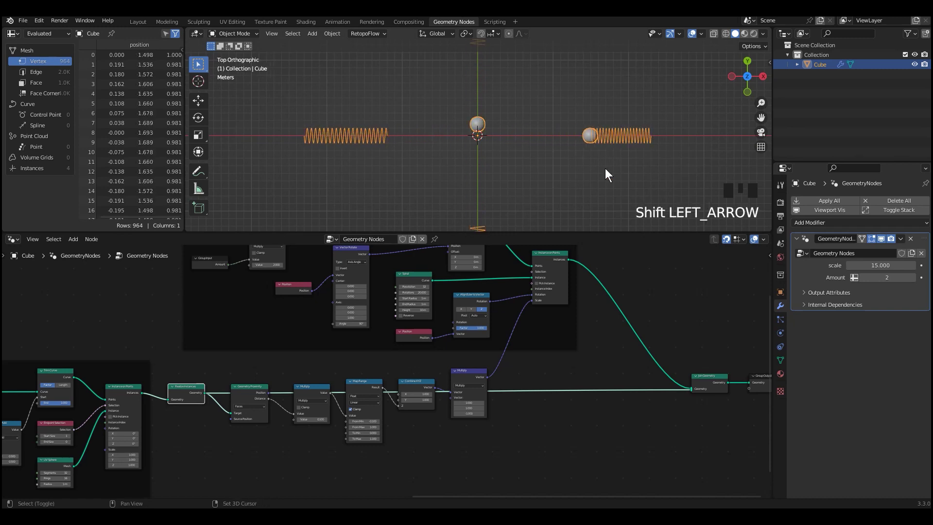
Step: Insert a Curve to Mesh node between the springs' Instance on Points and Join Geometry
middle_drag(599, 330, 491, 342)
middle_drag(523, 297, 517, 329)
key(shift+a)
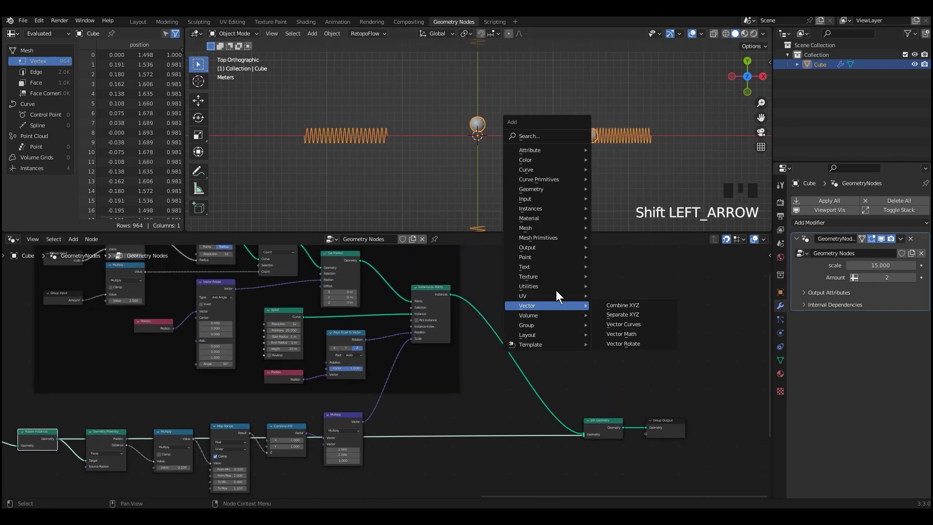
mouse_move(559, 168)
click(631, 179)
click(520, 357)
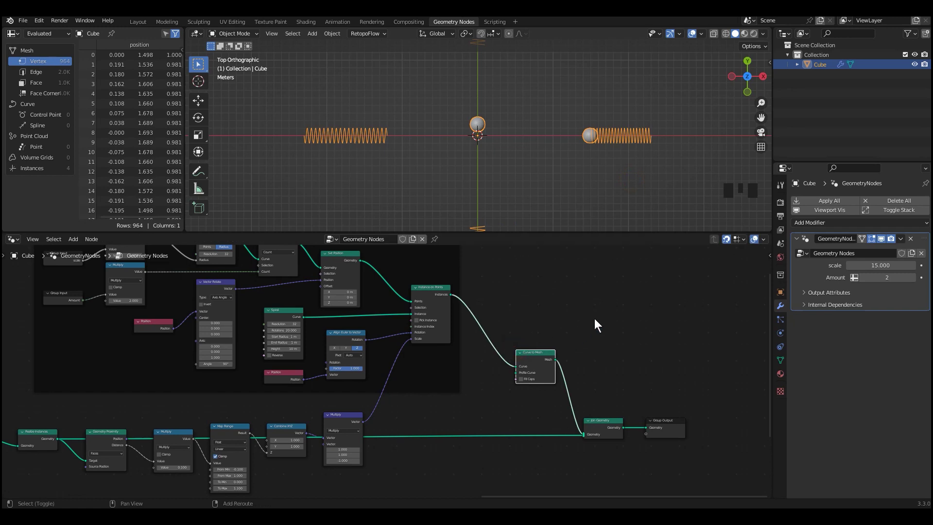
Step: Add a Curve Circle as Curve to Mesh's Profile Curve and reposition the two nodes together
key(shift+a)
mouse_move(585, 329)
click(641, 347)
click(460, 385)
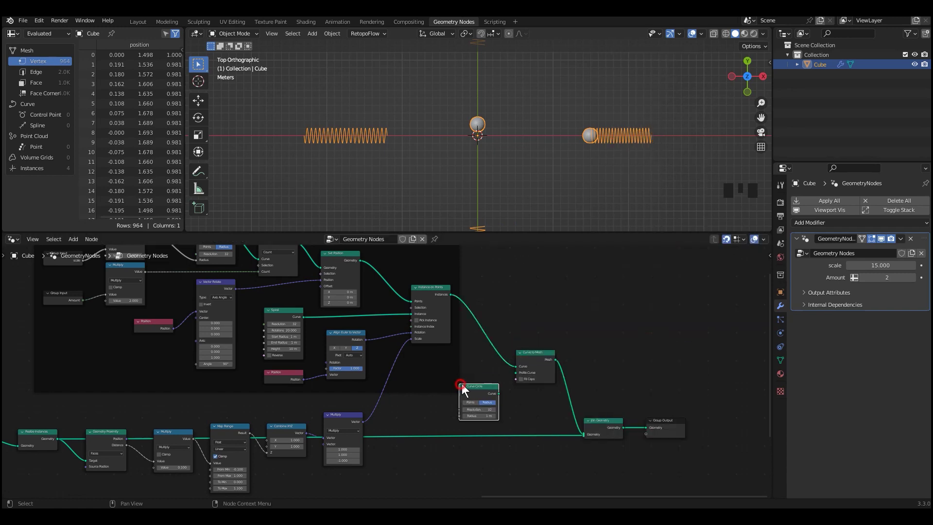
drag(514, 371, 515, 373)
drag(582, 327, 486, 399)
drag(536, 371, 543, 372)
Step: Set the profile Curve Circle's radius to 0.05 m
scroll(546, 381, up, 8)
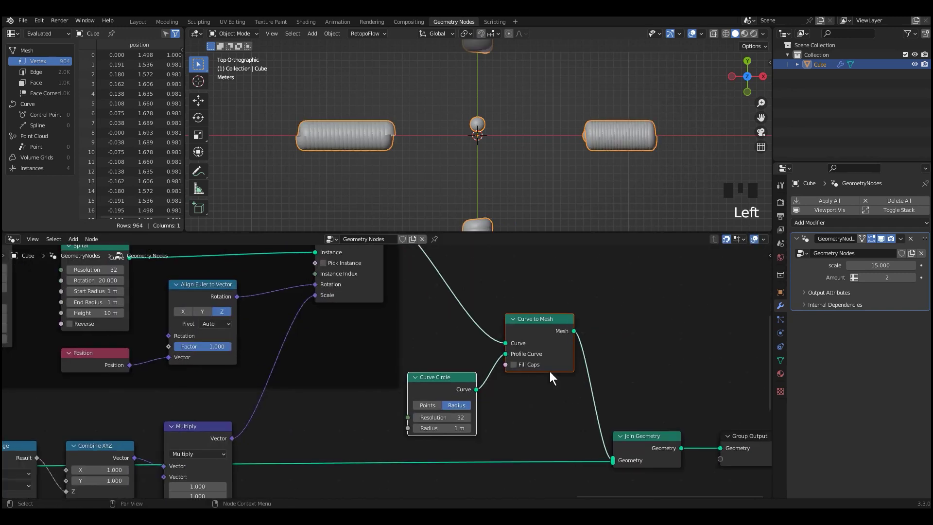
text(.05)
key(Return)
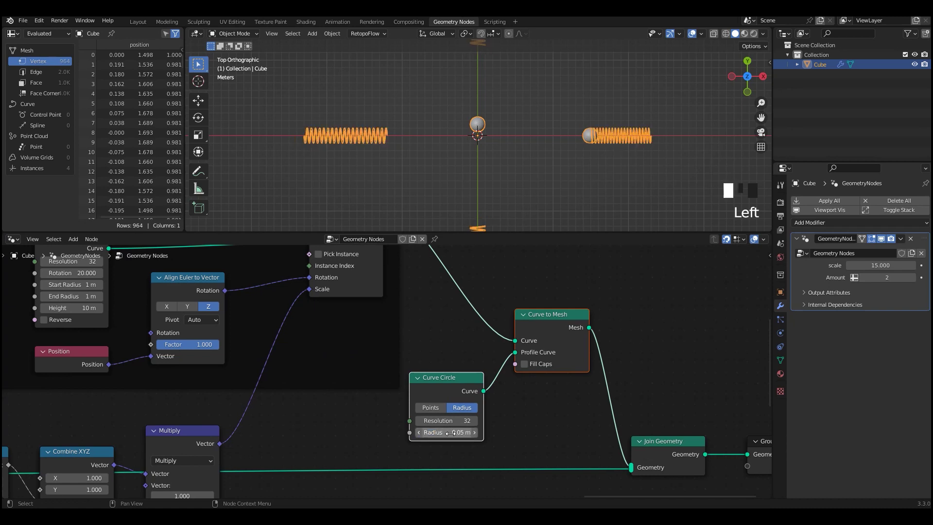
scroll(457, 432, down, 5)
middle_drag(467, 423, 451, 456)
scroll(451, 456, down, 1)
drag(666, 377, 424, 462)
middle_drag(491, 439, 512, 396)
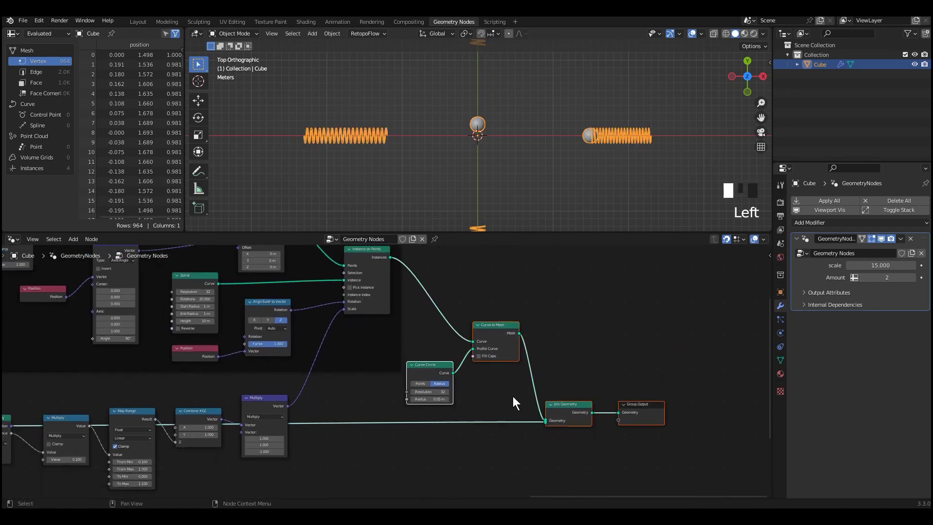
key(g)
click(600, 388)
middle_drag(578, 377, 543, 393)
scroll(602, 433, down, 4)
scroll(607, 348, up, 2)
key(ctrl+z)
key(ctrl+z)
Step: Move the Curve to Mesh and profile Curve Circle into the springs' frame and enable Fill Caps on Curve to Mesh
middle_drag(611, 343, 659, 382)
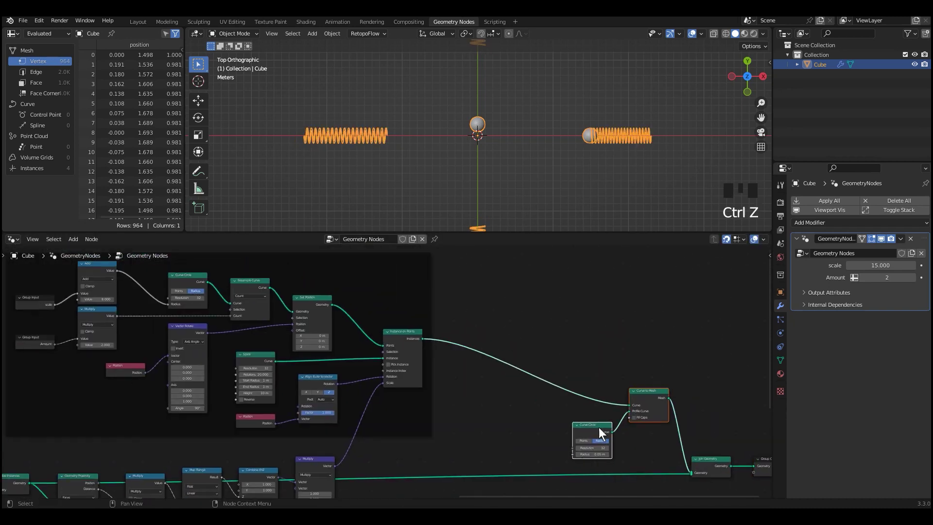
drag(606, 423, 482, 410)
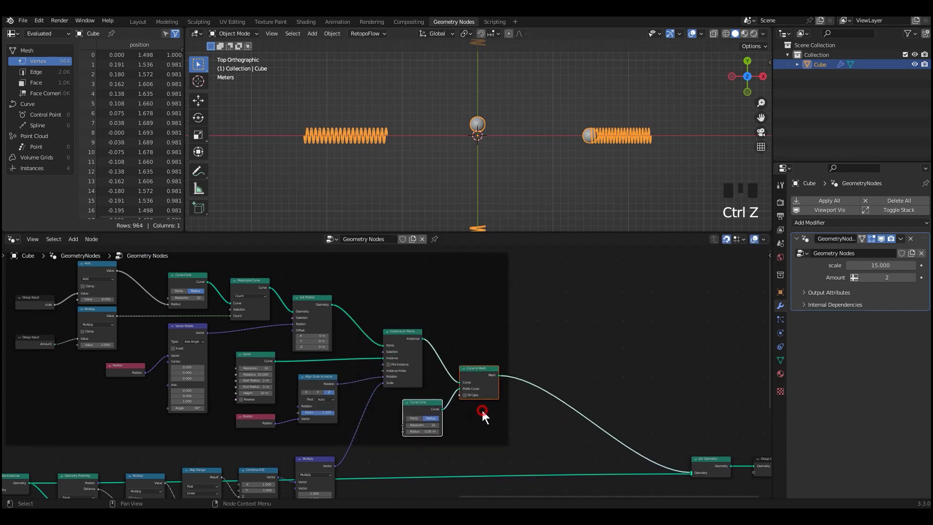
scroll(545, 403, down, 1)
middle_drag(545, 403, 600, 399)
scroll(575, 407, up, 1)
middle_drag(575, 407, 693, 450)
scroll(652, 441, up, 1)
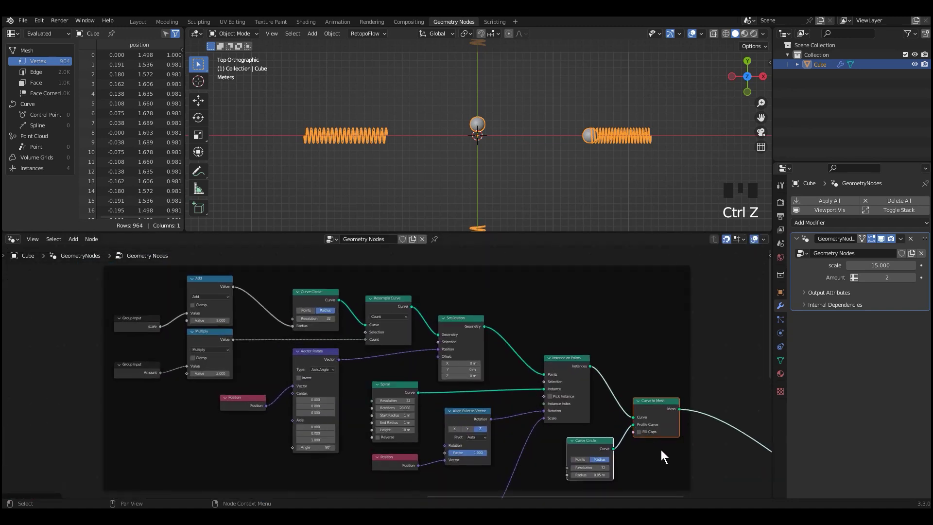
scroll(729, 454, down, 5)
middle_drag(753, 447, 646, 312)
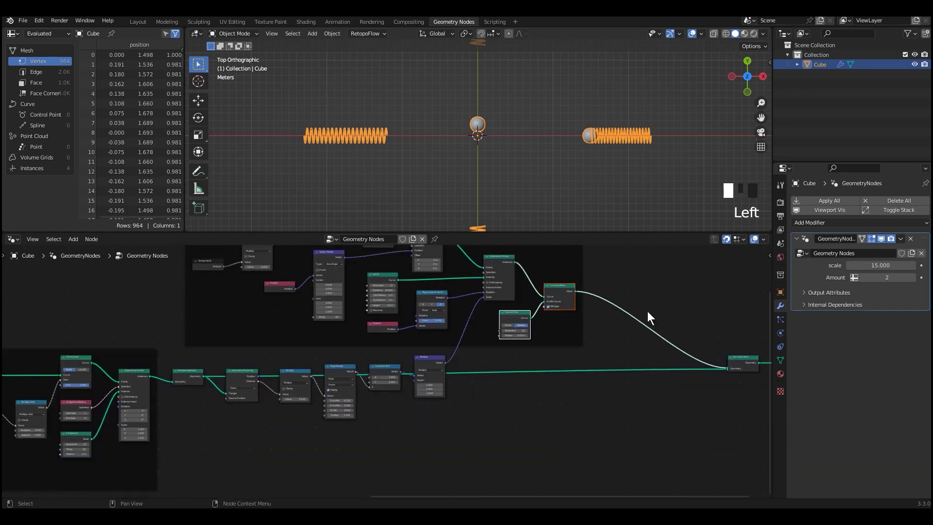
Step: Move the proximity chain from Realize Instances to the vector Multiply slightly lower, between the sphere and spring frames
scroll(580, 384, up, 4)
middle_drag(580, 383, 753, 368)
drag(617, 446, 205, 343)
middle_drag(393, 379, 400, 381)
key(g)
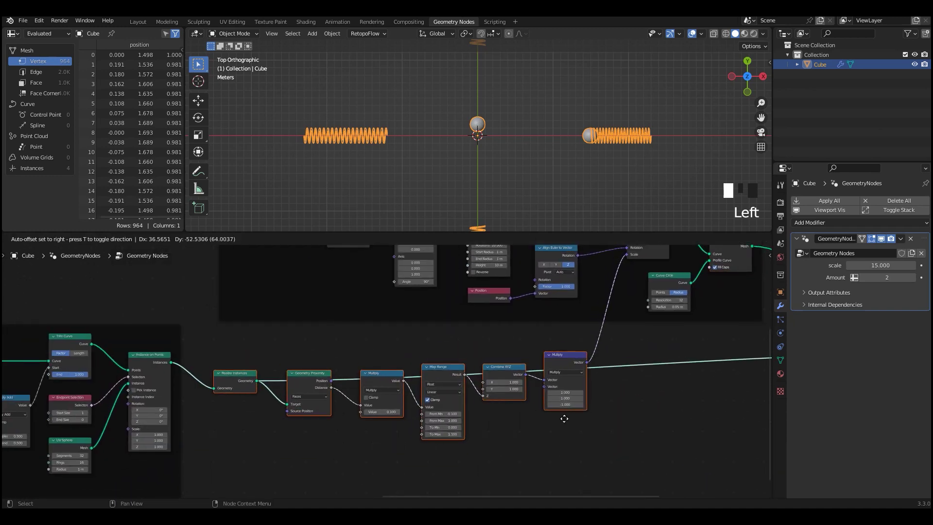
click(563, 418)
scroll(583, 384, up, 2)
mouse_move(593, 354)
mouse_down()
mouse_move(597, 330)
mouse_move(590, 352)
mouse_up()
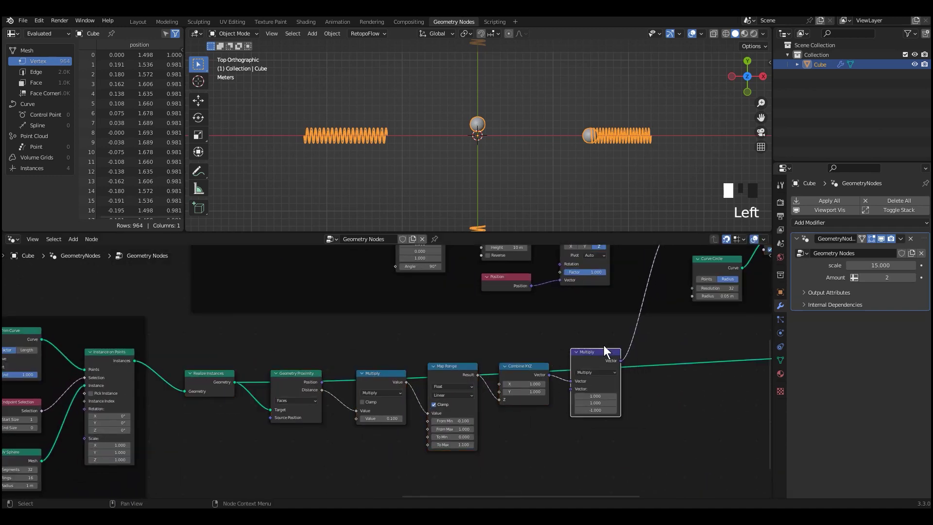
Step: Join the proximity nodes, from Realize Instances through the vector Multiply, in a new frame
drag(651, 332, 211, 461)
click(91, 238)
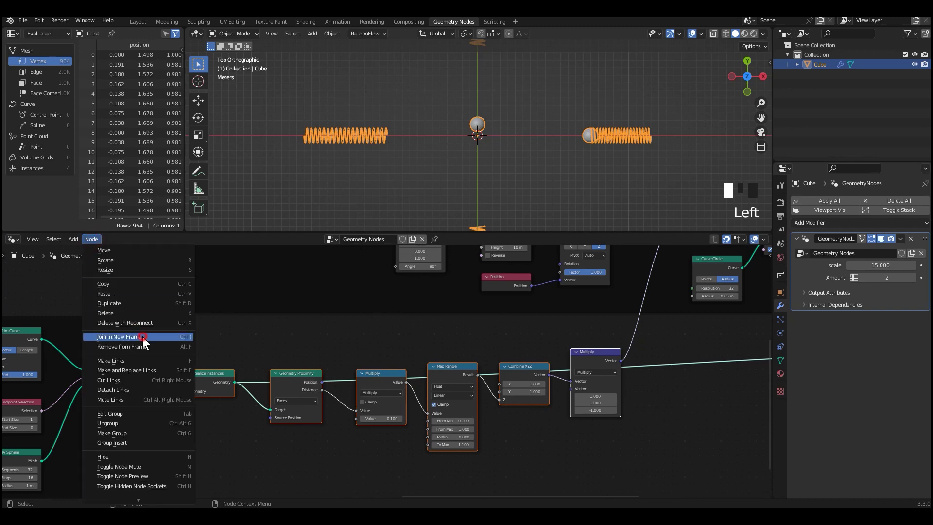
click(119, 336)
scroll(427, 374, down, 2)
scroll(515, 385, down, 3)
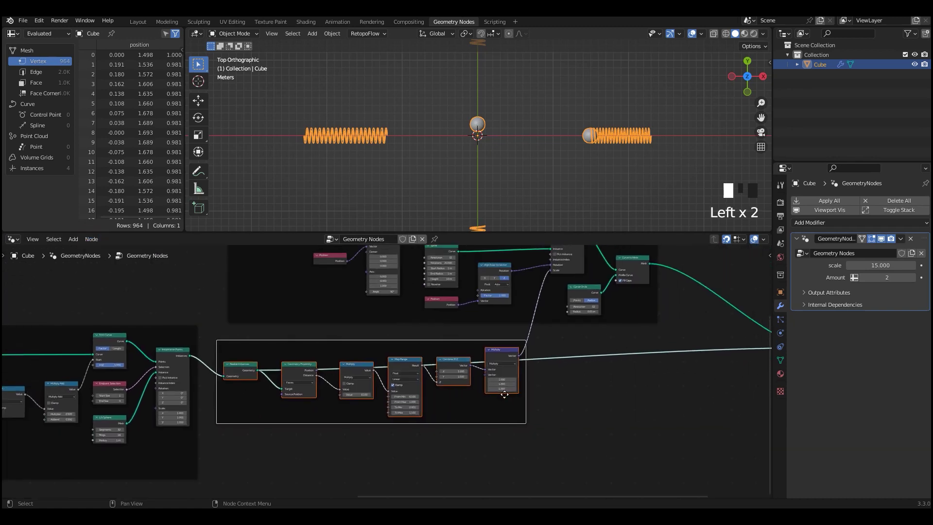
Step: Add reroute points to the link running from Realize Instances to Join Geometry
shift+right_drag(514, 374, 531, 354)
key(g)
drag(270, 449, 283, 445)
scroll(632, 437, down, 1)
middle_drag(660, 436, 570, 429)
shift+right_drag(602, 372, 606, 352)
drag(606, 359, 612, 438)
Step: Position the reroute points so the sphere geometry link runs straight above the nodes of the proximity frame
shift+click(209, 447)
key(g)
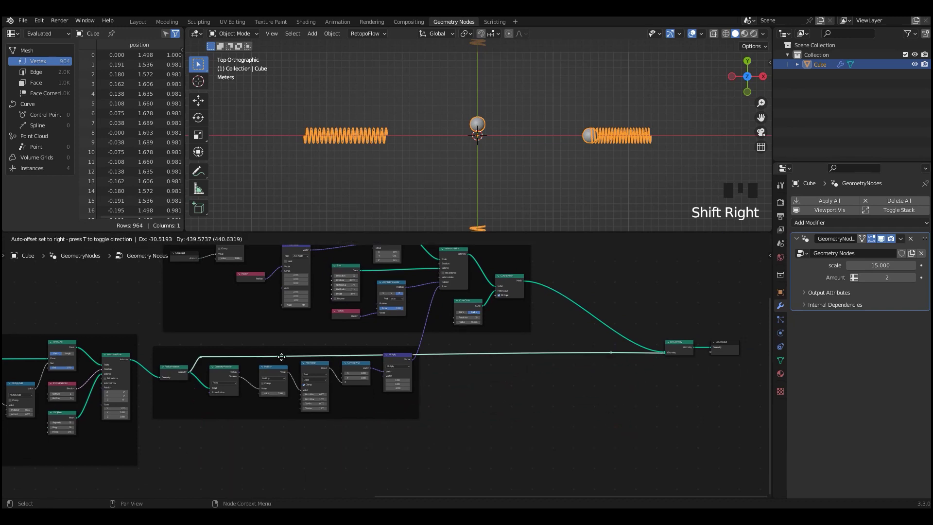
click(282, 347)
drag(613, 346, 611, 344)
click(608, 333)
key(g)
drag(525, 343, 408, 343)
scroll(423, 388, up, 4)
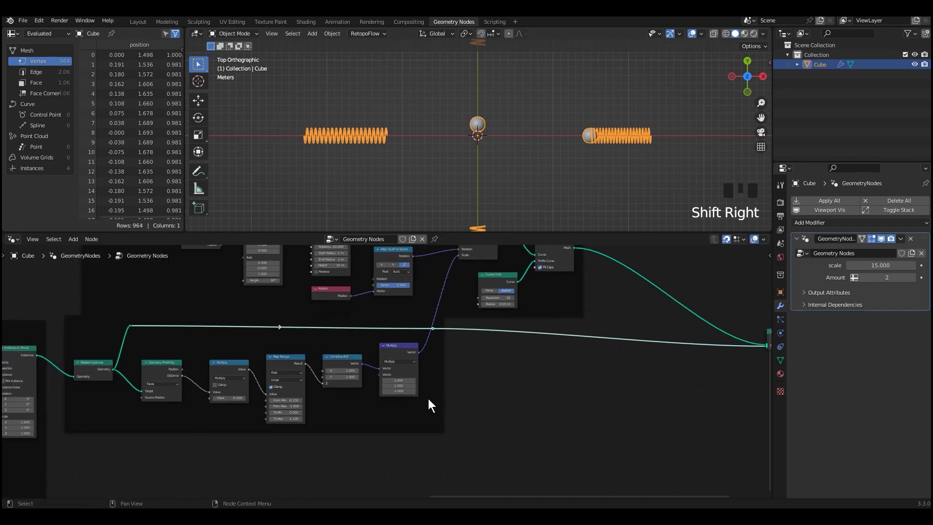
scroll(427, 399, down, 1)
middle_drag(423, 397, 543, 413)
middle_drag(538, 446, 561, 423)
drag(557, 422, 570, 446)
scroll(588, 413, up, 2)
click(619, 353)
drag(618, 350, 626, 362)
scroll(690, 438, up, 4)
middle_drag(699, 473, 681, 448)
scroll(712, 424, down, 4)
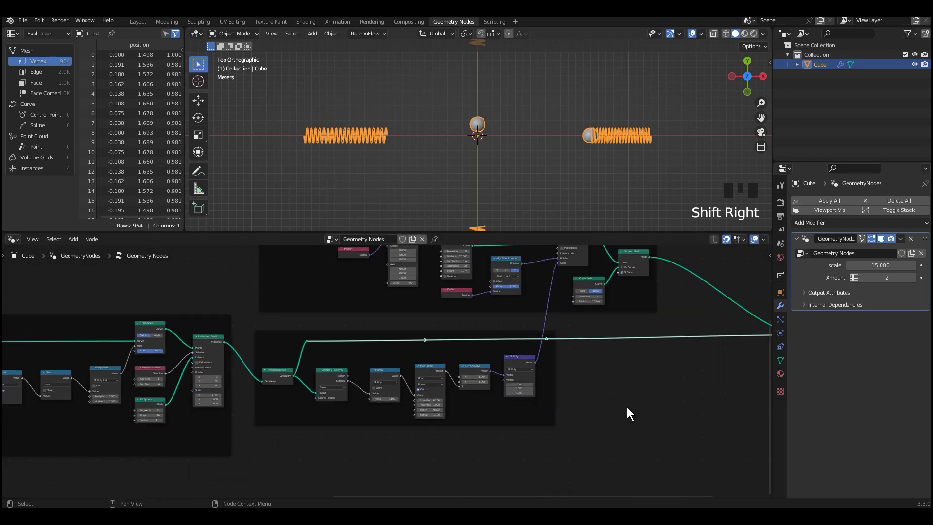
Step: Duplicate the whole springs' frame with its nodes and place the copy between the original and Join Geometry
middle_drag(627, 406, 554, 413)
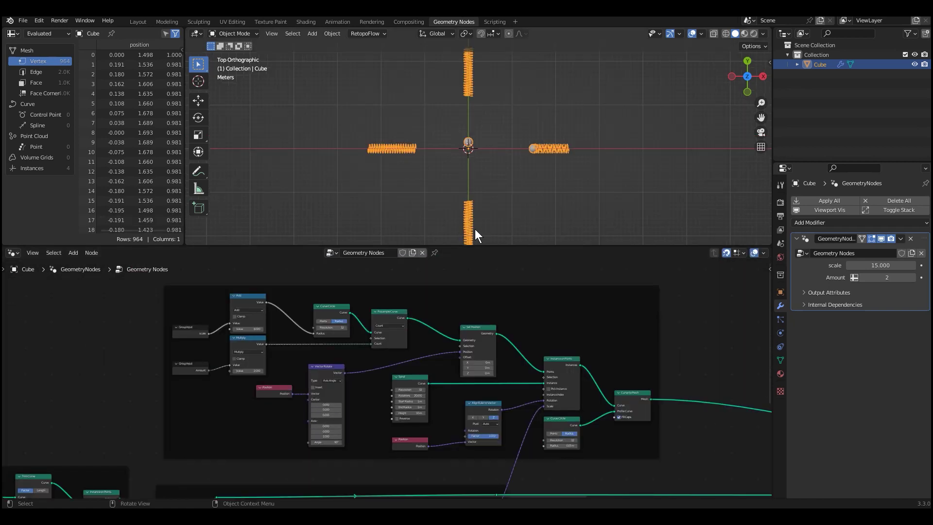
scroll(579, 329, down, 2)
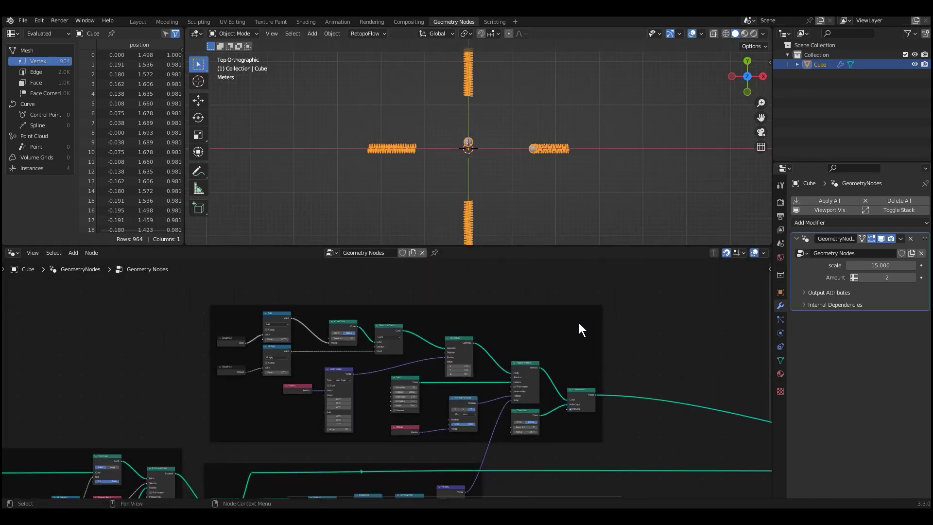
click(591, 320)
key(shift+d)
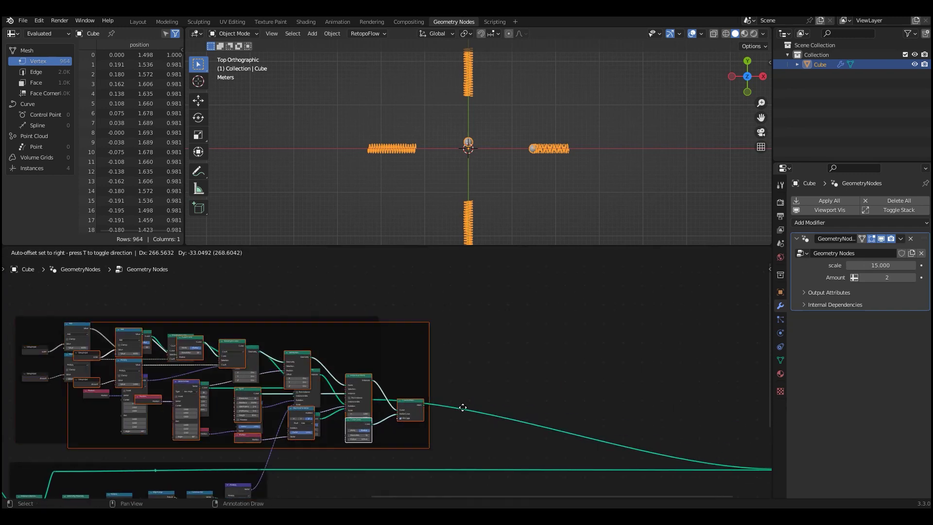
click(705, 373)
middle_drag(705, 374, 501, 375)
key(g)
click(475, 443)
scroll(477, 441, up, 2)
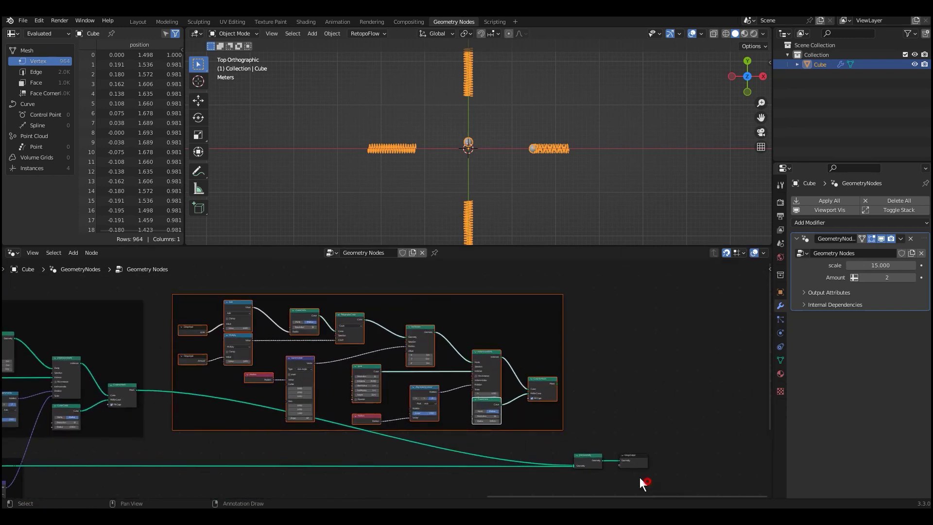
Step: Move Join Geometry and Group Output farther along the tree, clear of the duplicated frame
drag(641, 478, 589, 445)
key(g)
click(692, 453)
scroll(566, 445, up, 3)
Step: Reposition Instance on Points in the duplicated frame and delete that frame's Spiral node
middle_drag(552, 432, 613, 488)
scroll(558, 427, up, 3)
click(503, 389)
key(g)
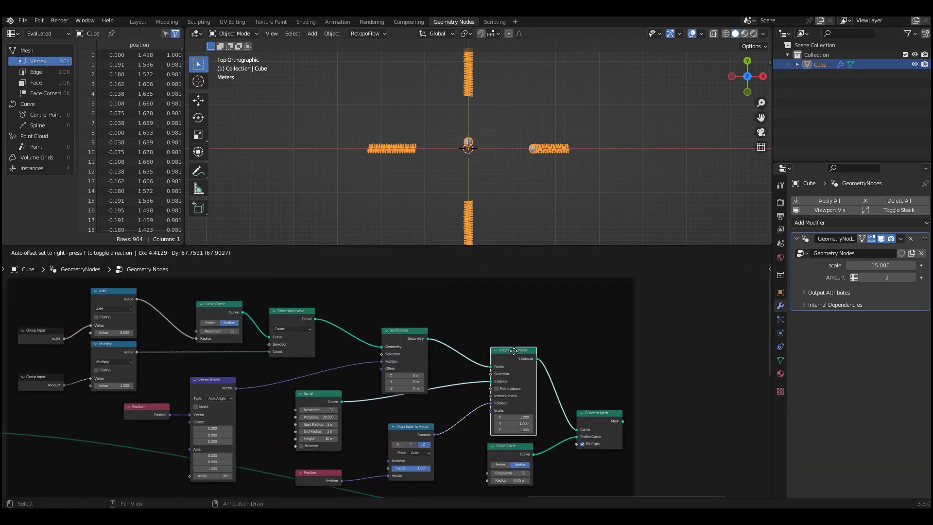
click(507, 369)
scroll(534, 407, up, 1)
middle_drag(491, 391, 600, 379)
scroll(535, 407, up, 3)
key(x)
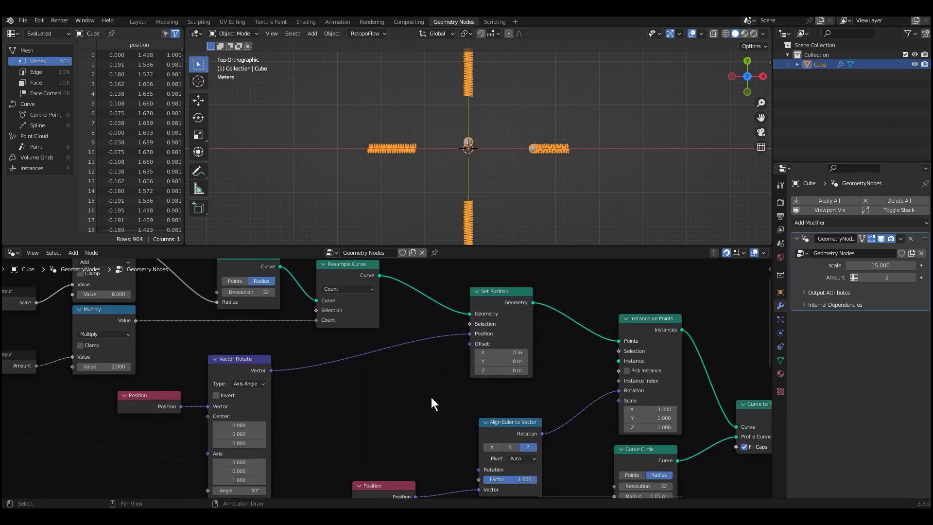
Step: Add a Cylinder node to the duplicated frame and connect its Mesh to Instance on Points' Instance input
key(shift+a)
mouse_move(391, 388)
click(472, 408)
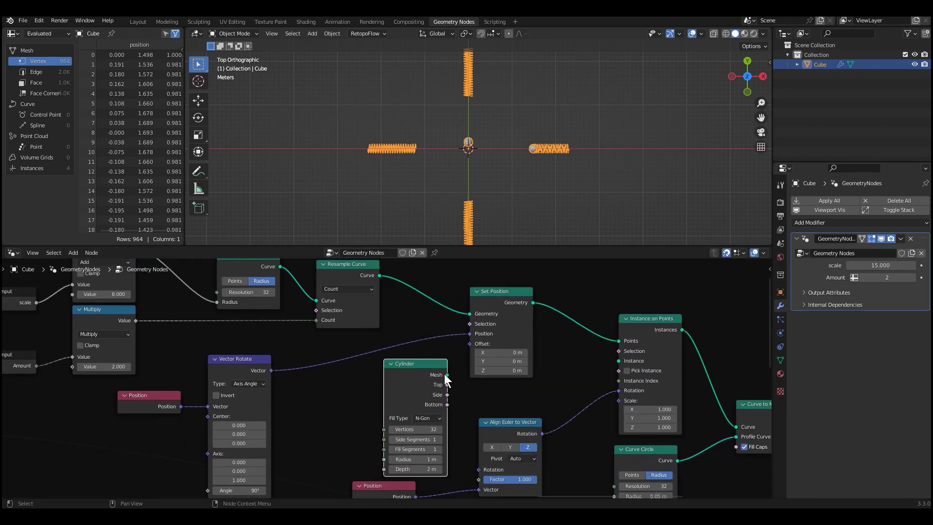
scroll(700, 396, down, 3)
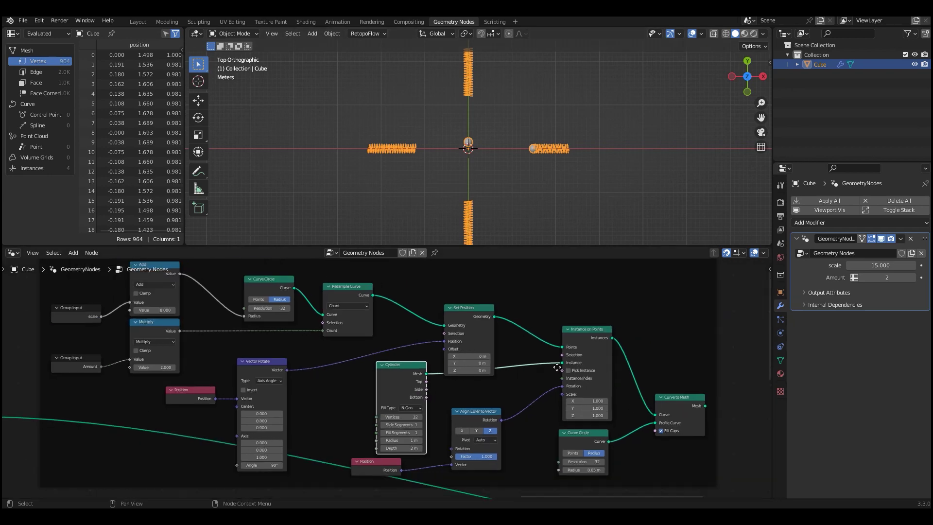
Step: Delete the copy's Curve to Mesh and profile Curve Circle, and connect its Instance on Points to Join Geometry
middle_drag(710, 404, 518, 367)
click(480, 351)
key(x)
click(381, 386)
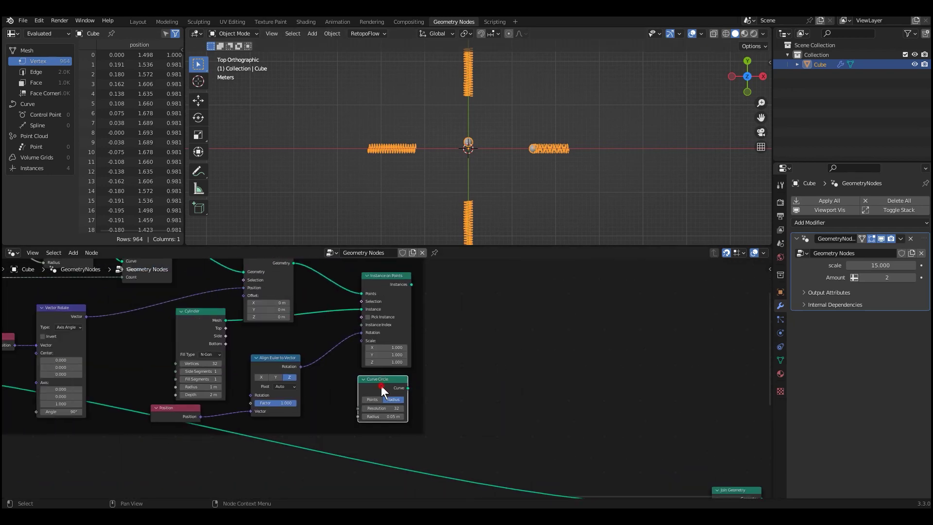
drag(687, 485, 699, 411)
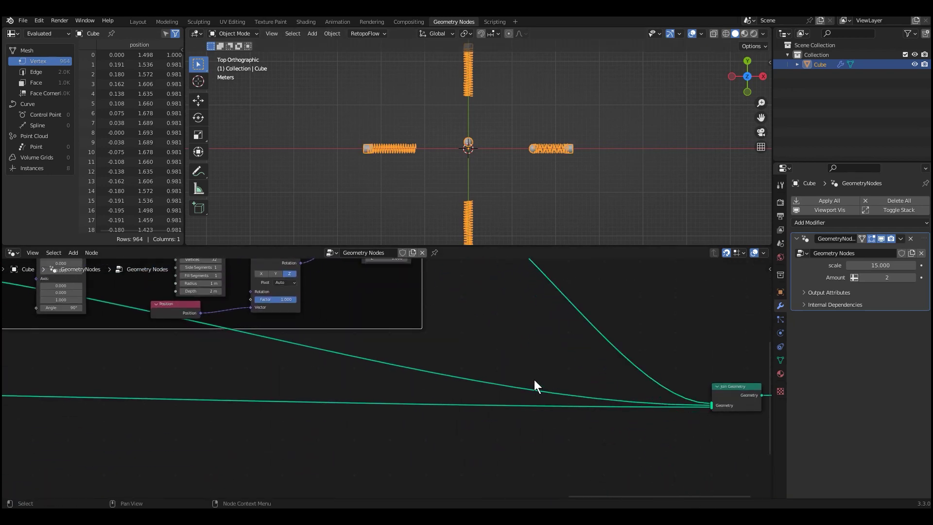
Step: Set the Cylinder's radius to 1.5 m and its depth to 4 m
scroll(608, 170, up, 4)
scroll(425, 356, down, 2)
middle_drag(425, 355, 673, 467)
scroll(580, 408, up, 8)
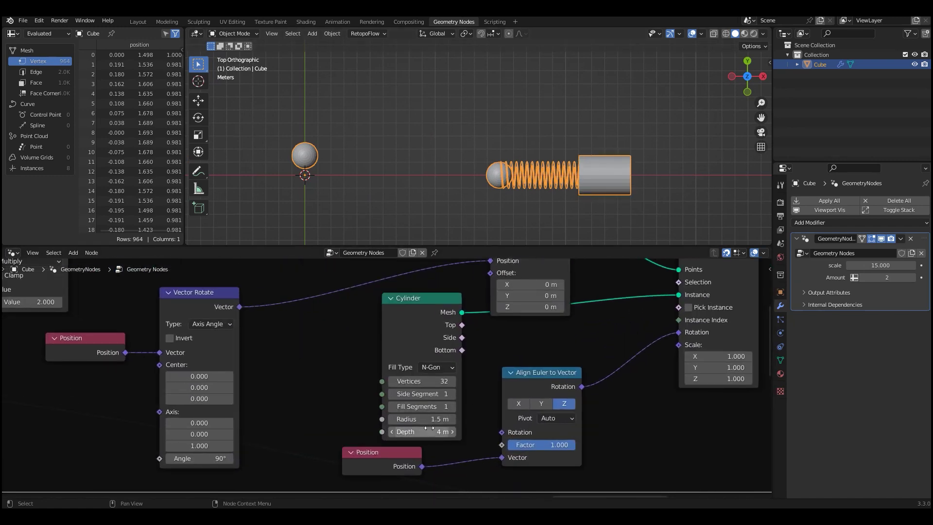
Step: Set the duplicated frame's Add value to 10 so the cylinders sit against the springs' outer ends
scroll(519, 204, down, 5)
shift+middle_drag(459, 173, 490, 168)
scroll(534, 306, down, 3)
middle_drag(475, 317, 628, 442)
scroll(628, 439, up, 4)
scroll(609, 179, up, 4)
shift+middle_drag(609, 179, 435, 185)
scroll(434, 188, up, 3)
middle_drag(219, 366, 354, 373)
scroll(353, 373, up, 1)
drag(348, 380, 366, 380)
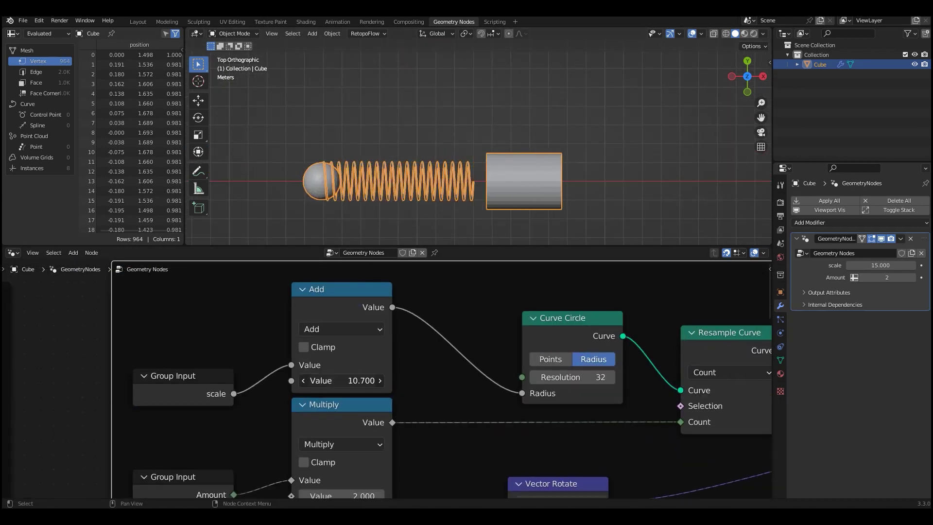
scroll(556, 375, down, 9)
middle_drag(564, 393, 392, 319)
scroll(391, 319, down, 2)
scroll(538, 394, down, 6)
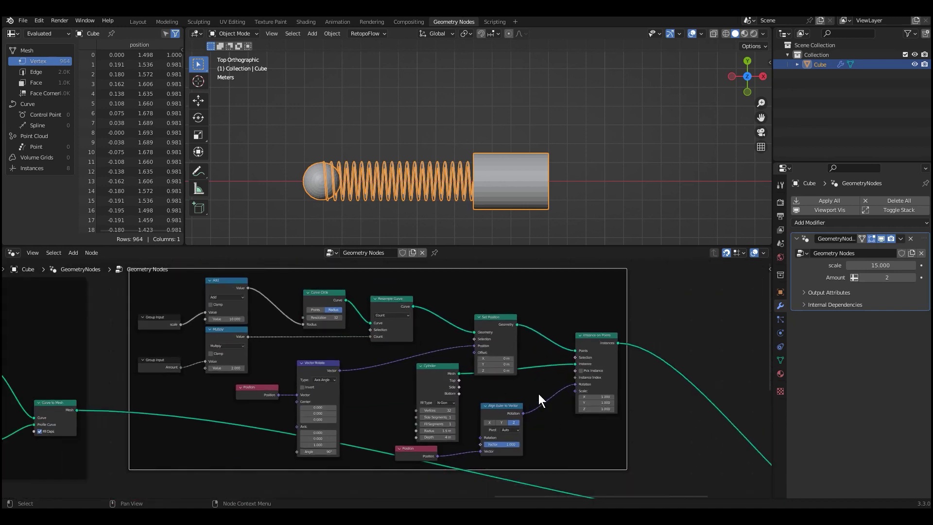
Step: Raise the modifier's Amount to 5, start playback, and enlarge the 3D viewport
scroll(468, 170, down, 5)
scroll(569, 184, down, 1)
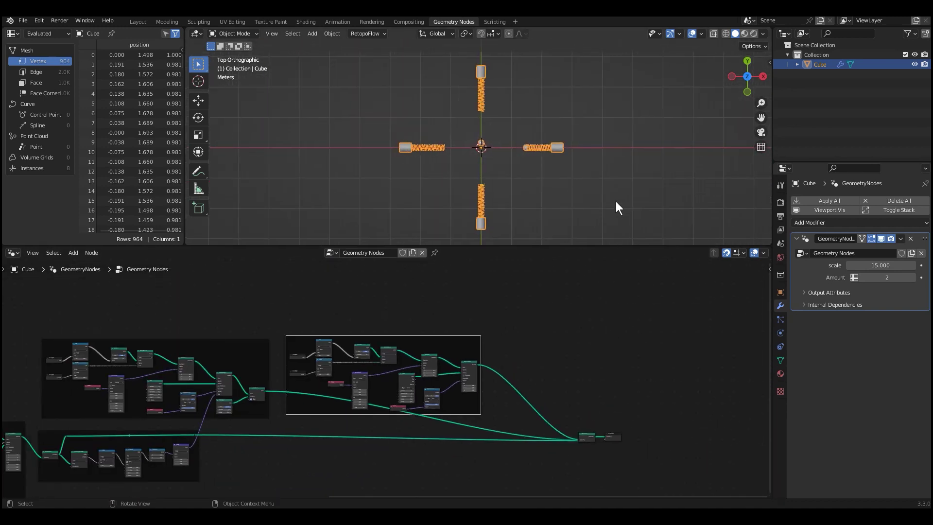
click(912, 277)
click(913, 276)
click(912, 277)
key(space)
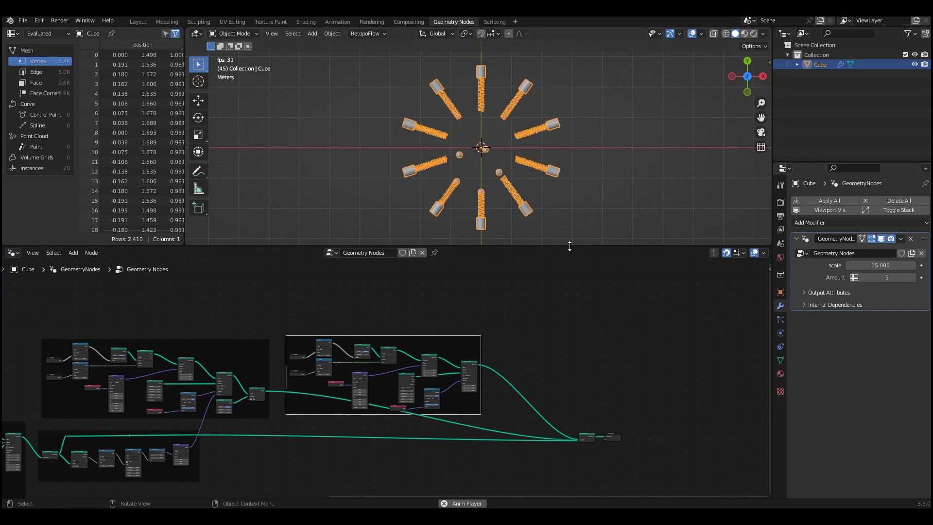
drag(569, 246, 573, 329)
Step: Lower the modifier's Amount to 2 during playback, then set it to 3
click(861, 277)
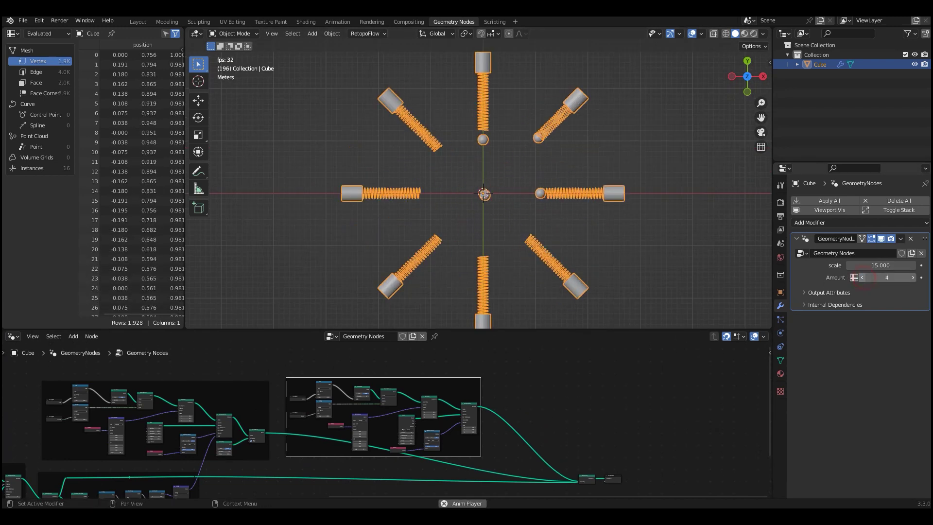
click(861, 277)
click(861, 277)
click(912, 277)
scroll(679, 259, down, 4)
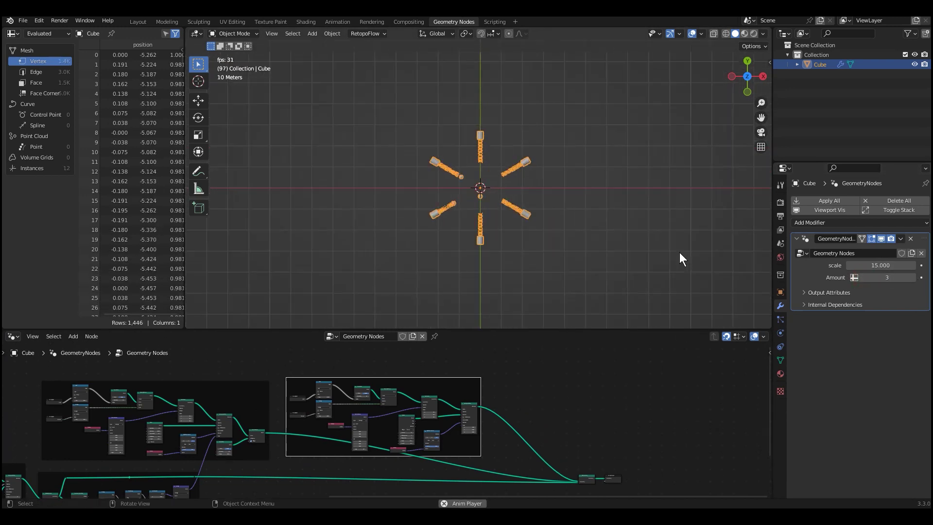
Step: Test the modifier's scale at 80 and at 10 during playback
drag(870, 265, 904, 265)
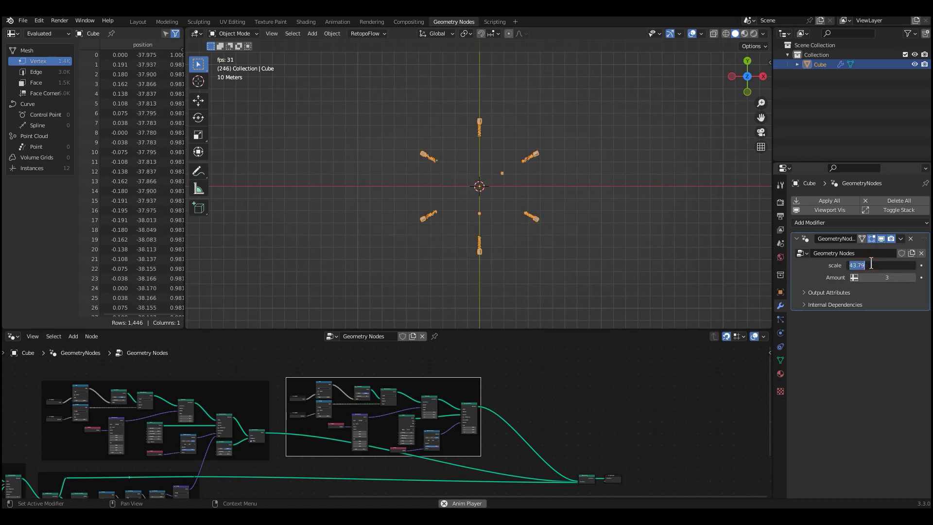
text(80)
key(Return)
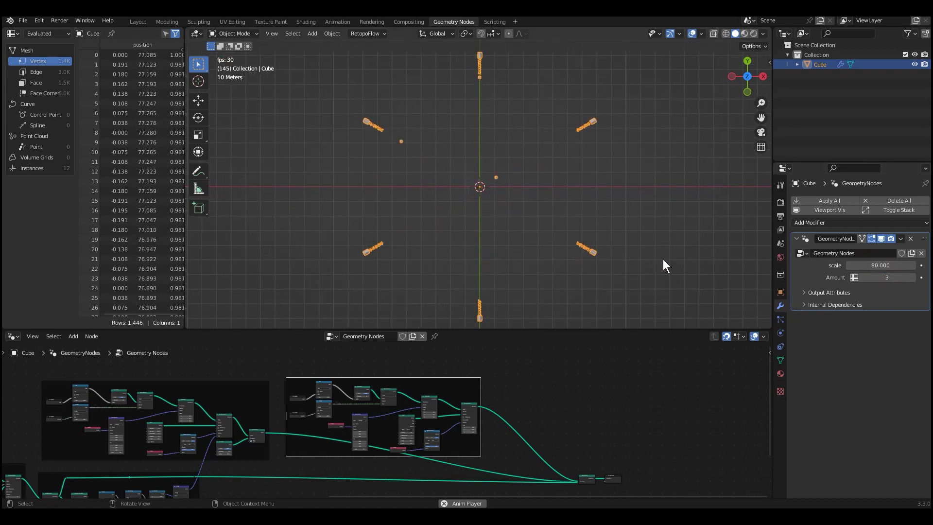
click(893, 268)
text(10)
key(Return)
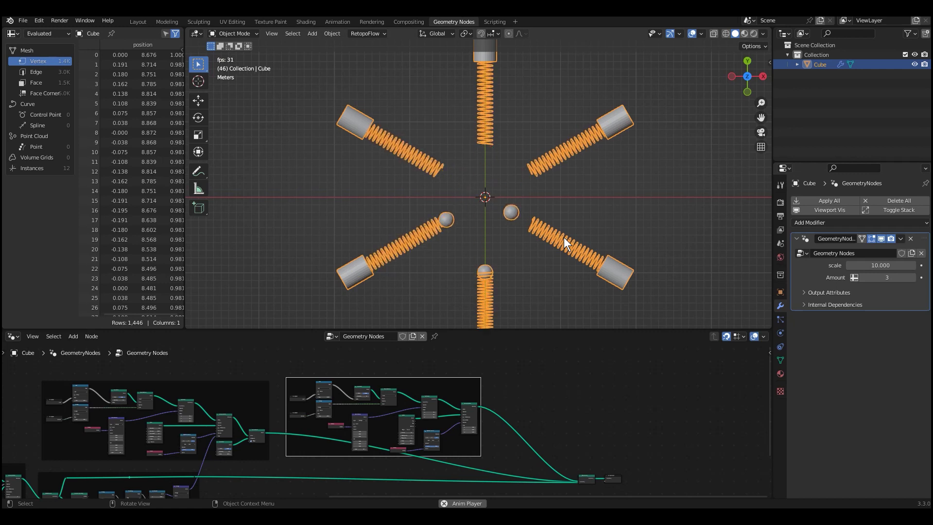
Step: Vary the modifier's scale during playback, then set it to 15
scroll(564, 237, down, 2)
drag(880, 266, 825, 265)
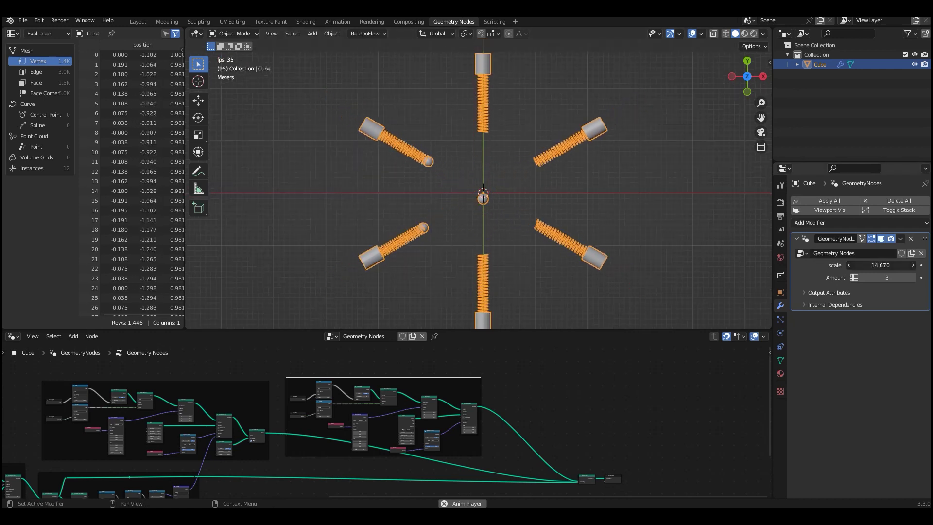
click(885, 265)
text(15)
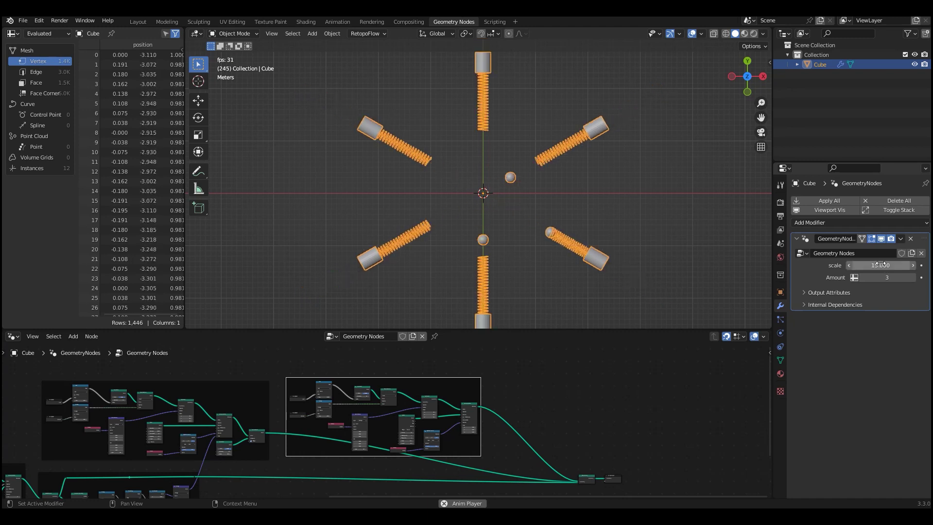
key(Return)
scroll(573, 340, up, 2)
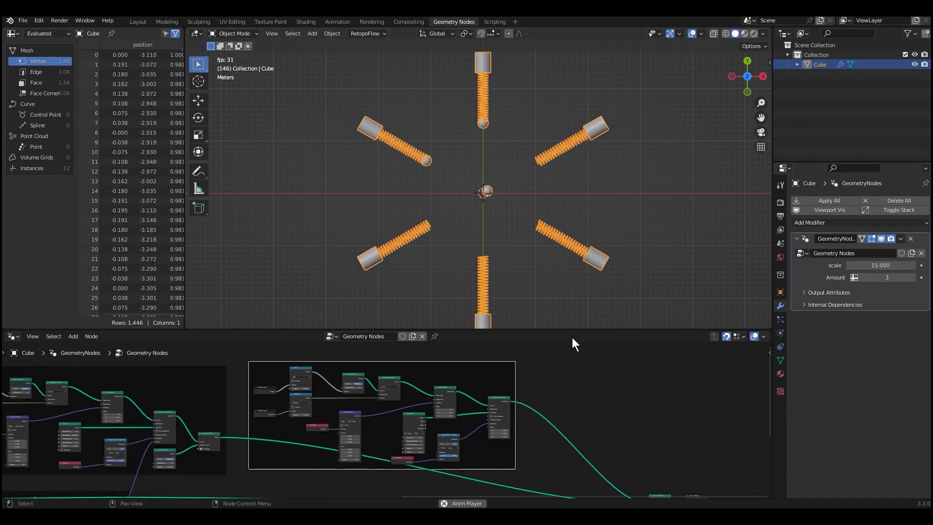
Step: Enlarge the node editor, bring the whole chain of node frames into view, and maximize the editor
drag(574, 331, 600, 232)
scroll(598, 390, up, 4)
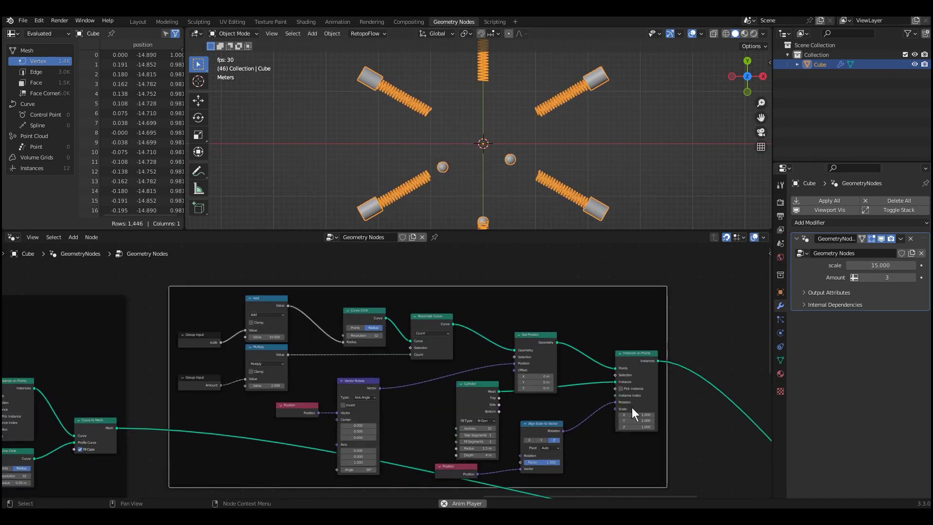
scroll(646, 405, down, 4)
scroll(600, 404, down, 5)
middle_drag(545, 416, 615, 415)
scroll(596, 416, up, 2)
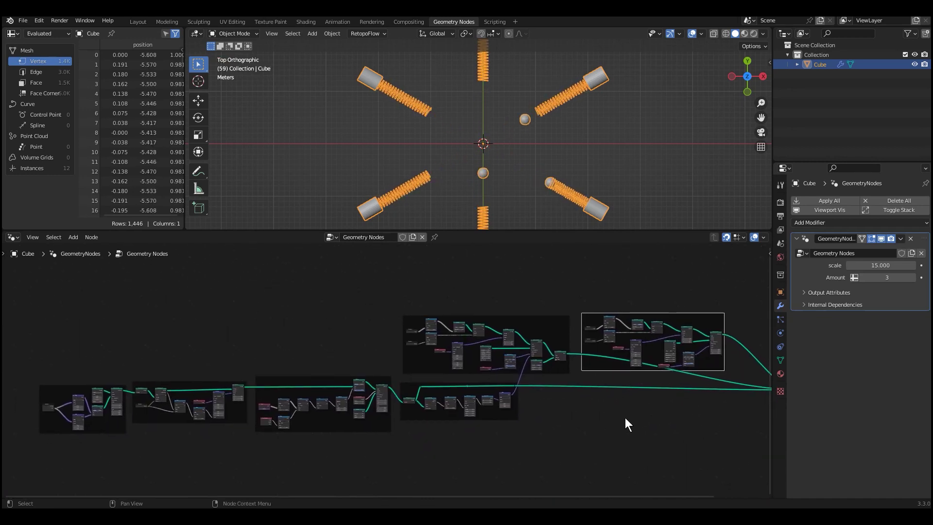
key(ctrl+space)
Step: Examine the node frames for the base line, its rotated duplicates, and the sine-driven sphere motion
scroll(520, 419, up, 2)
scroll(519, 419, up, 8)
middle_drag(461, 405, 576, 345)
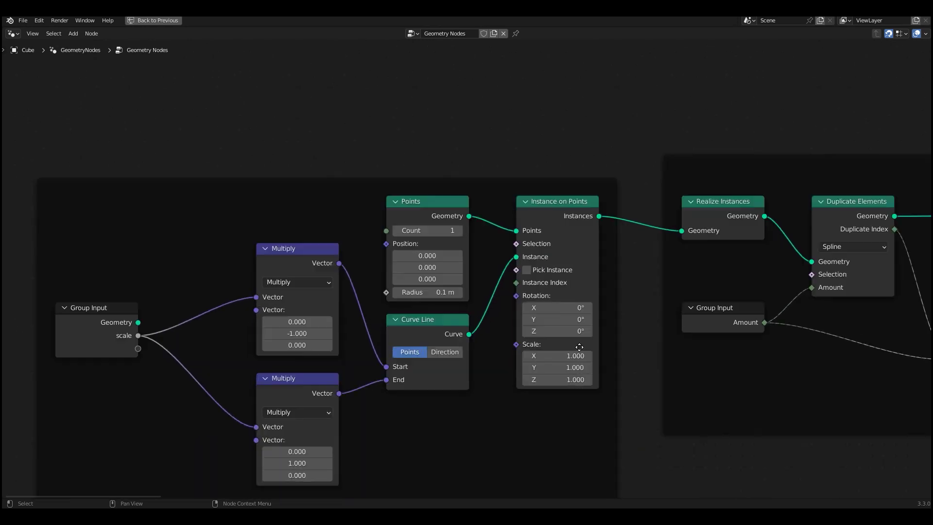
middle_drag(611, 427, 641, 394)
middle_drag(851, 401, 312, 379)
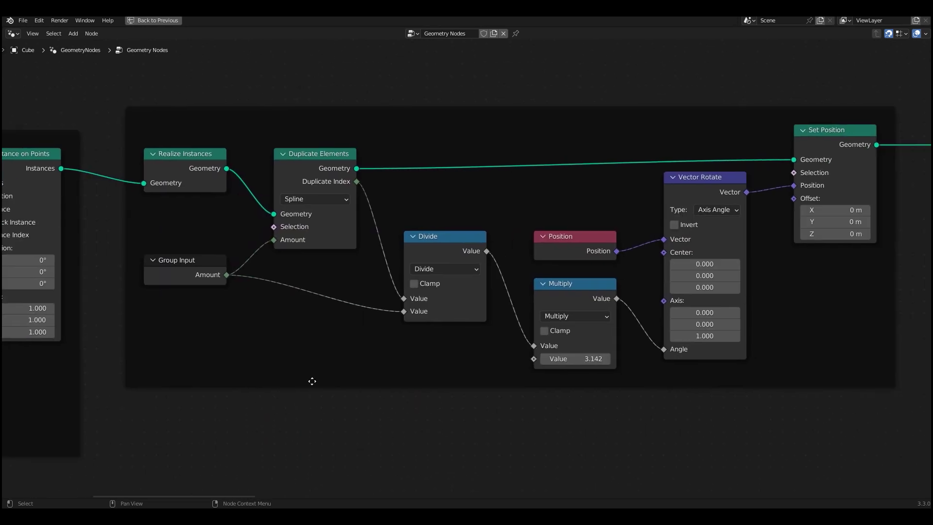
scroll(637, 393, down, 2)
scroll(721, 402, down, 1)
middle_drag(764, 389, 287, 389)
scroll(668, 394, down, 1)
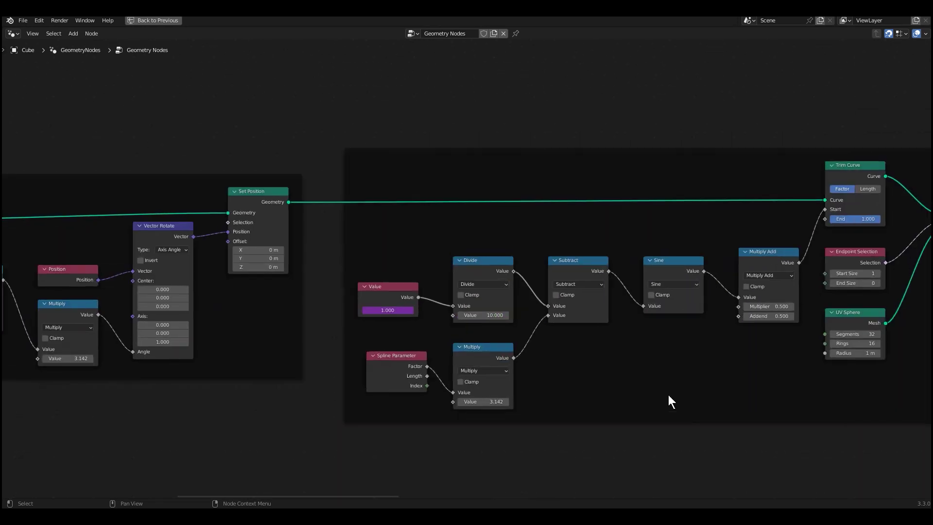
scroll(668, 395, up, 1)
middle_drag(898, 399, 639, 409)
scroll(639, 409, down, 1)
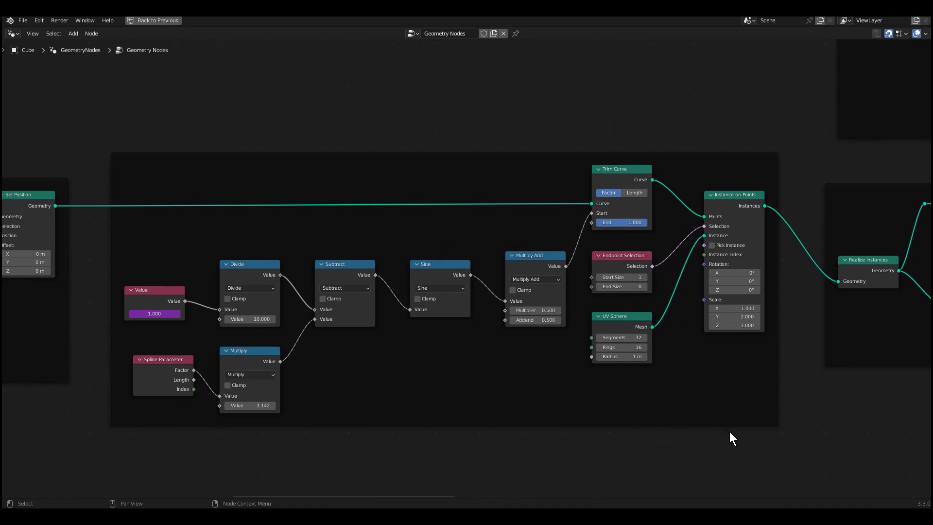
Step: Examine the proximity-based scaling, spiral spring and cylinder node frames, following their links towards Join Geometry
scroll(771, 351, down, 5)
middle_drag(815, 321, 471, 439)
middle_drag(768, 430, 628, 409)
scroll(628, 409, up, 1)
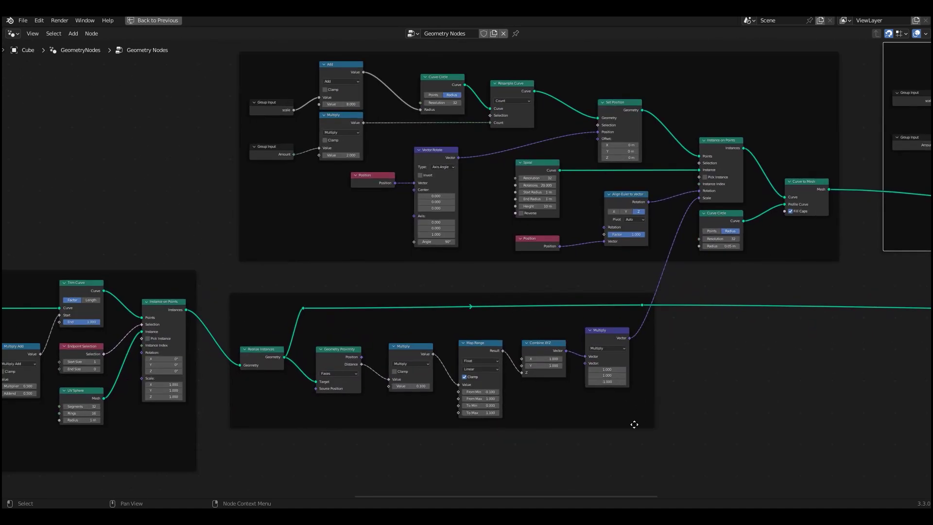
middle_drag(739, 380, 688, 459)
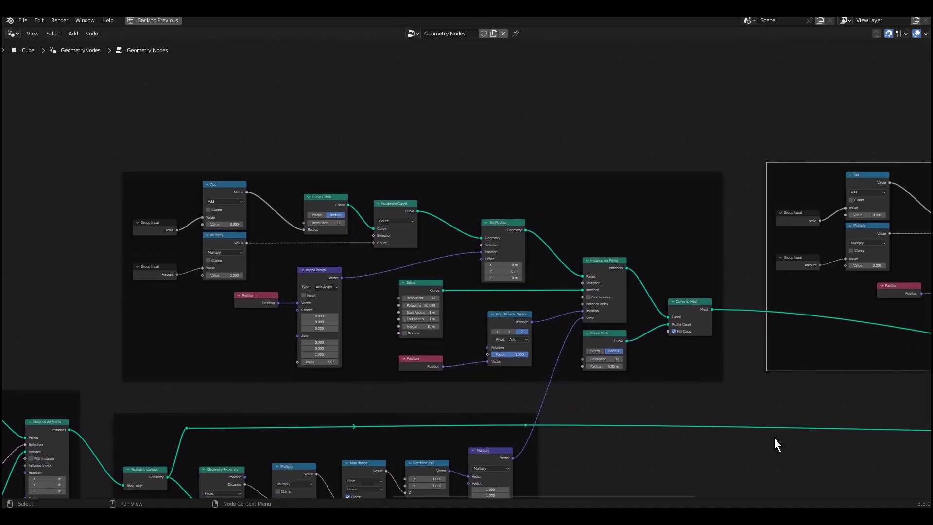
middle_drag(908, 430, 533, 418)
middle_drag(832, 406, 564, 414)
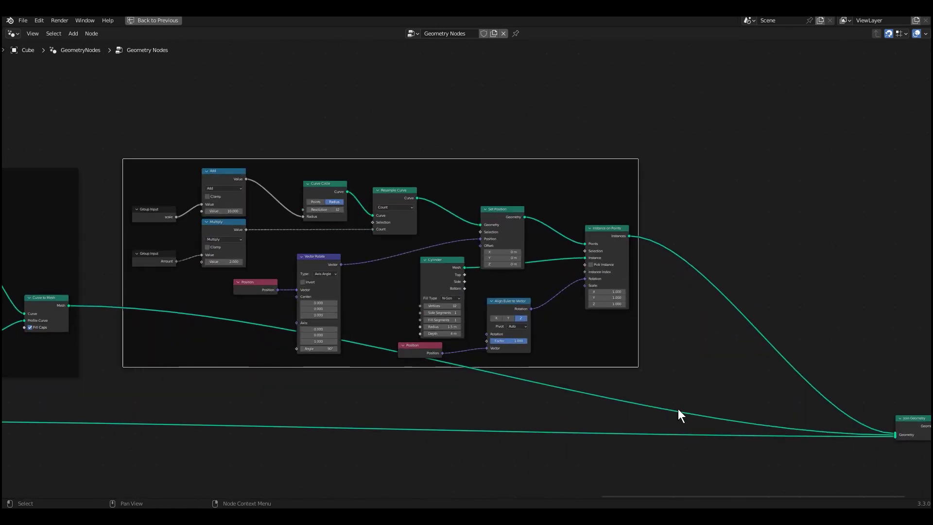
middle_drag(752, 433, 850, 433)
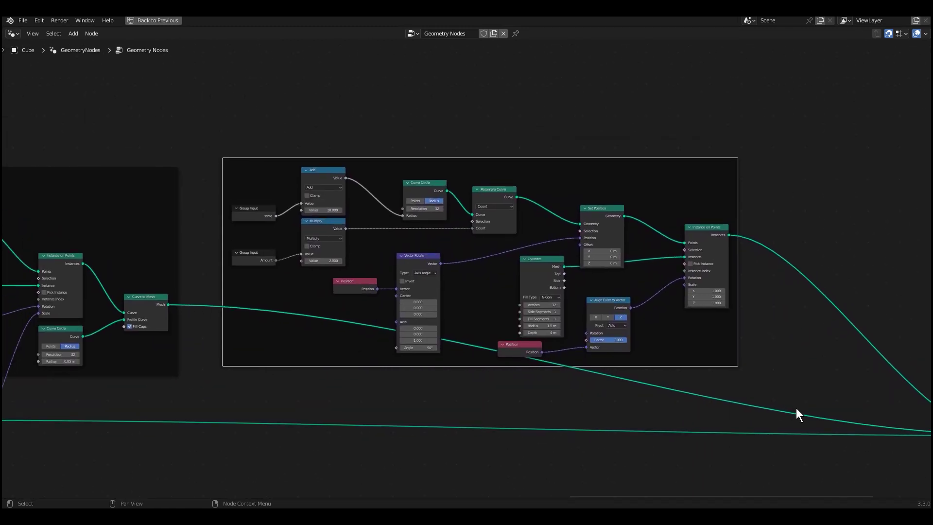